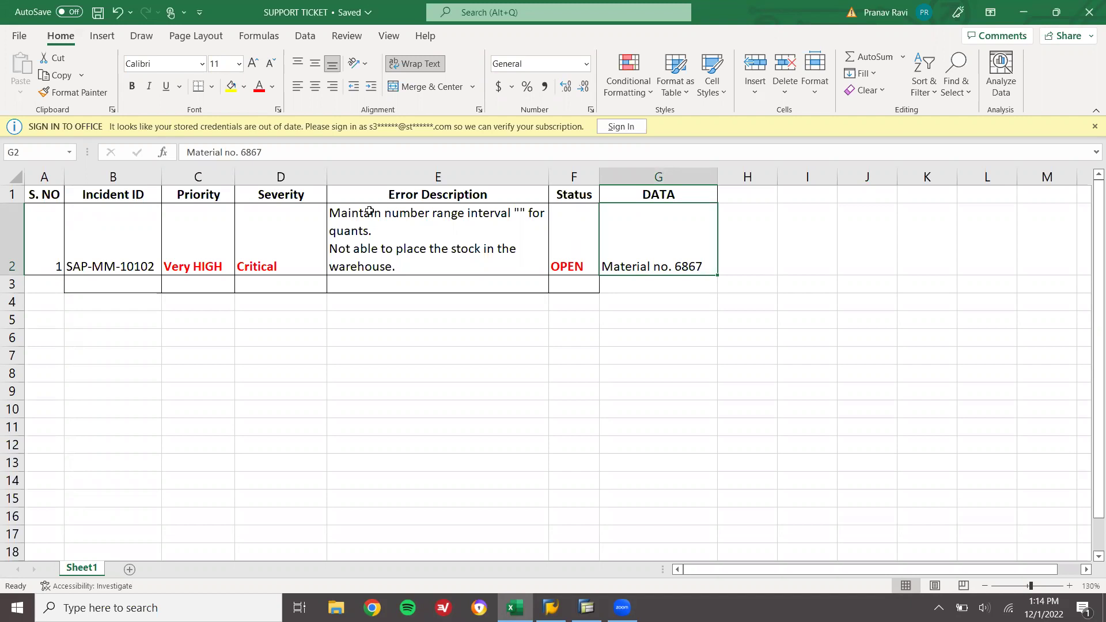
Step: Review the support ticket's incident ID, priority, severity, error description, material number and status in row 2
{"action": "left_click", "coordinate": [121, 254]}
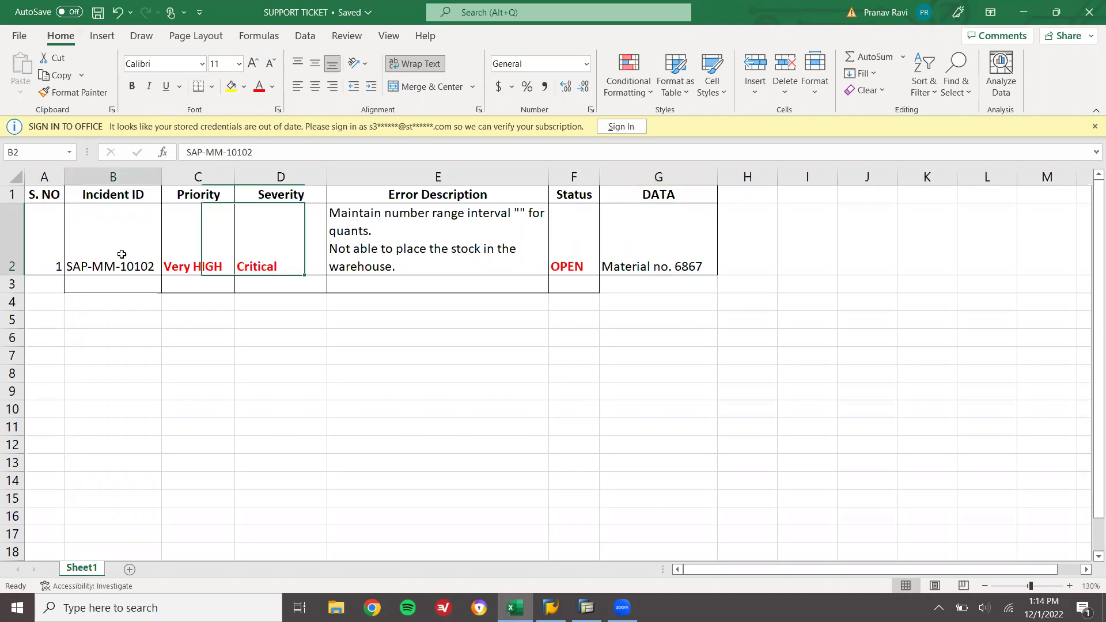
{"action": "left_click", "coordinate": [222, 261]}
{"action": "left_click", "coordinate": [284, 270]}
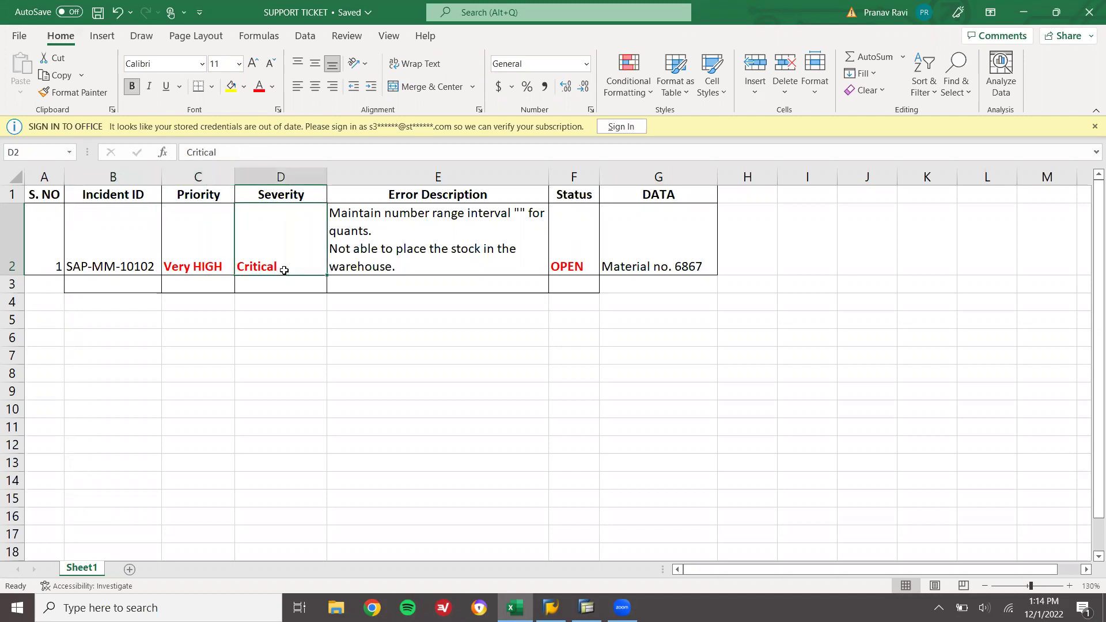
{"action": "left_click", "coordinate": [392, 257]}
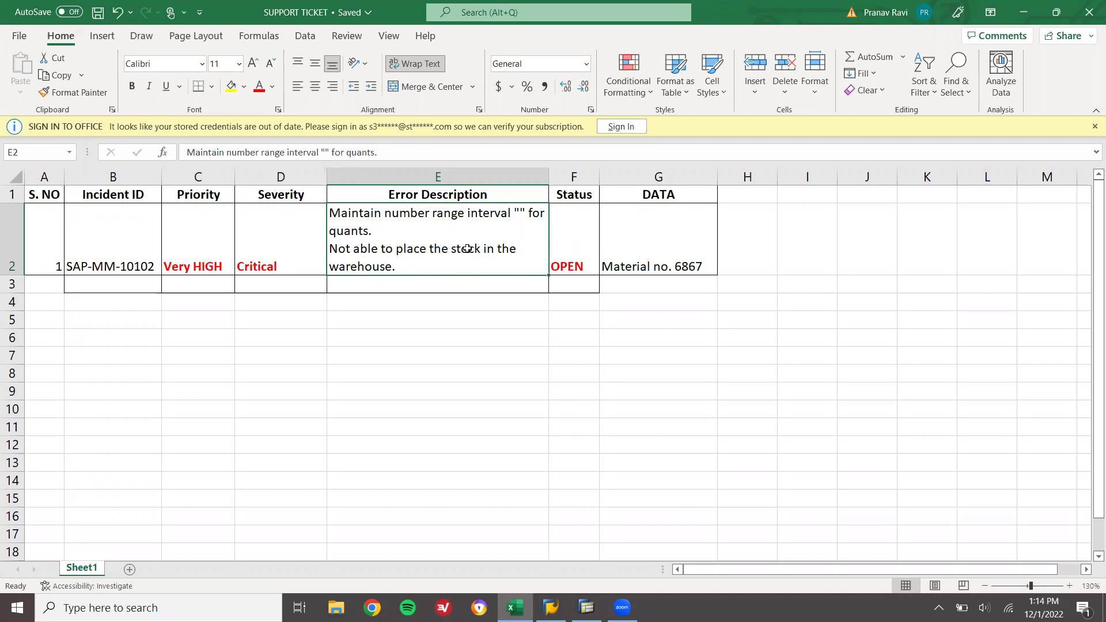
{"action": "double_click", "coordinate": [688, 262]}
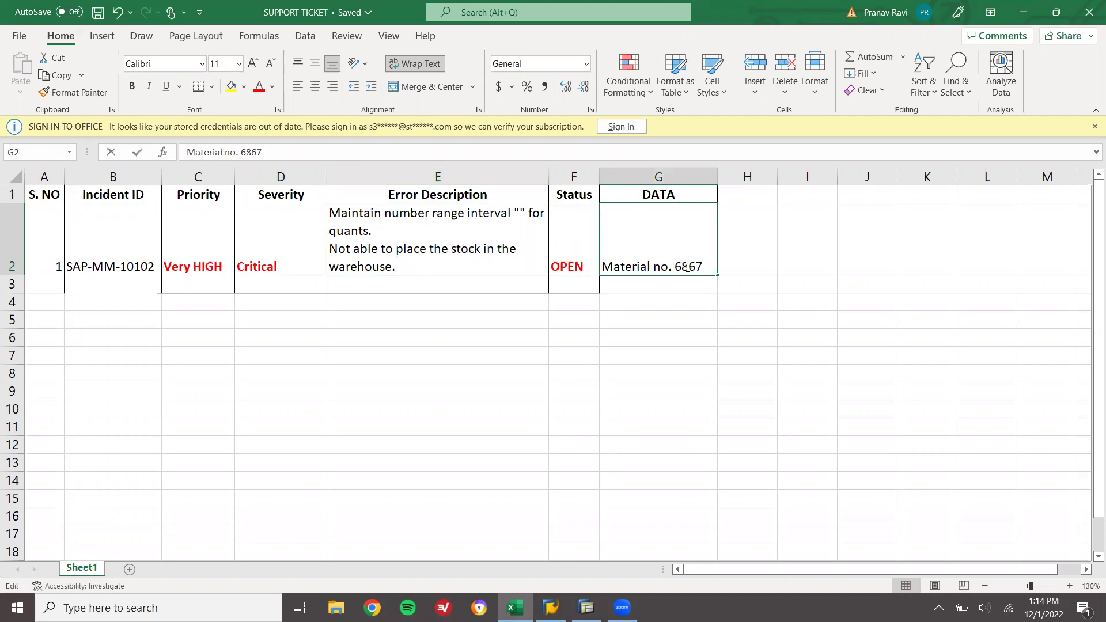
{"action": "left_click_drag", "start_coordinate": [676, 266], "coordinate": [704, 266]}
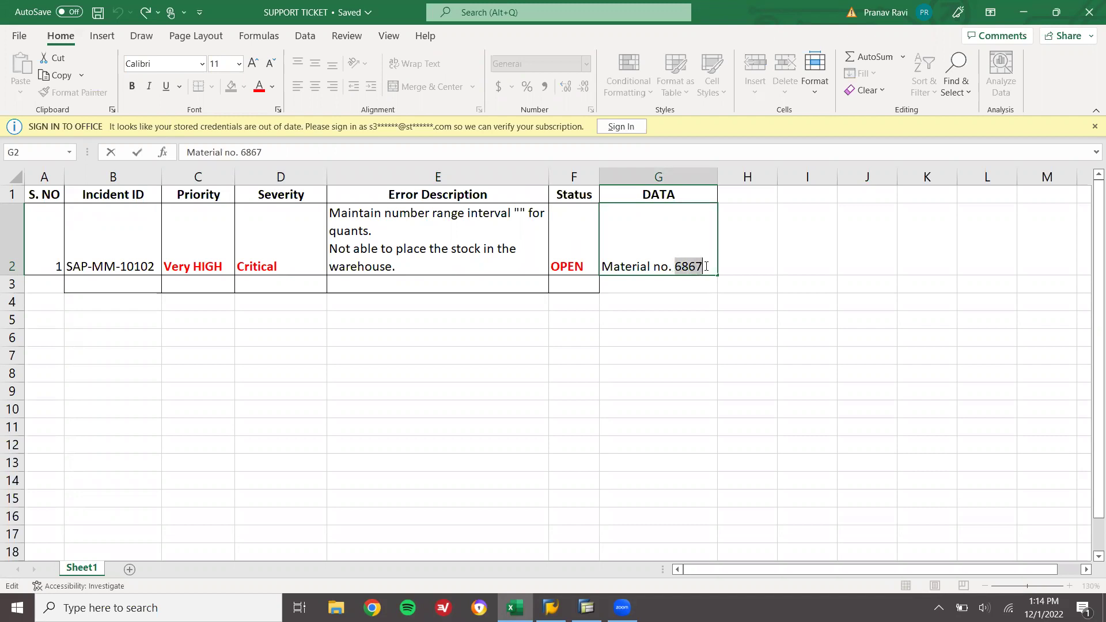
{"action": "left_click", "coordinate": [562, 254]}
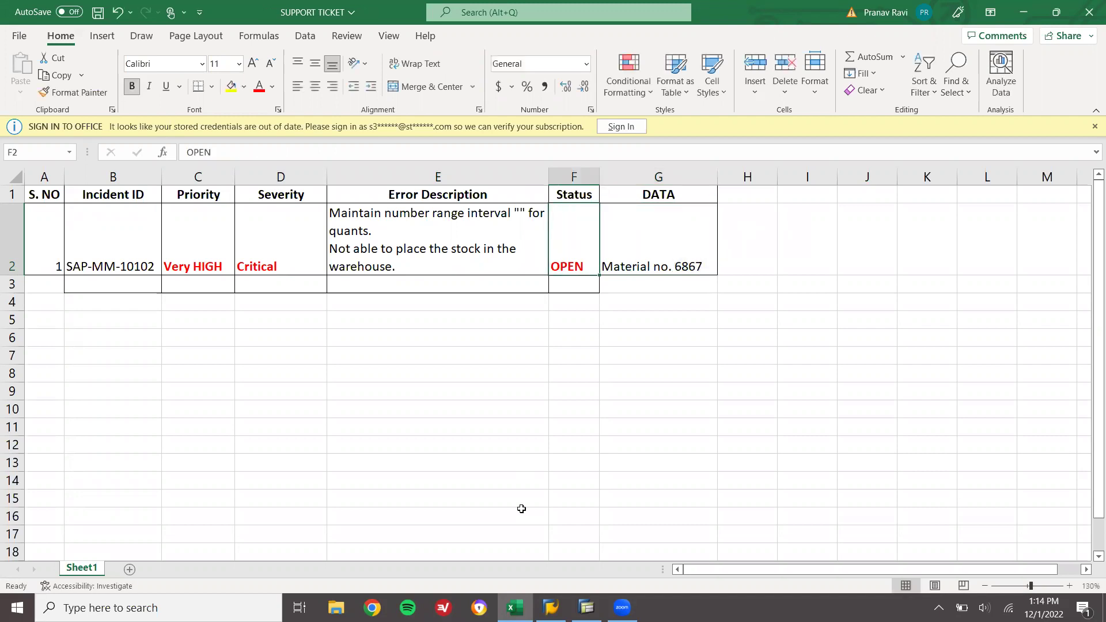
Step: Switch to SAP and start transaction ME21N for creating a purchase order
{"action": "left_click", "coordinate": [587, 607]}
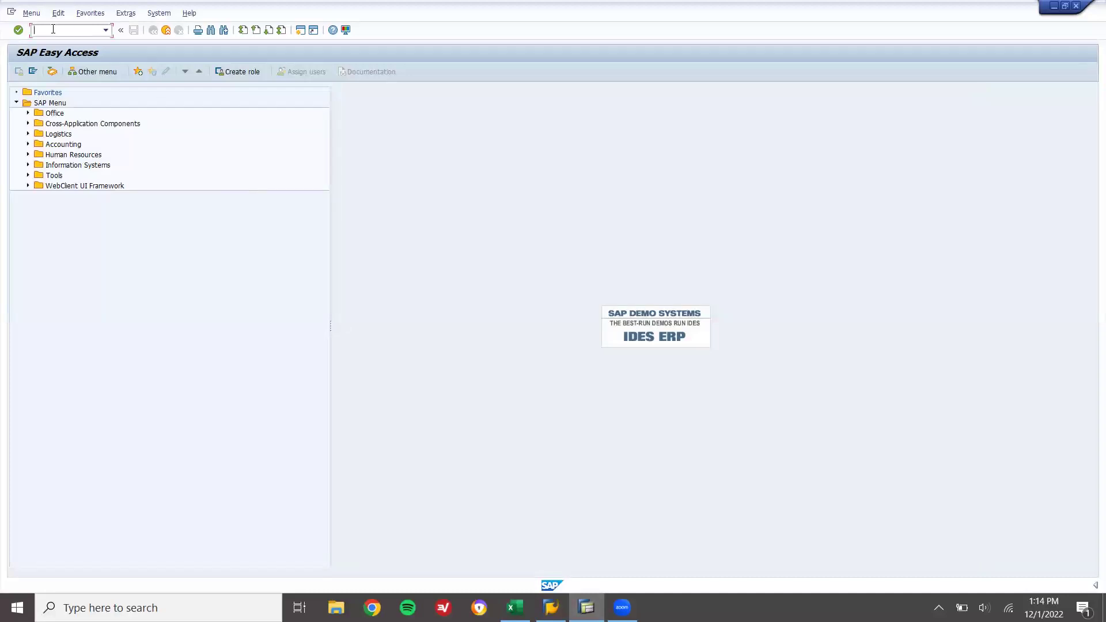
{"action": "type", "text": "ME21N"}
{"action": "key", "text": "Return"}
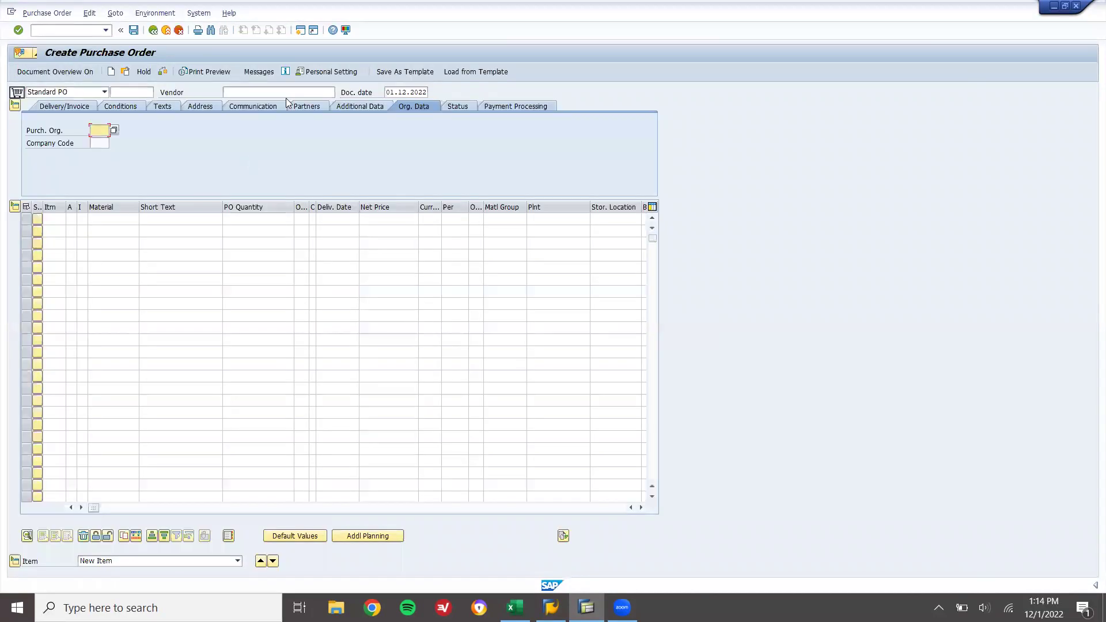
Step: Enter the vendor number, purchasing organization 1111 and purchasing group 000 for the standard purchase order
{"action": "left_click", "coordinate": [293, 92]}
{"action": "type", "text": "7000890"}
{"action": "key", "text": "Return"}
{"action": "type", "text": "1111"}
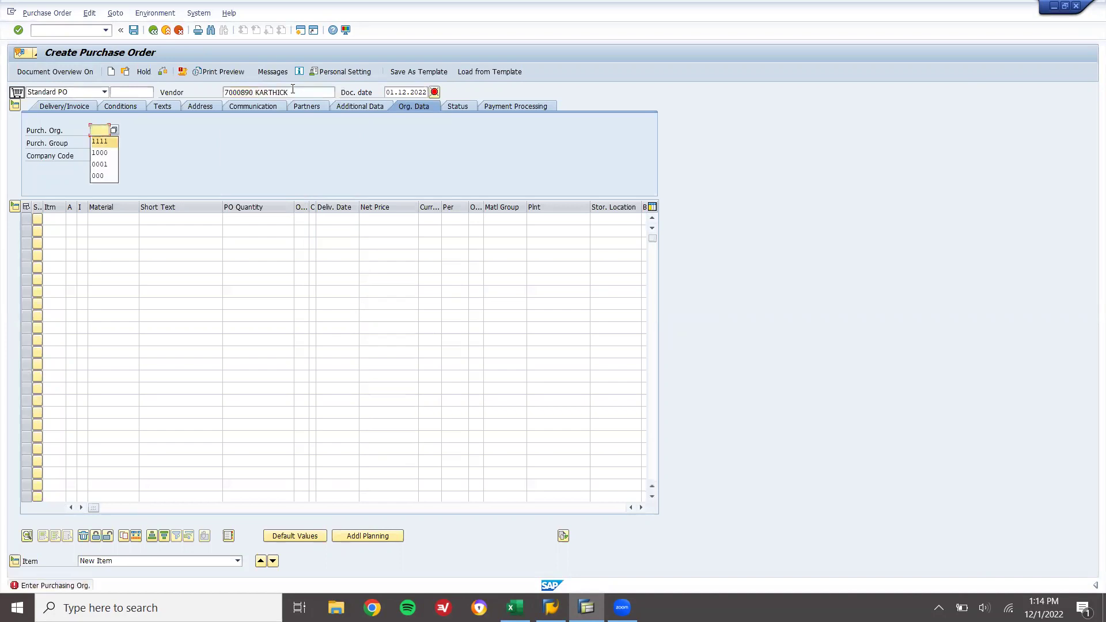
{"action": "key", "text": "Return"}
{"action": "type", "text": "000"}
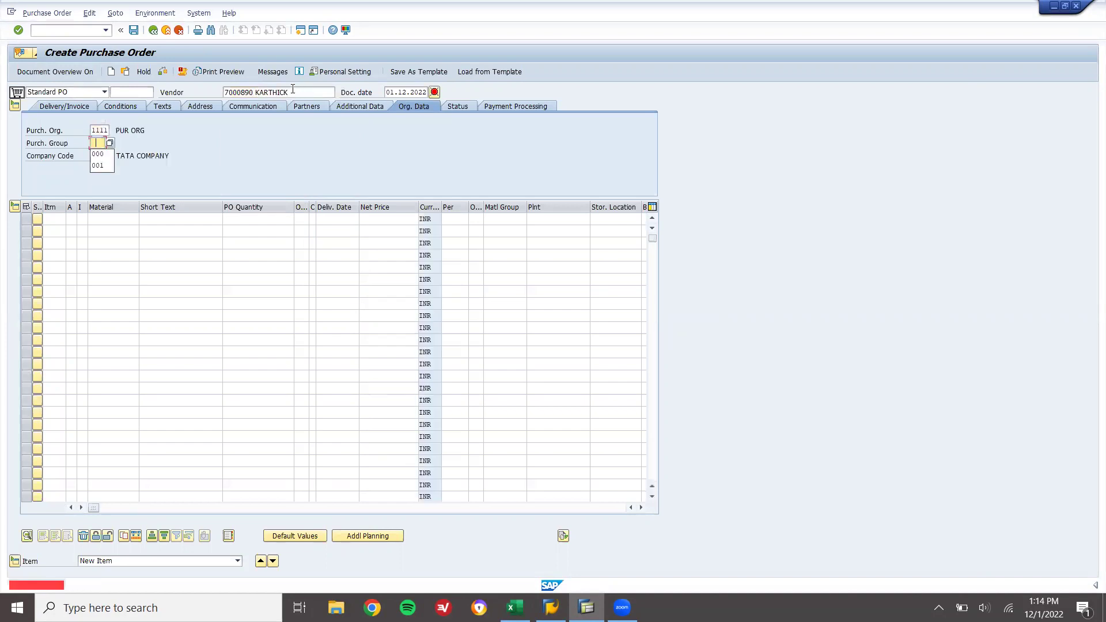
{"action": "key", "text": "Return"}
Step: Enter material 6867 in the first item line, checking the number against the support ticket in Excel
{"action": "left_click", "coordinate": [123, 219]}
{"action": "type", "text": "6867"}
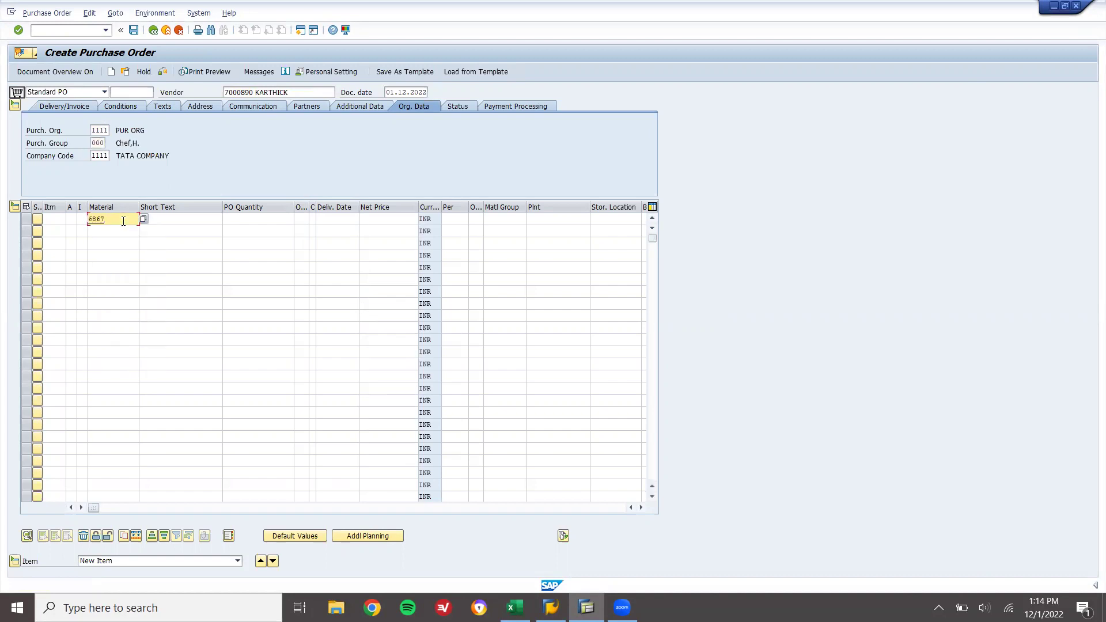
{"action": "key", "text": "alt+Tab"}
{"action": "left_click", "coordinate": [670, 243]}
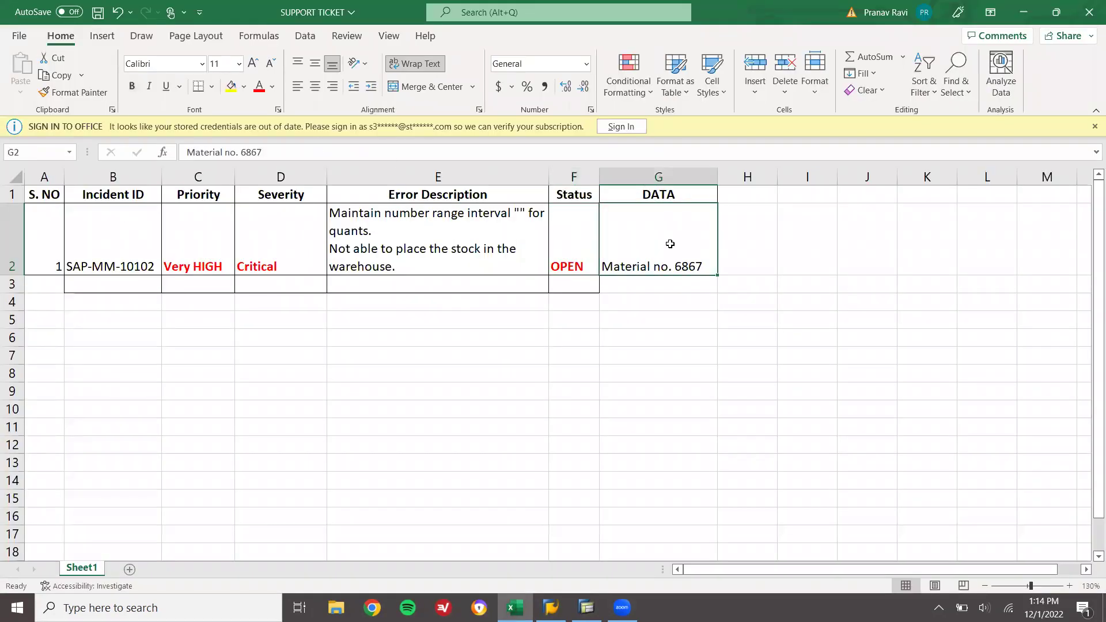
{"action": "key", "text": "alt+Tab"}
{"action": "key", "text": "Return"}
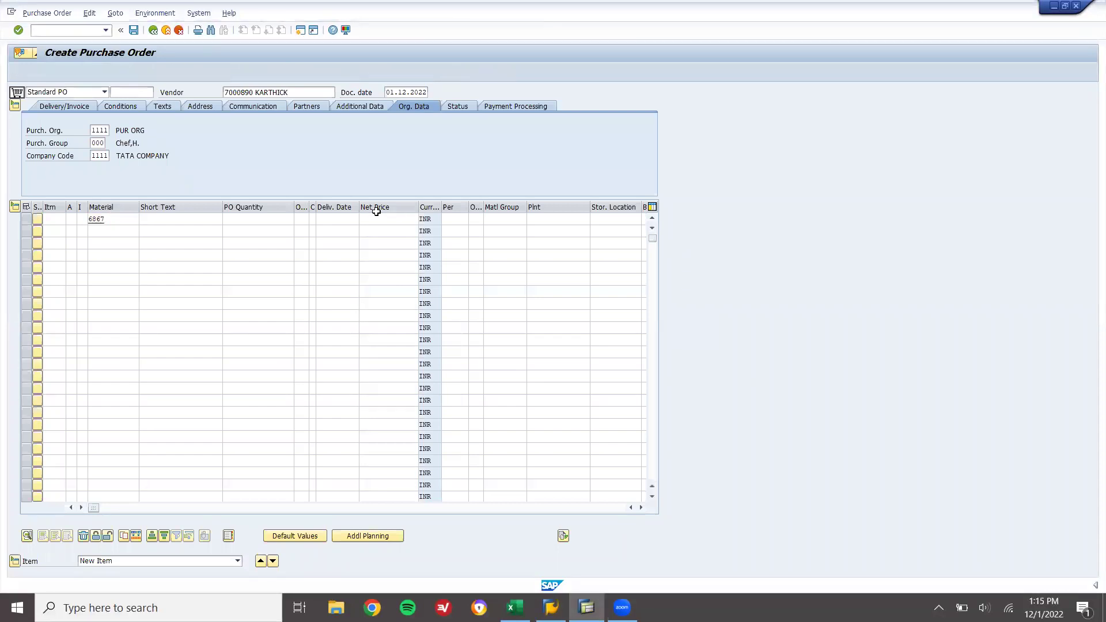
Step: Set the item's quantity to 10, net price to 1100 and plant to 1111
{"action": "left_click", "coordinate": [238, 222]}
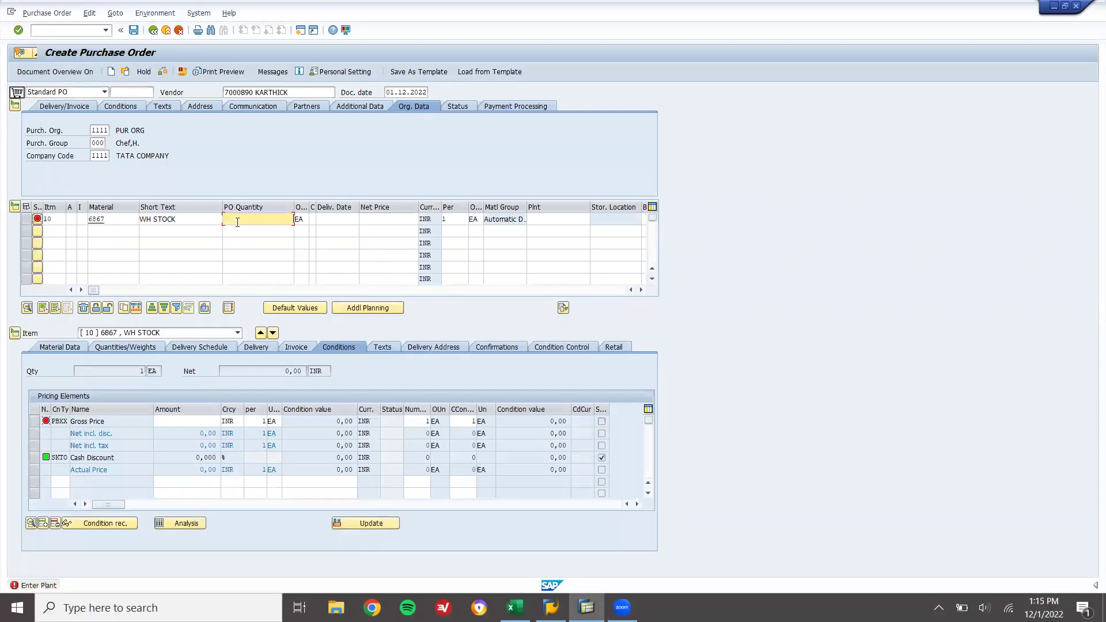
{"action": "type", "text": "10"}
{"action": "key", "text": "Return"}
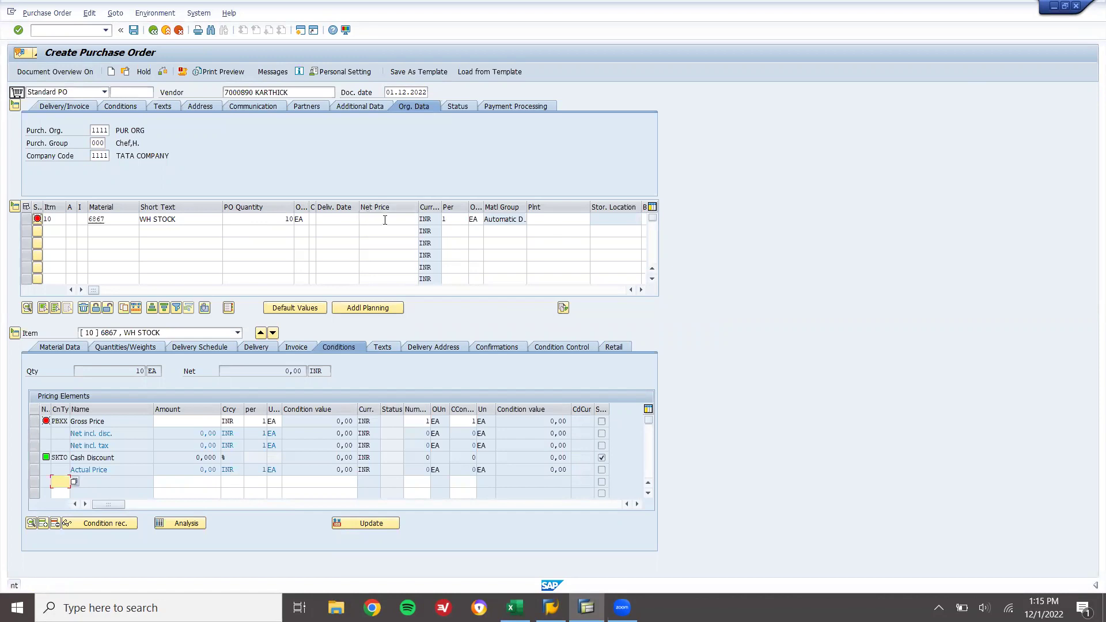
{"action": "left_click", "coordinate": [387, 221]}
{"action": "type", "text": "1100"}
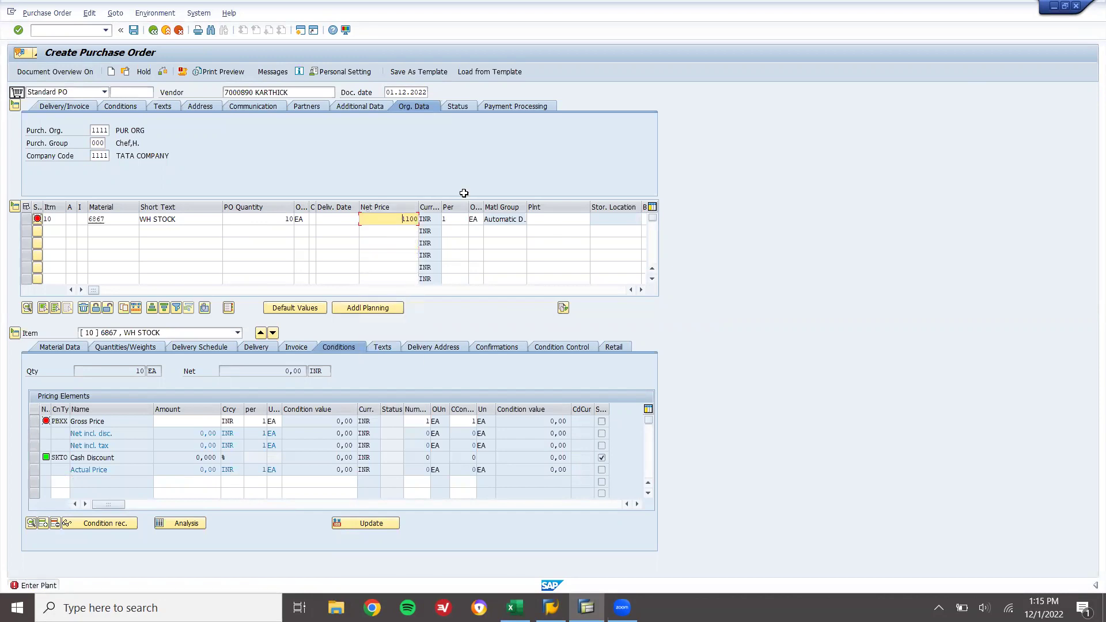
{"action": "left_click", "coordinate": [581, 220]}
{"action": "type", "text": "1111"}
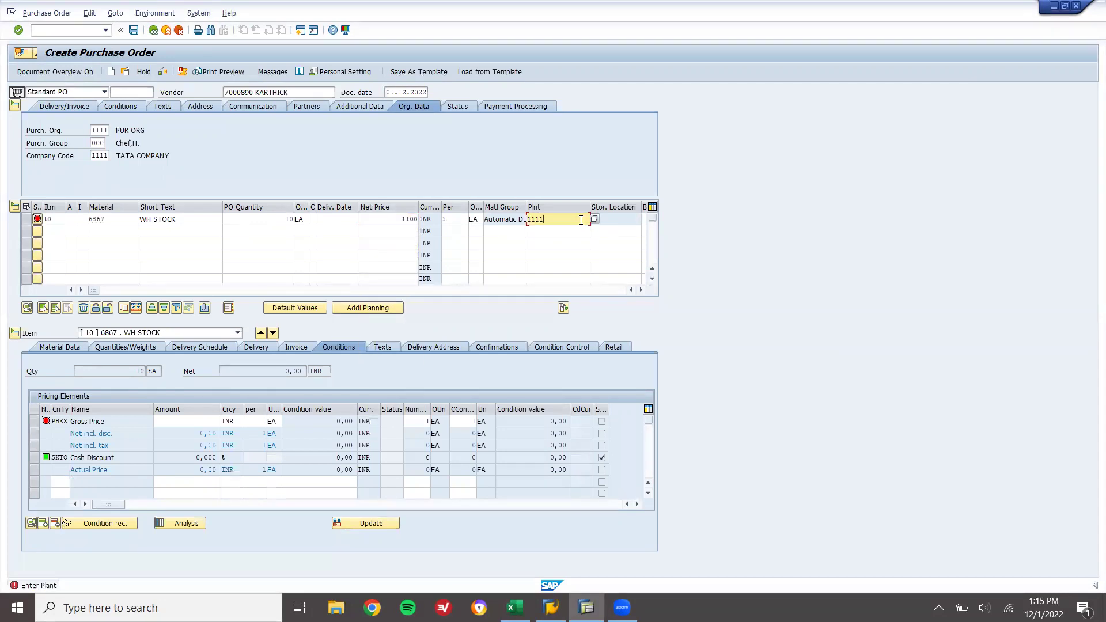
{"action": "key", "text": "Return"}
Step: Set the item's storage location to Materiallager and save the purchase order
{"action": "left_click", "coordinate": [624, 220]}
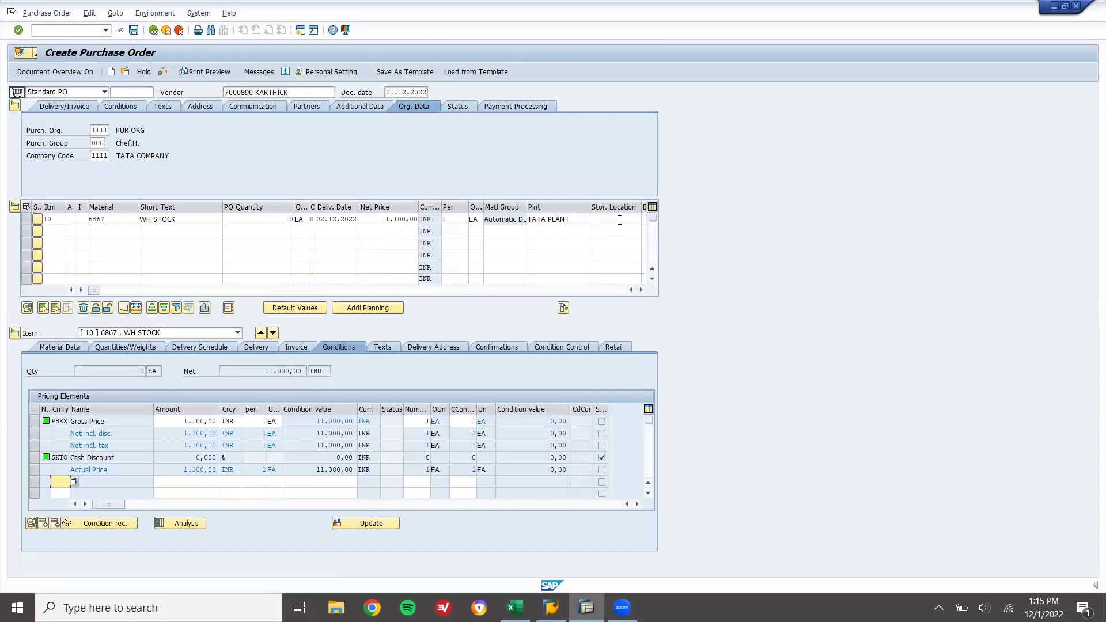
{"action": "type", "text": "00"}
{"action": "left_click", "coordinate": [607, 230]}
{"action": "key", "text": "Return"}
{"action": "left_click", "coordinate": [135, 31]}
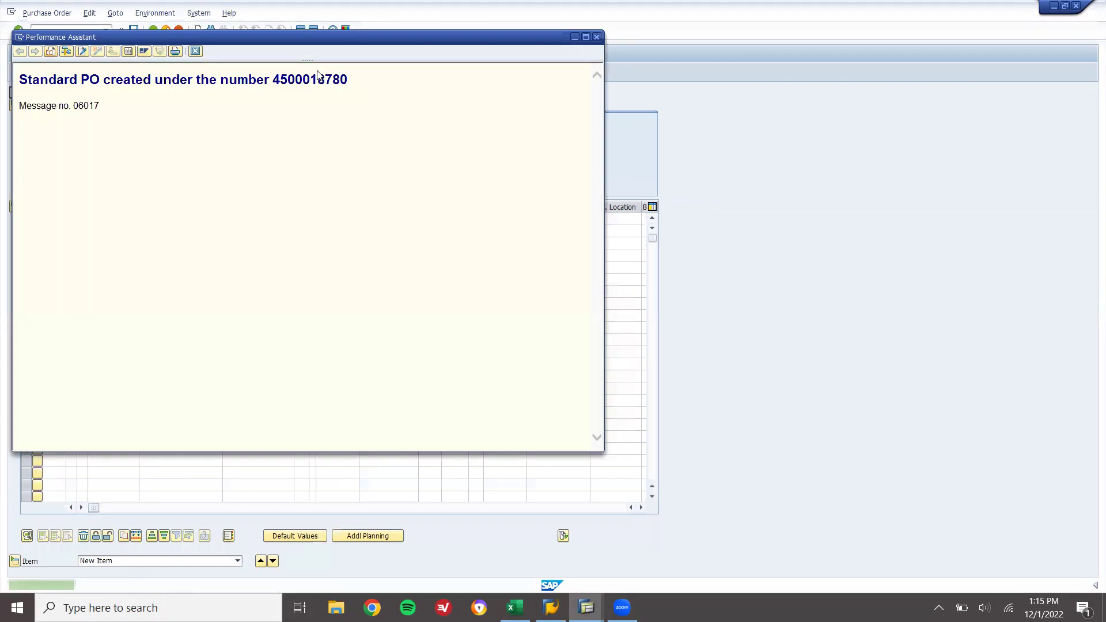
Step: Copy the new purchase order number from the message details and open the goods receipt transaction for purchase orders
{"action": "double_click", "coordinate": [316, 78]}
{"action": "key", "text": "ctrl+c"}
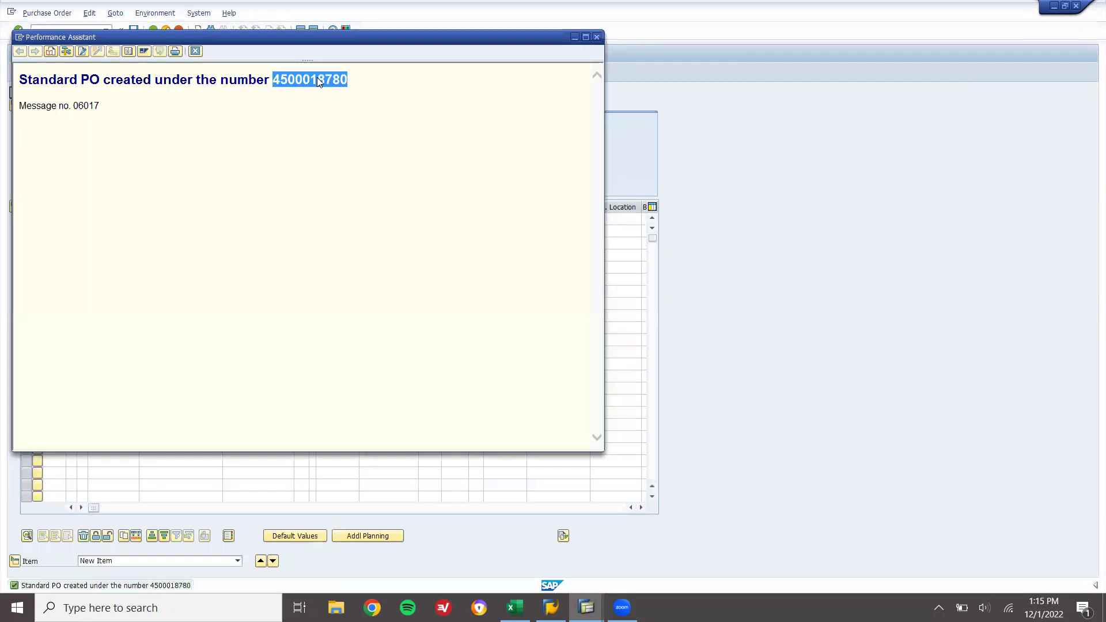
{"action": "left_click", "coordinate": [196, 51]}
{"action": "type", "text": "/nme23"}
{"action": "key", "text": "Return"}
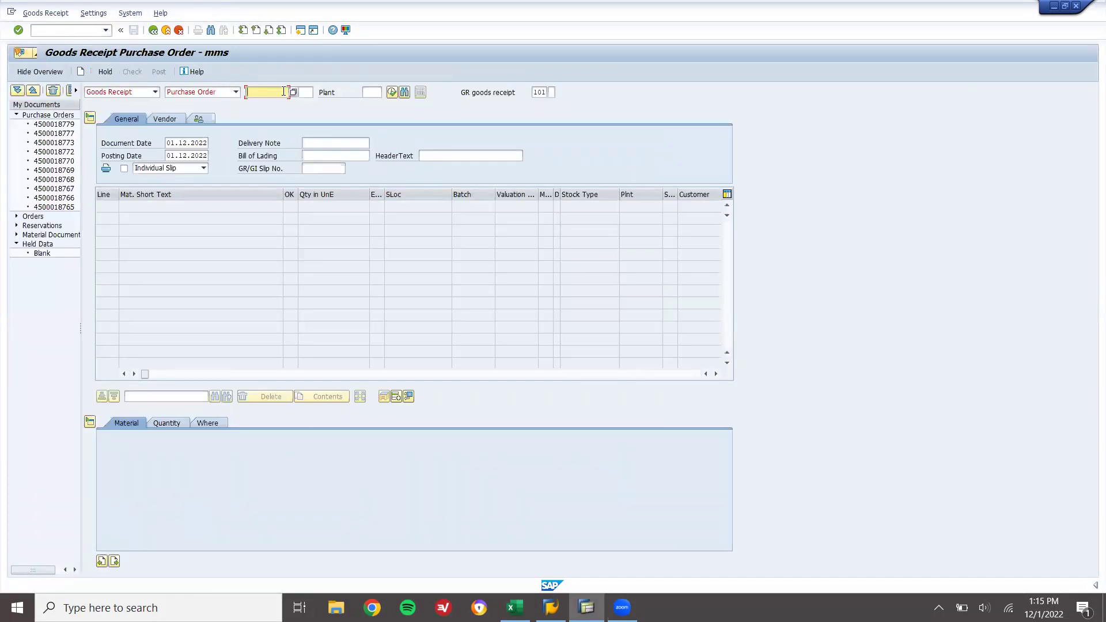
Step: Try to post a goods receipt for the copied purchase order with its item marked OK, and leave the transaction
{"action": "key", "text": "ctrl+v"}
{"action": "key", "text": "Return"}
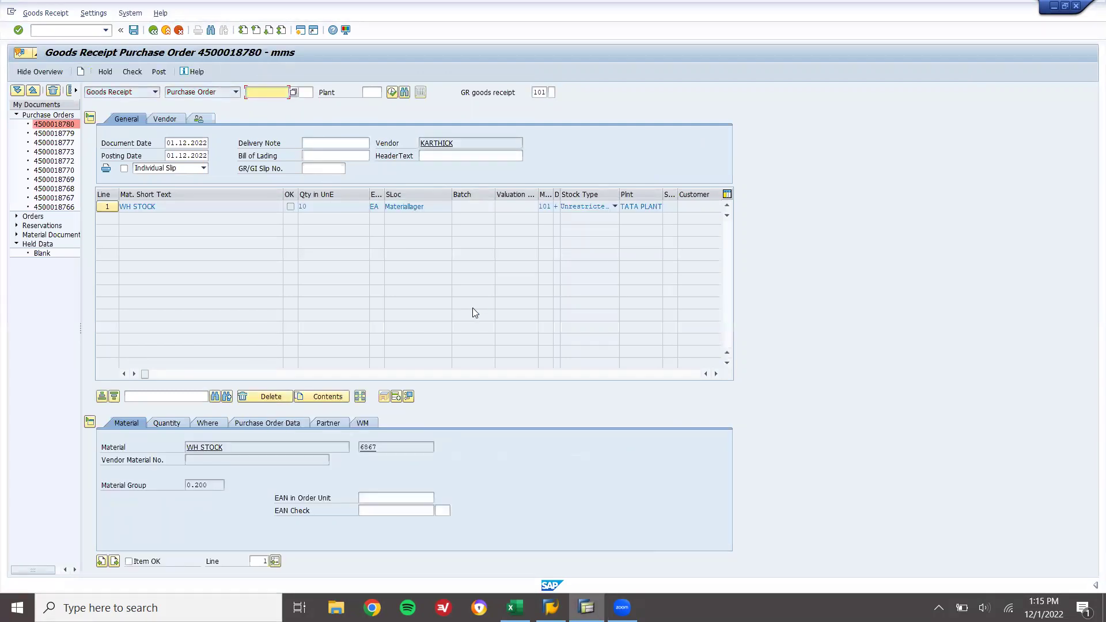
{"action": "left_click", "coordinate": [140, 562]}
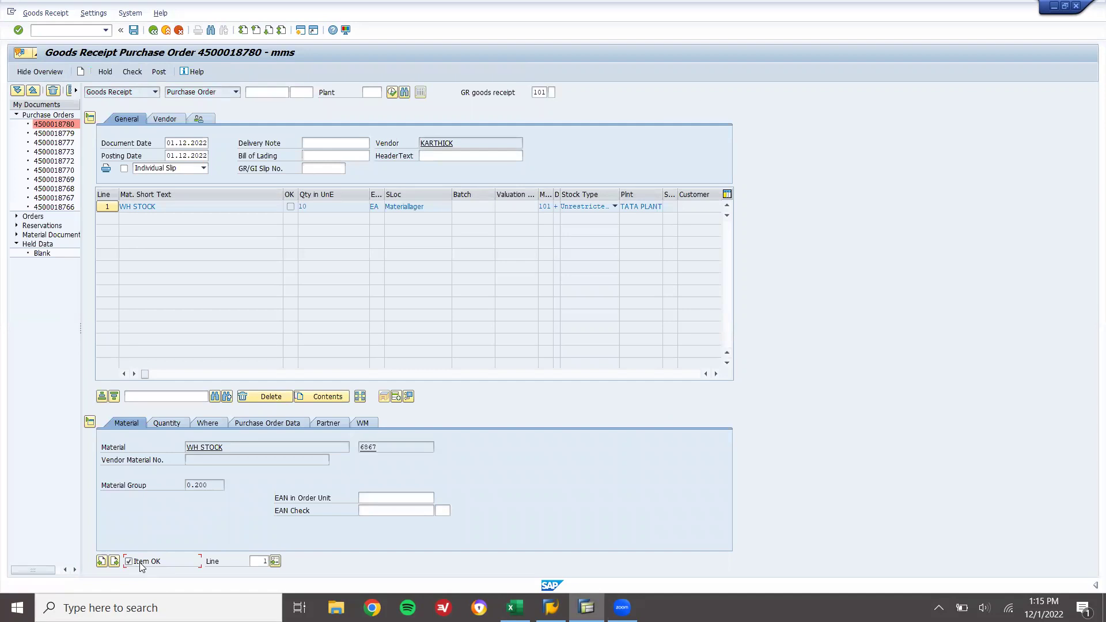
{"action": "left_click", "coordinate": [158, 71]}
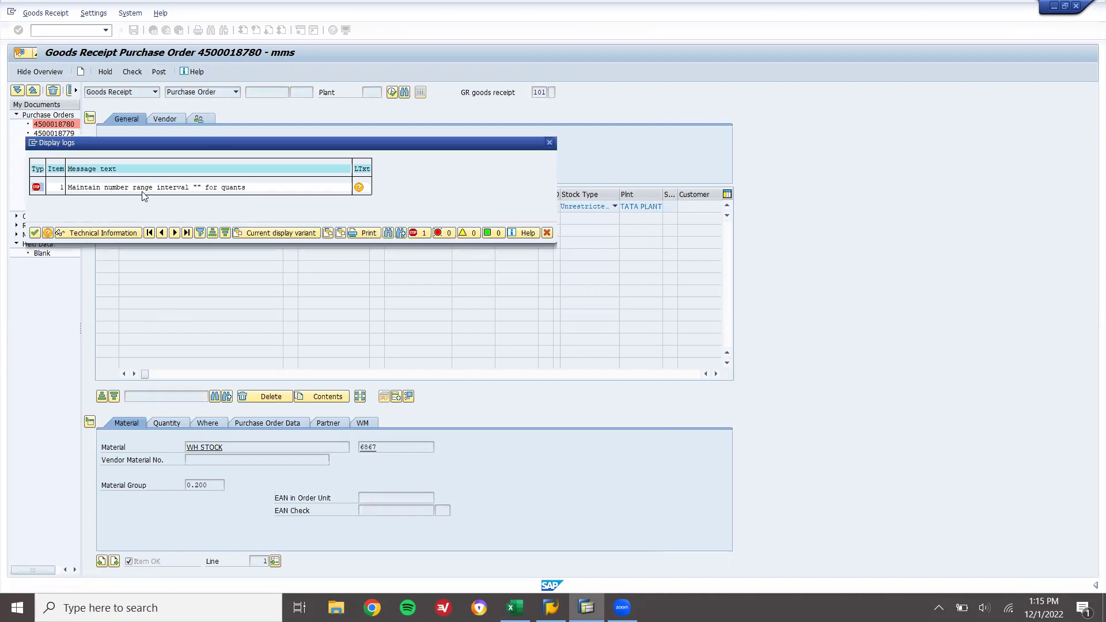
{"action": "left_click", "coordinate": [547, 232]}
{"action": "left_click", "coordinate": [167, 32]}
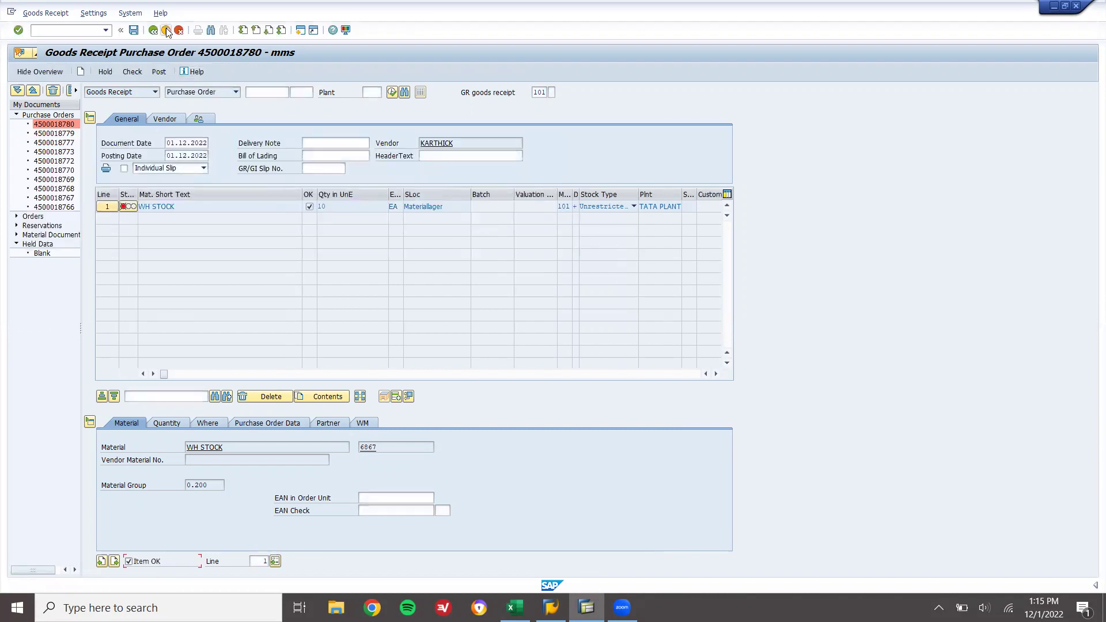
{"action": "left_click", "coordinate": [204, 211]}
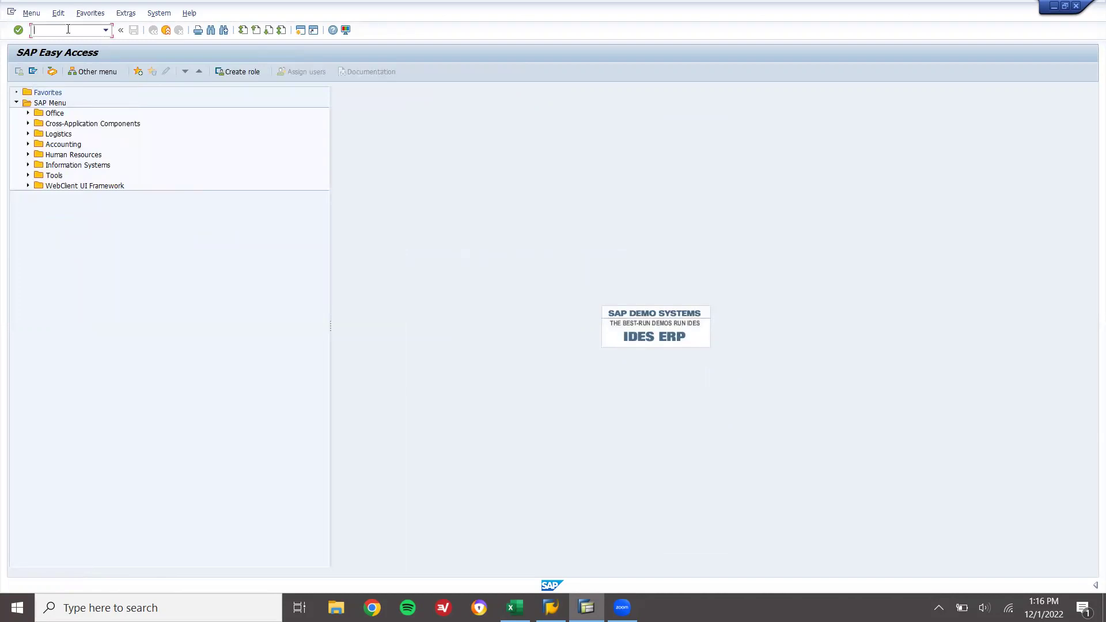
Step: Start transaction SPRO and display the SAP Reference IMG
{"action": "type", "text": "SPRO"}
{"action": "key", "text": "Return"}
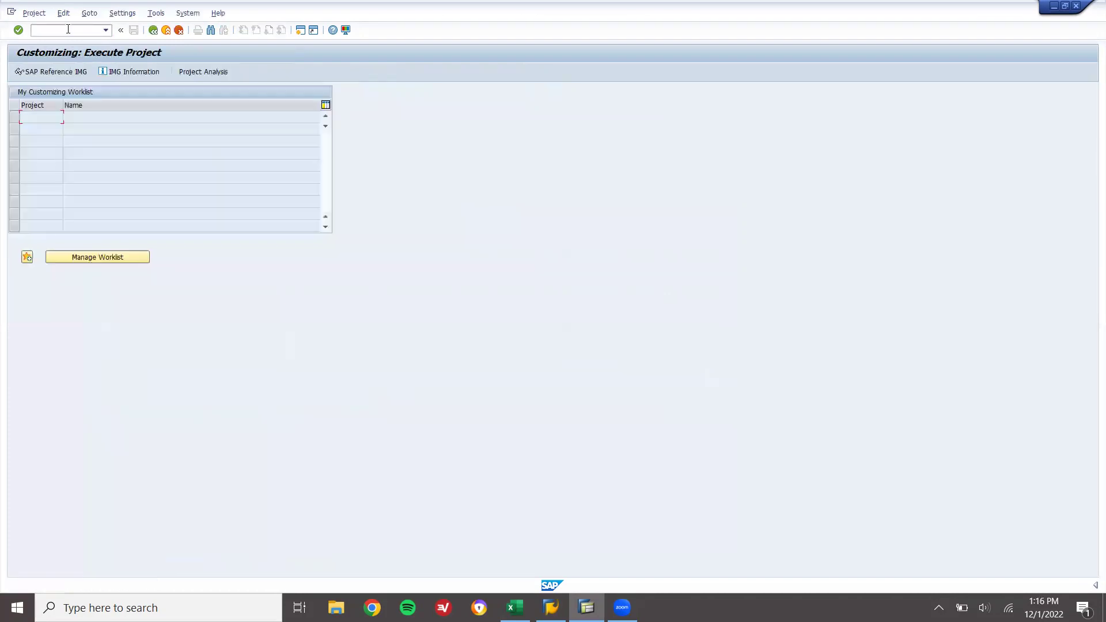
{"action": "left_click", "coordinate": [52, 73]}
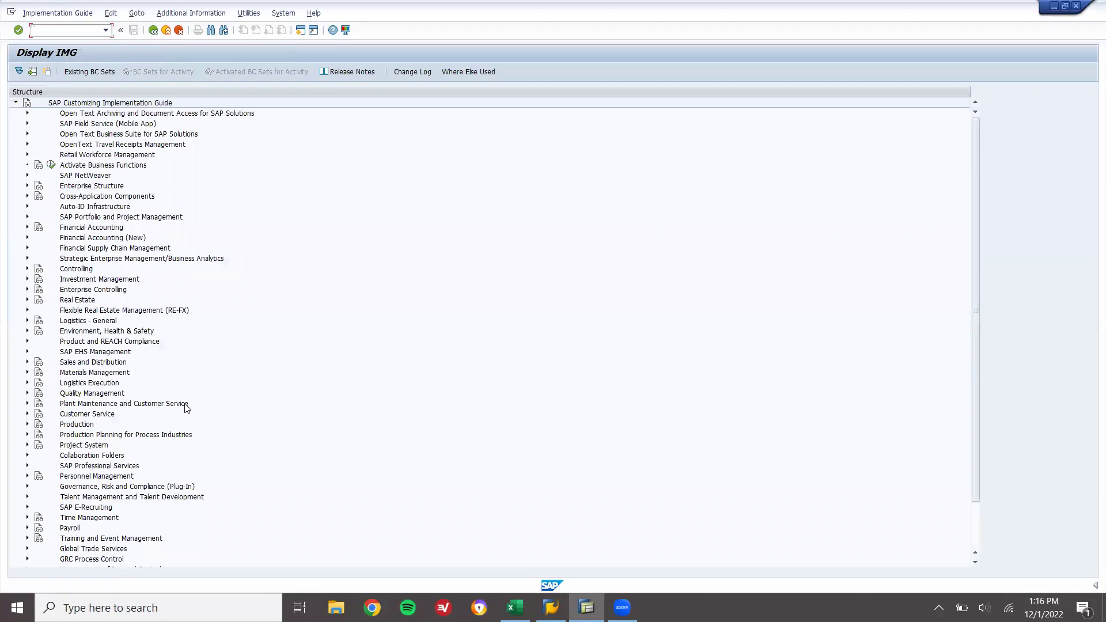
Step: Open the Define Number Ranges activity in the Master Data section of Warehouse Management under Logistics Execution
{"action": "left_click", "coordinate": [27, 383]}
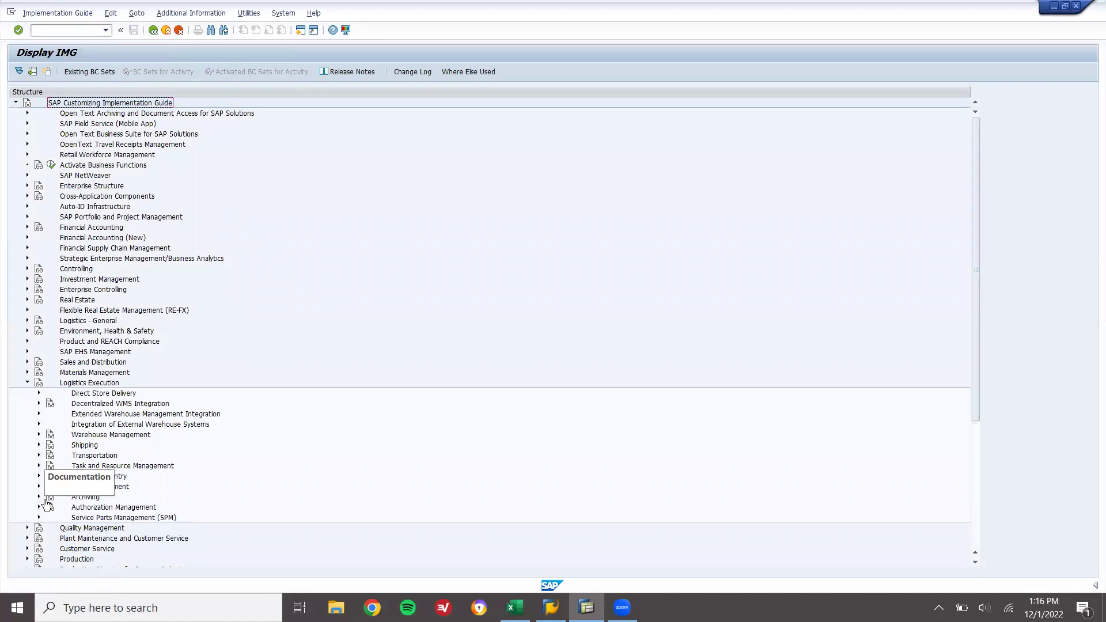
{"action": "left_click", "coordinate": [39, 434]}
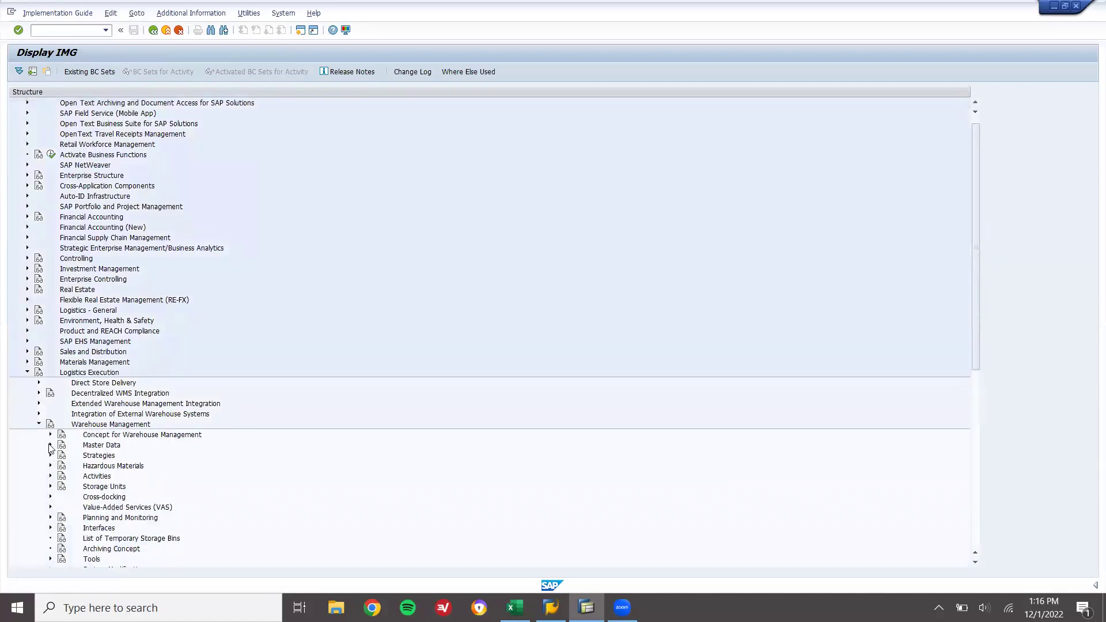
{"action": "left_click", "coordinate": [51, 446]}
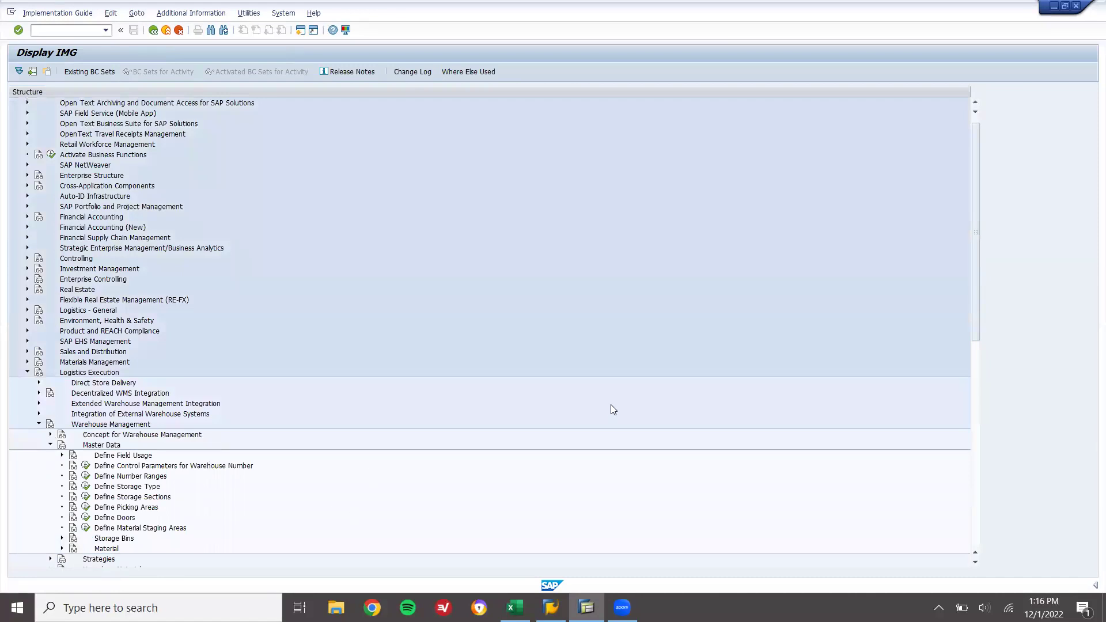
{"action": "left_click_drag", "start_coordinate": [972, 309], "coordinate": [972, 352]}
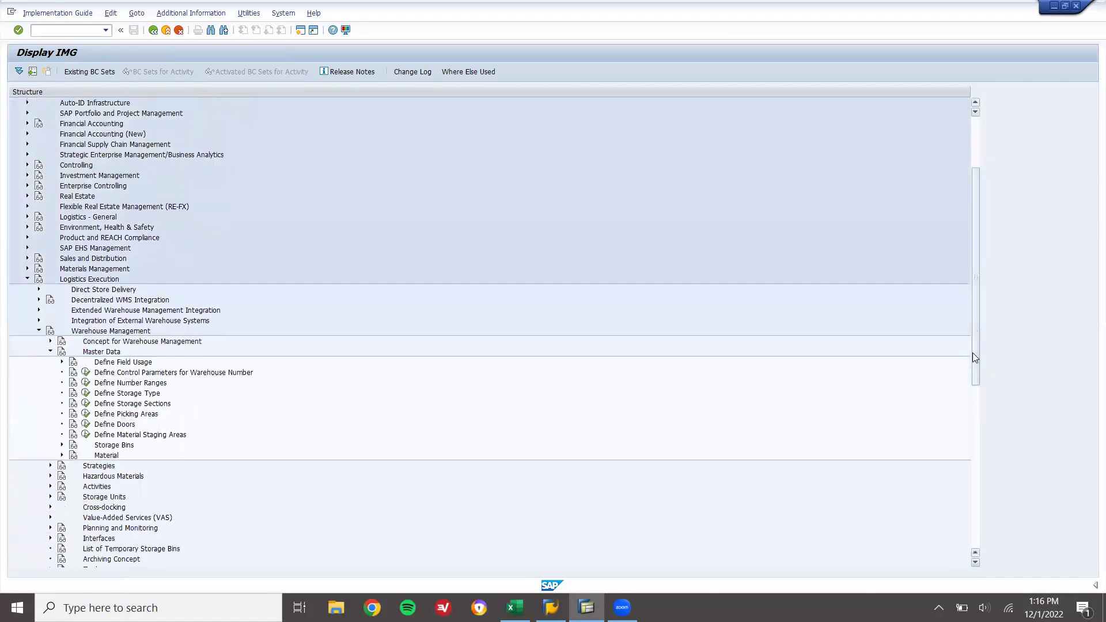
{"action": "left_click", "coordinate": [86, 383]}
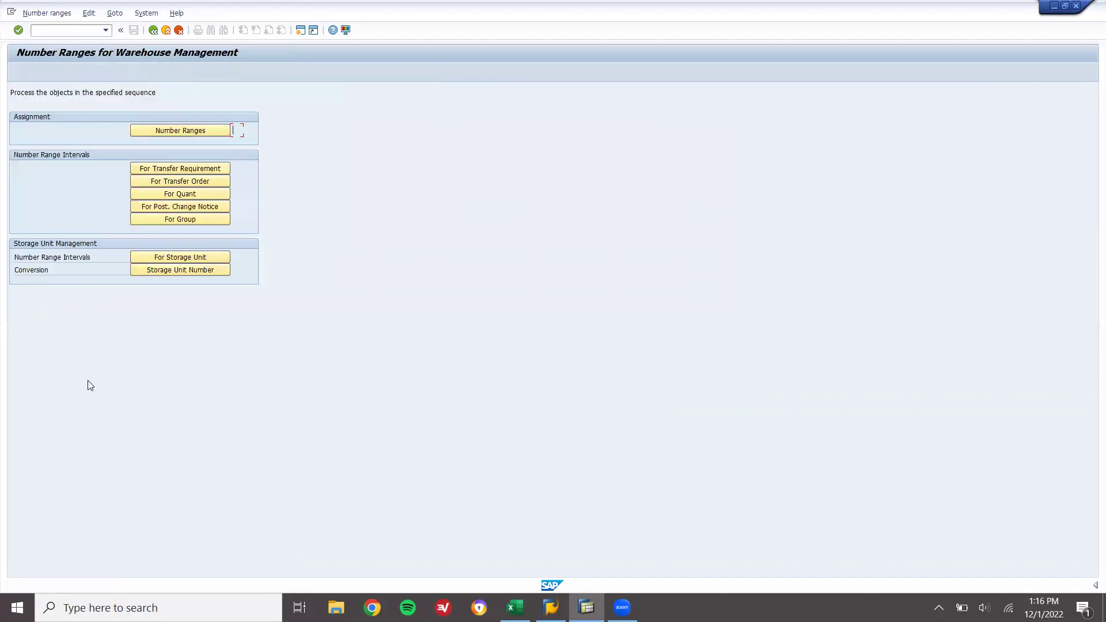
Step: Open the transfer requirement number range intervals of warehouse WM1 in change mode
{"action": "left_click", "coordinate": [184, 169]}
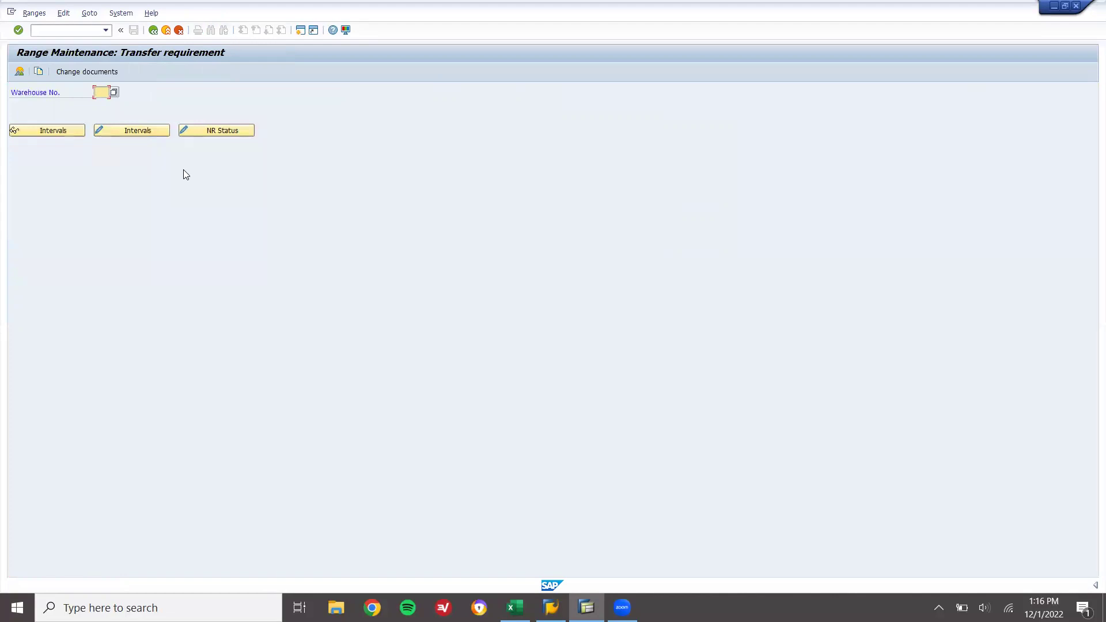
{"action": "type", "text": "WM1"}
{"action": "left_click", "coordinate": [151, 133]}
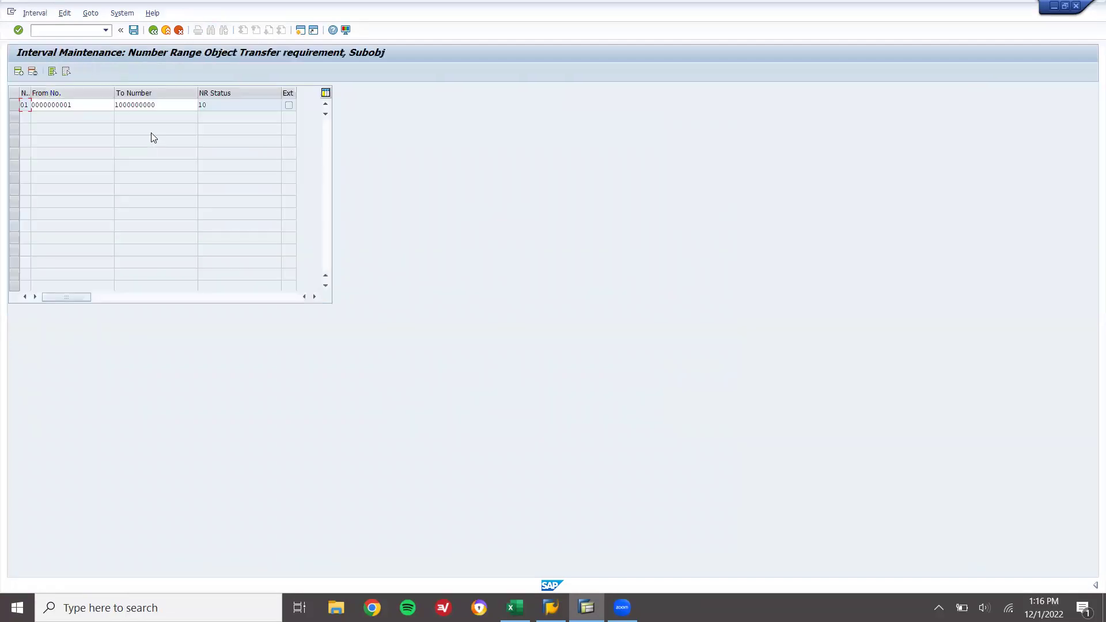
{"action": "left_click", "coordinate": [84, 104]}
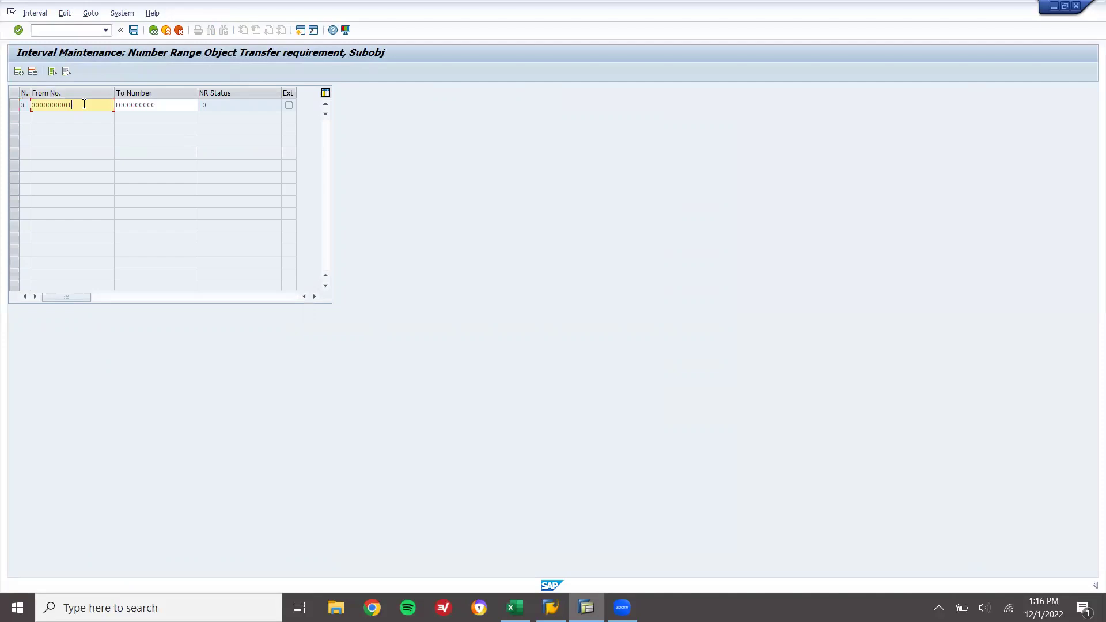
{"action": "left_click", "coordinate": [164, 104]}
{"action": "double_click", "coordinate": [164, 105]}
{"action": "key", "text": "ctrl+c"}
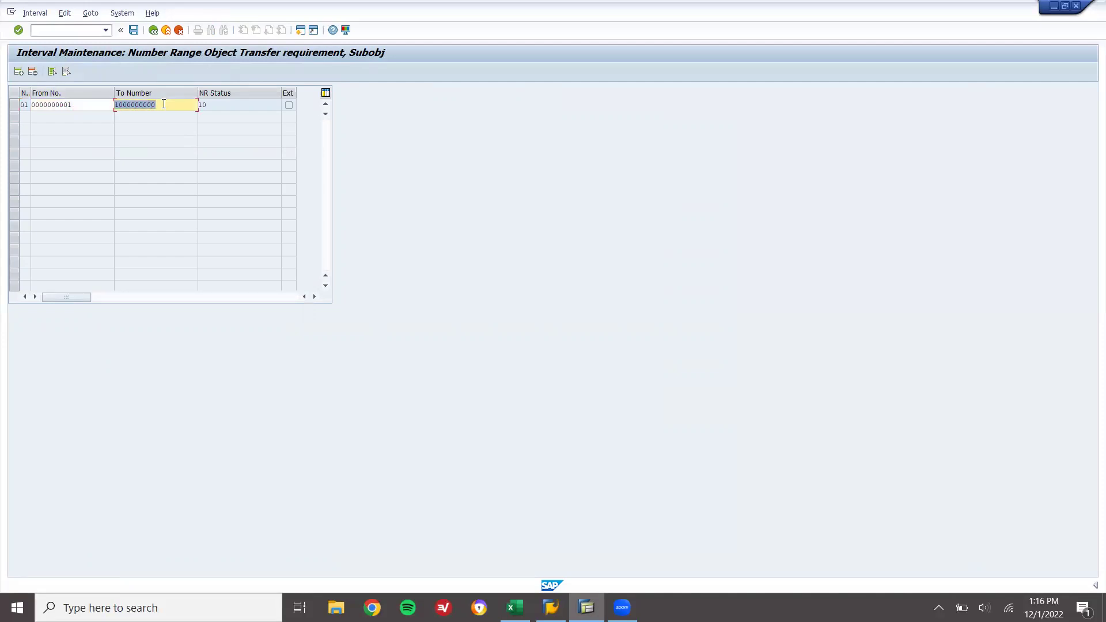
{"action": "left_click", "coordinate": [164, 104]}
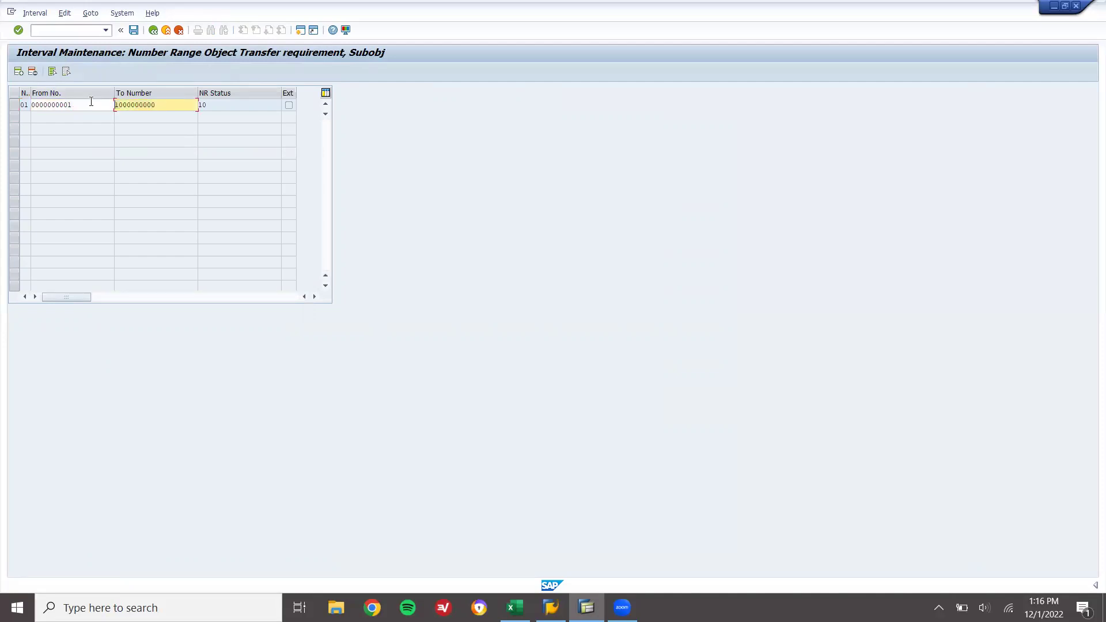
{"action": "left_click", "coordinate": [19, 71]}
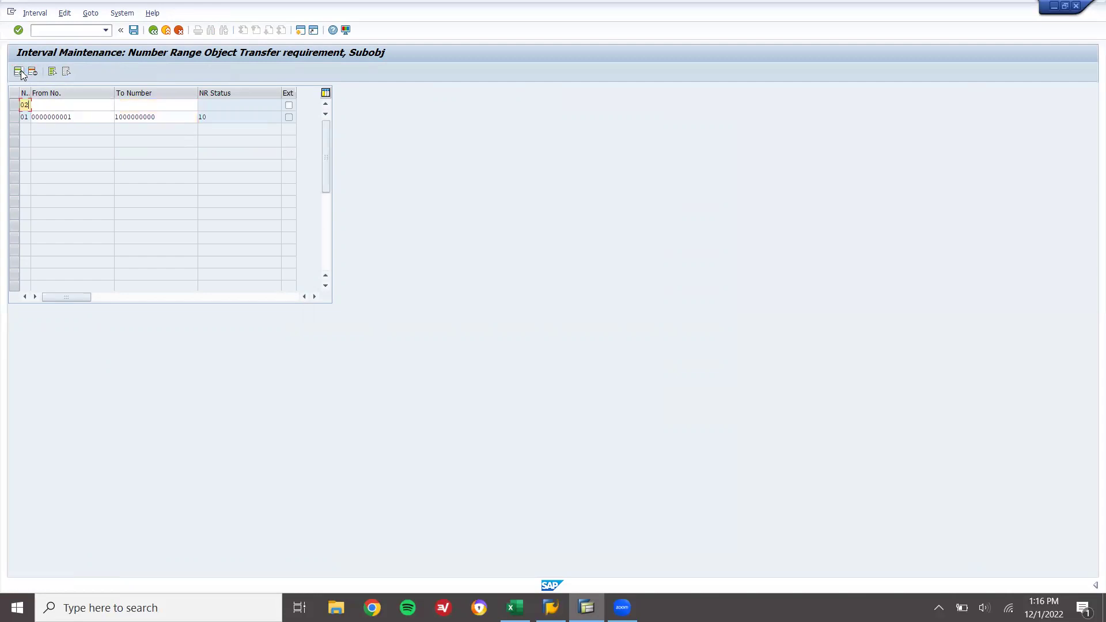
{"action": "key", "text": "Tab"}
{"action": "key", "text": "ctrl+v"}
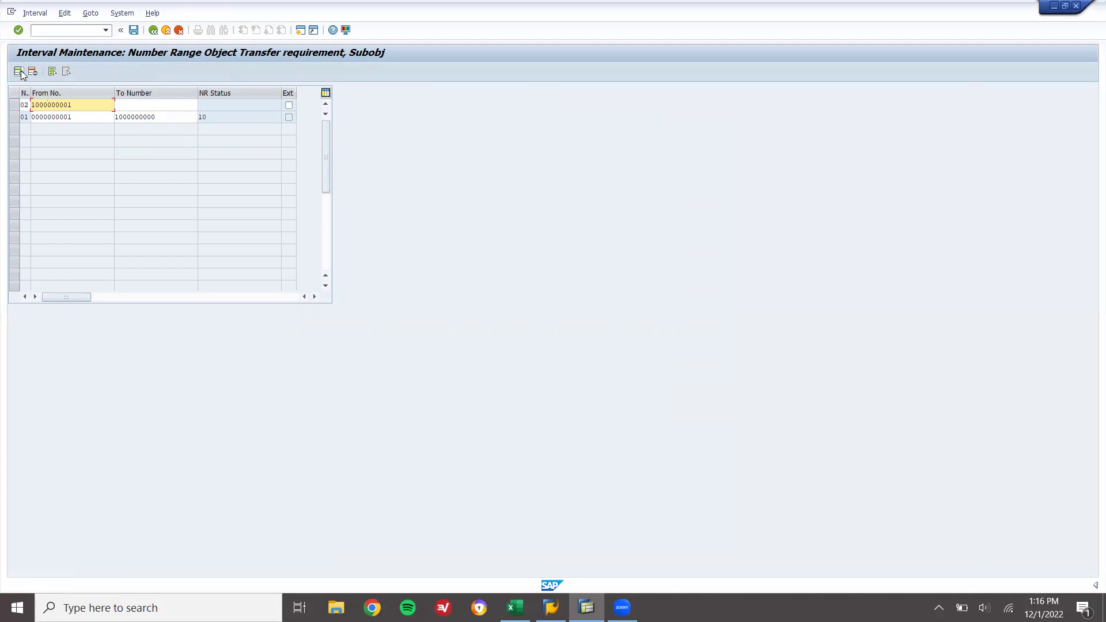
{"action": "key", "text": "Tab"}
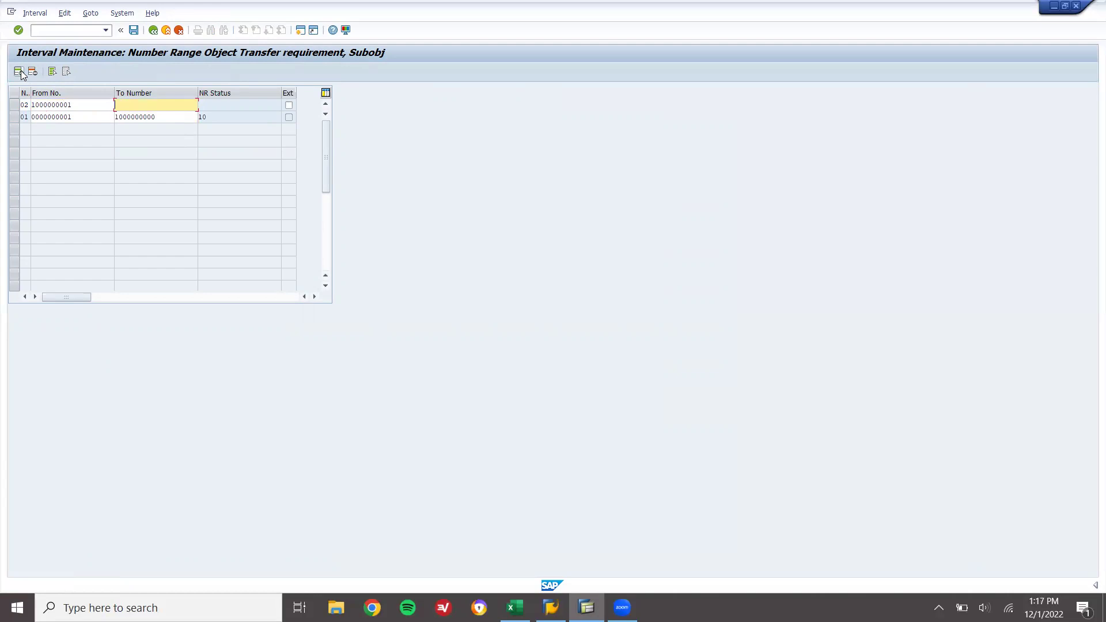
{"action": "type", "text": "2000000000"}
{"action": "key", "text": "Return"}
Step: Save the transfer requirement intervals, accept the transport notice, and return to the Number Ranges for Warehouse Management overview
{"action": "left_click", "coordinate": [134, 31]}
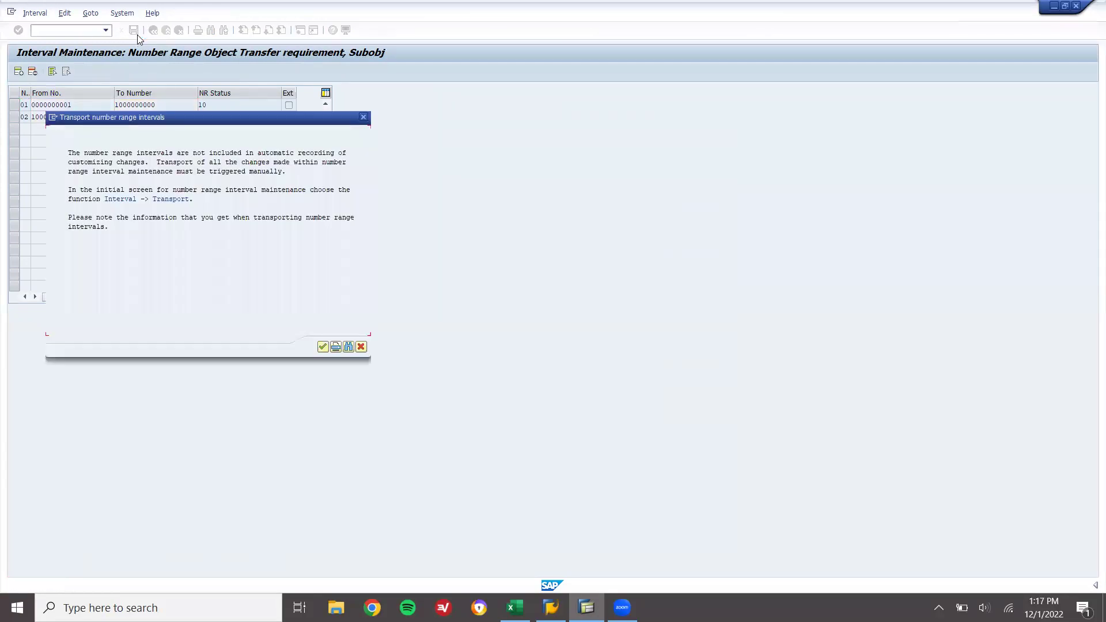
{"action": "left_click", "coordinate": [324, 348]}
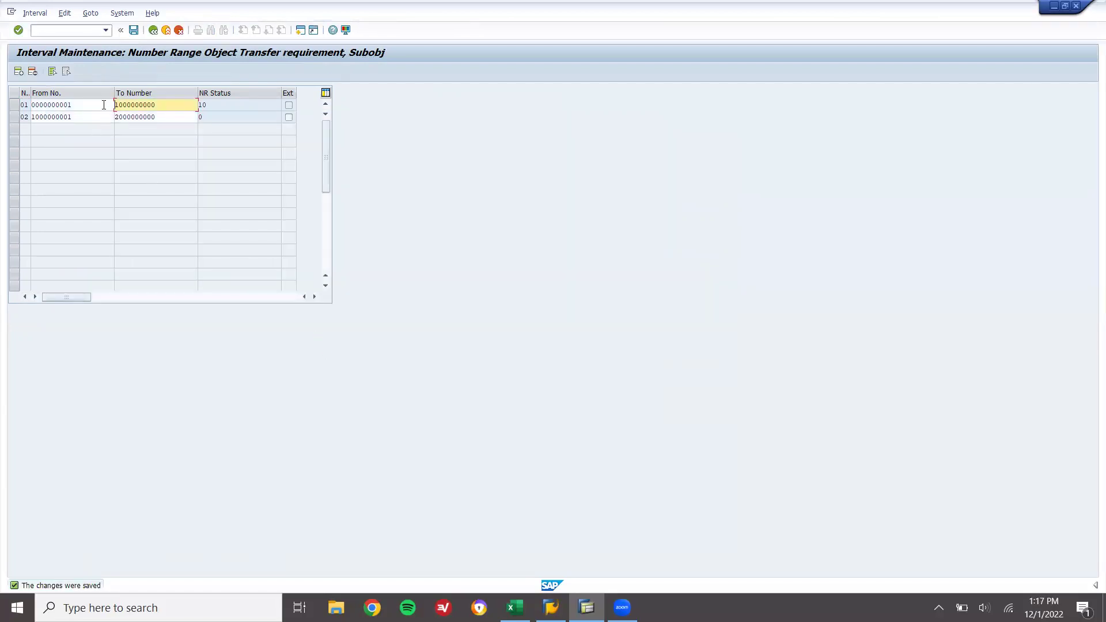
{"action": "left_click", "coordinate": [153, 31]}
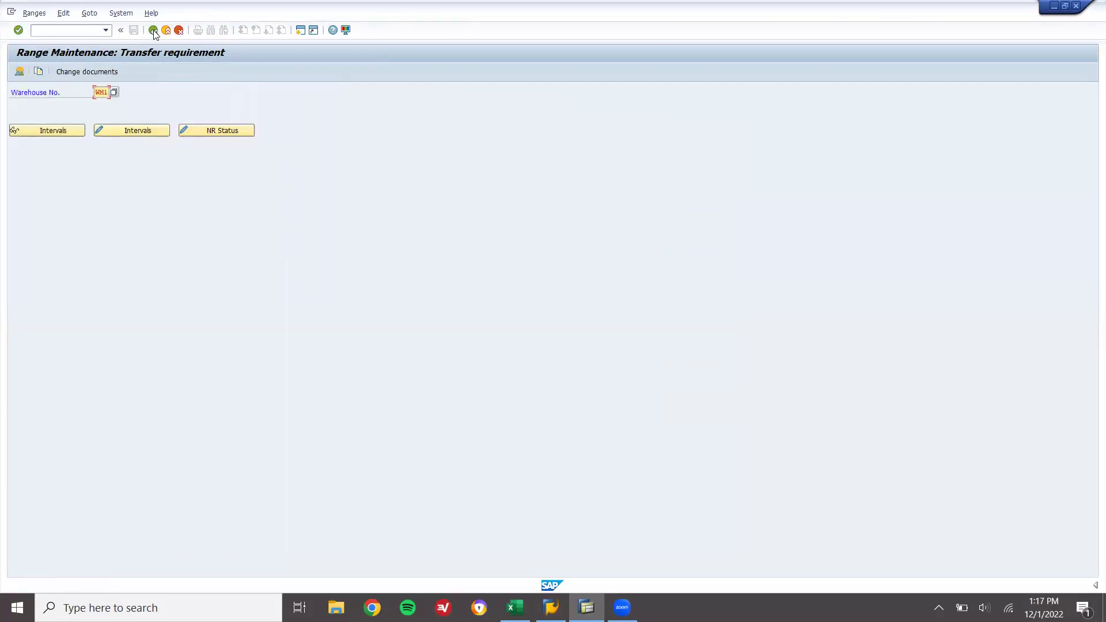
{"action": "left_click", "coordinate": [153, 30]}
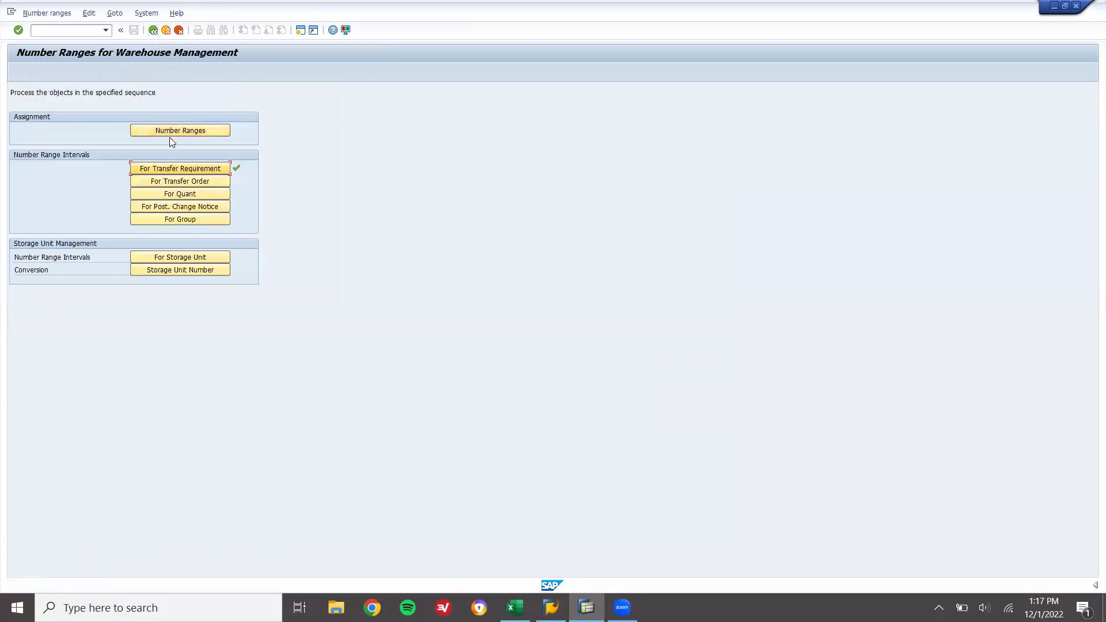
Step: Open the number range assignment table and position it at warehouse WM1
{"action": "left_click", "coordinate": [173, 130]}
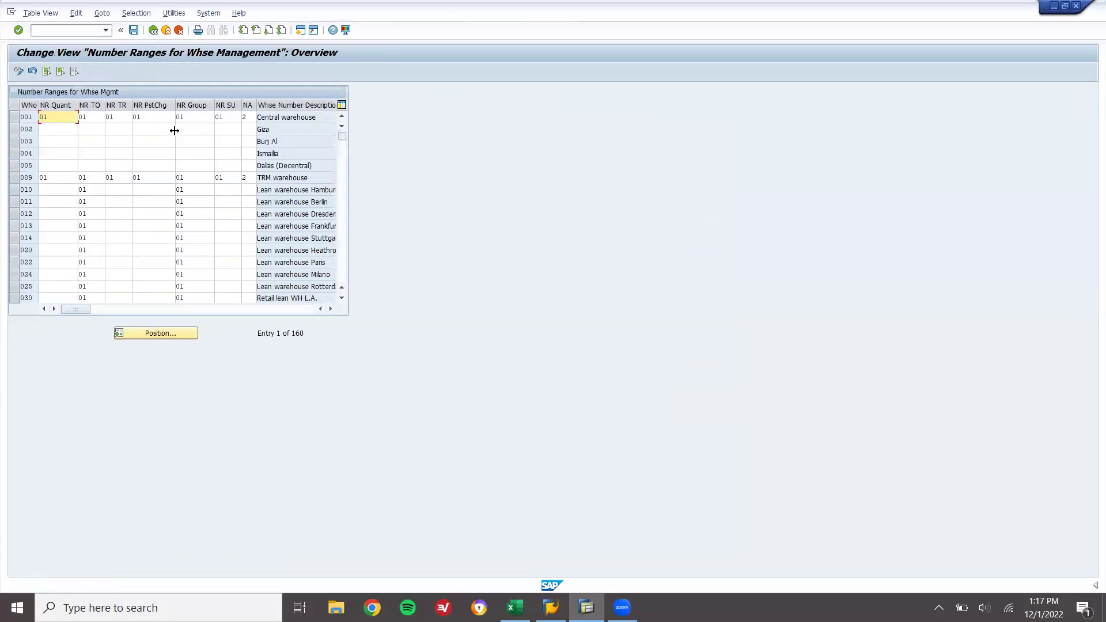
{"action": "left_click", "coordinate": [179, 332]}
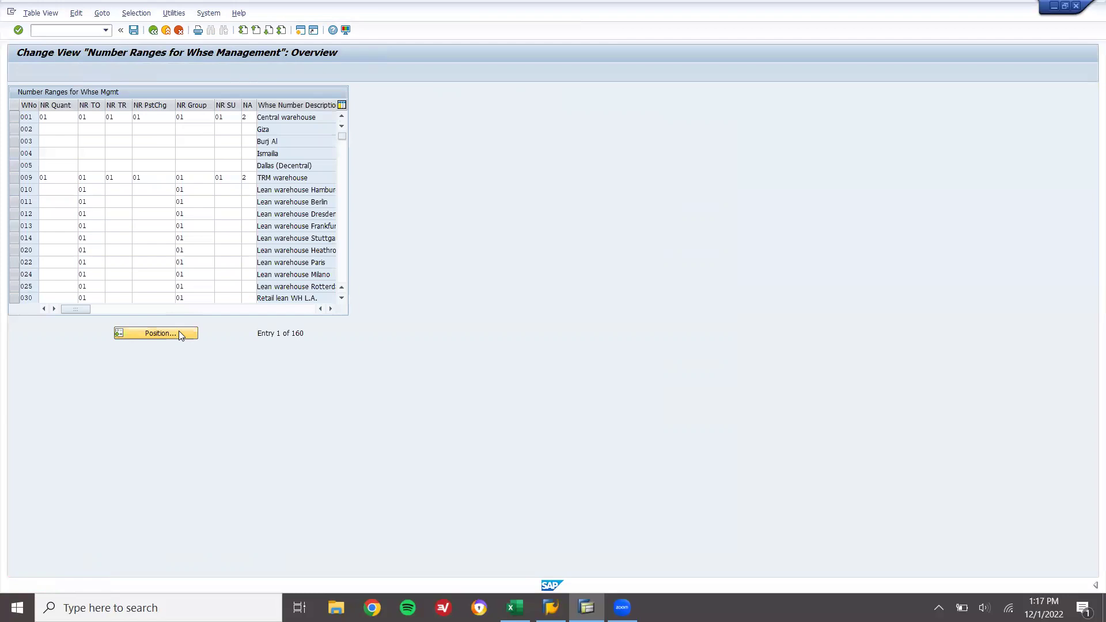
{"action": "type", "text": "wm"}
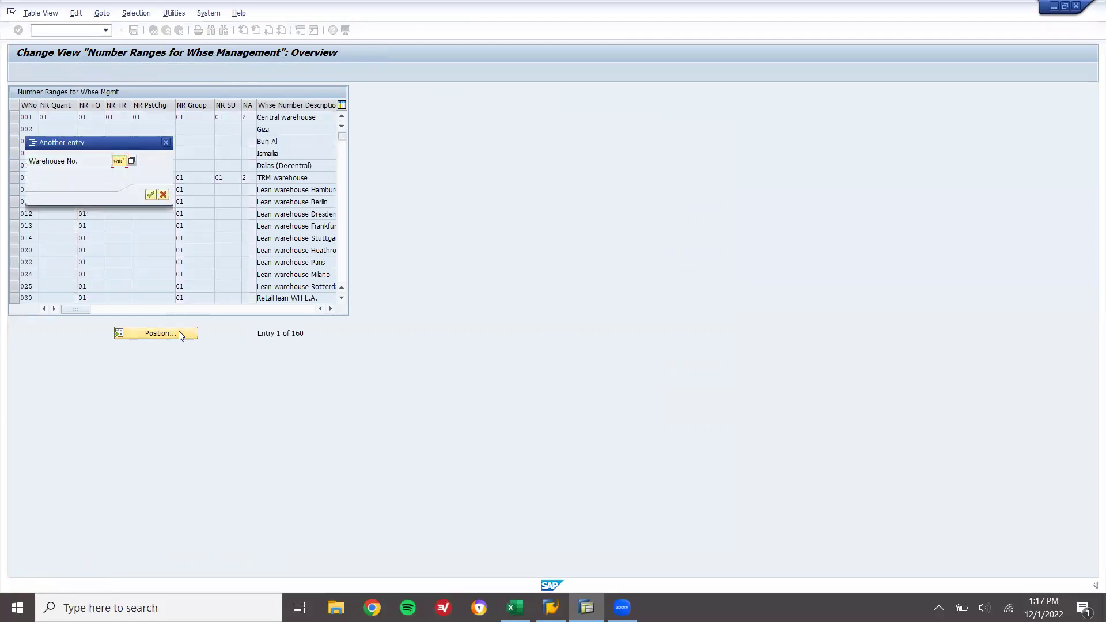
{"action": "type", "text": "1"}
{"action": "key", "text": "Return"}
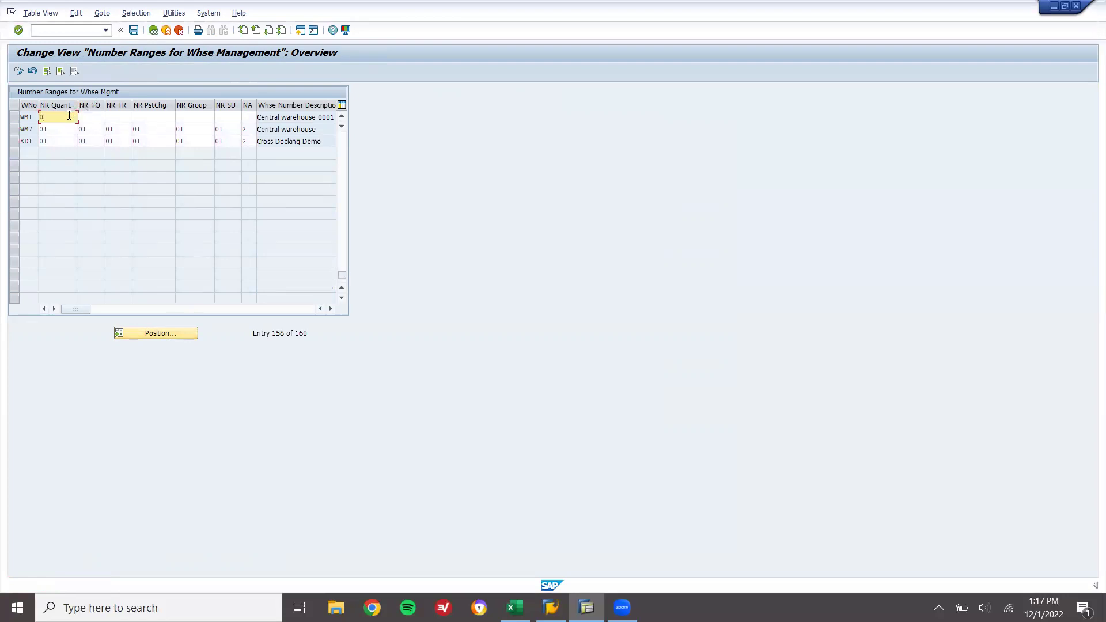
Step: Assign number range 02 to quant, transfer order, transfer requirement, posting change, group and storage unit for warehouse WM1
{"action": "key", "text": "Tab"}
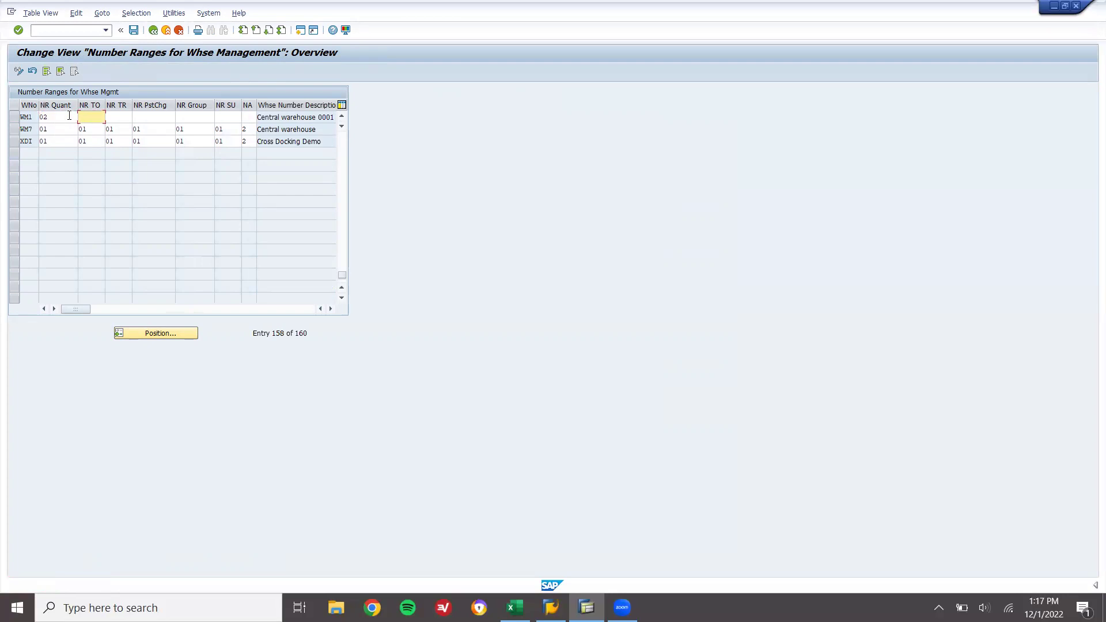
{"action": "type", "text": "02"}
{"action": "key", "text": "Tab"}
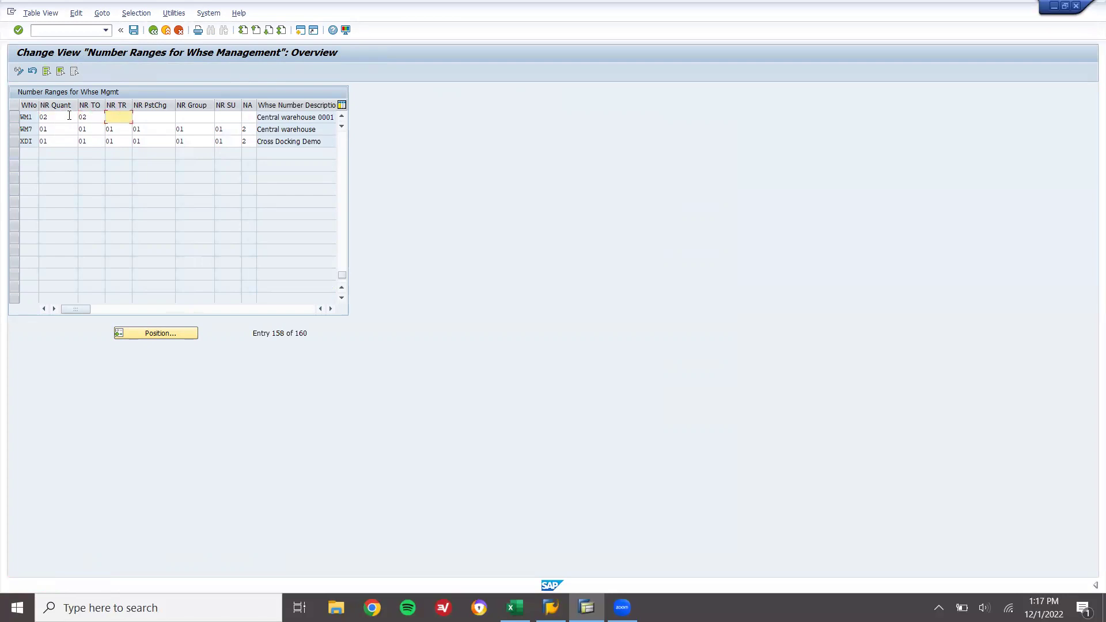
{"action": "key", "text": "Tab"}
{"action": "type", "text": "02"}
{"action": "key", "text": "Tab"}
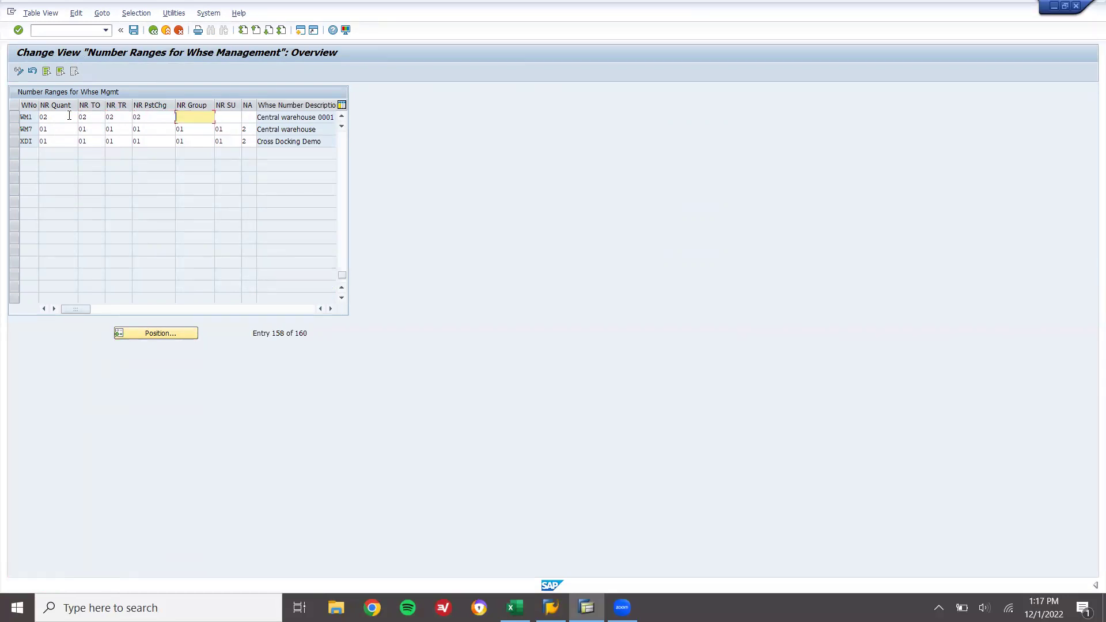
{"action": "type", "text": "02"}
{"action": "key", "text": "Tab"}
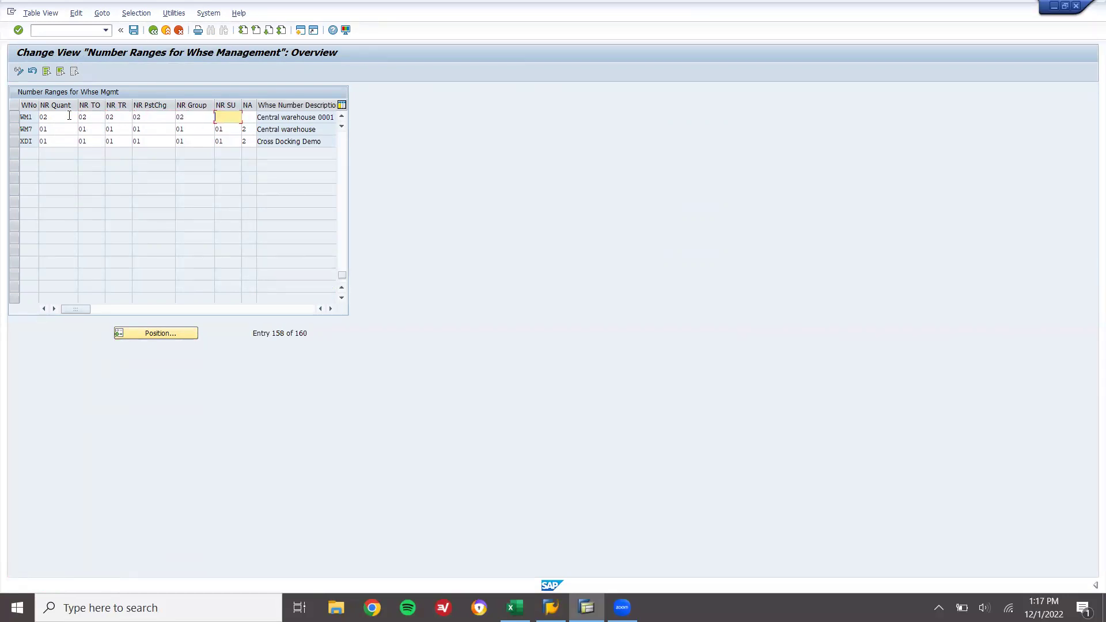
{"action": "type", "text": "02"}
{"action": "key", "text": "Tab"}
{"action": "key", "text": "Return"}
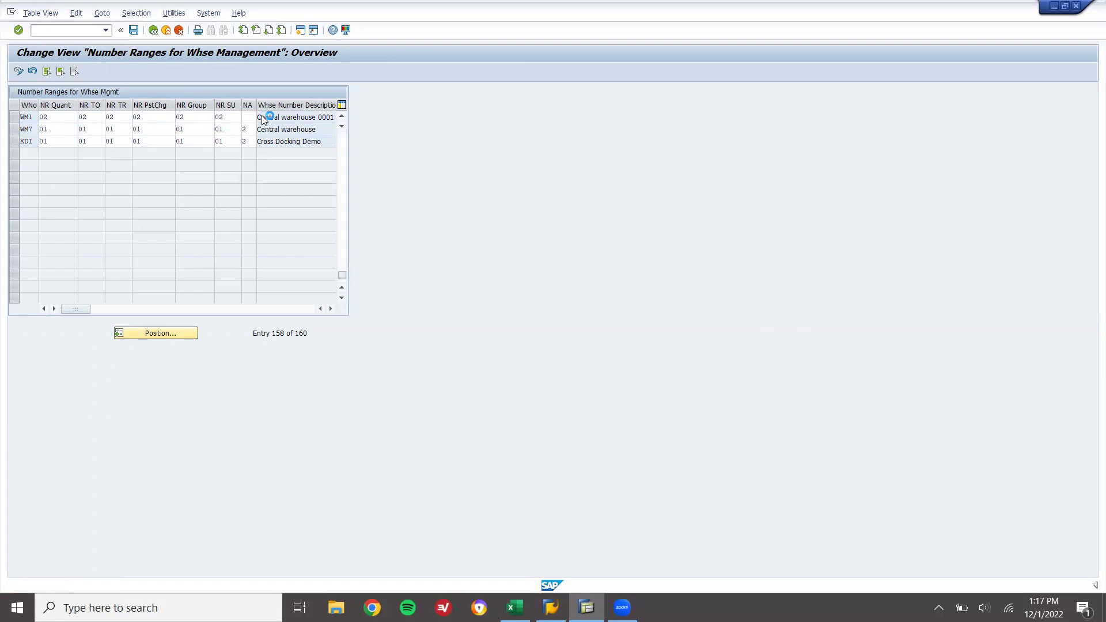
Step: Set warehouse WM1's storage unit number assignment type to 2, internal number assignment and use of previous numbers
{"action": "key", "text": "F4"}
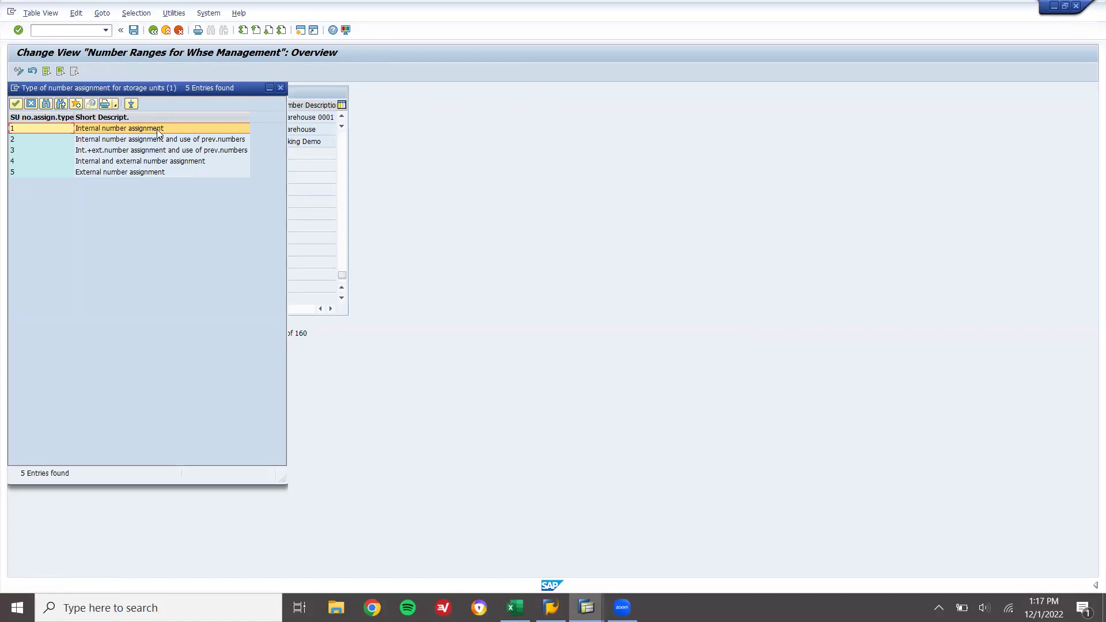
{"action": "double_click", "coordinate": [157, 130]}
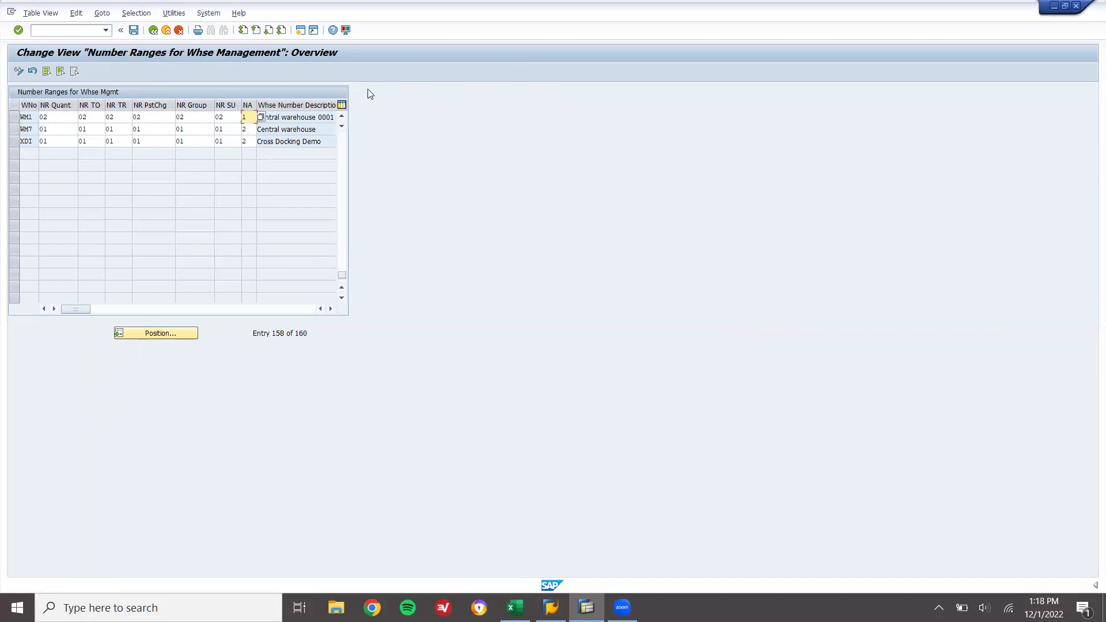
{"action": "left_click", "coordinate": [260, 121]}
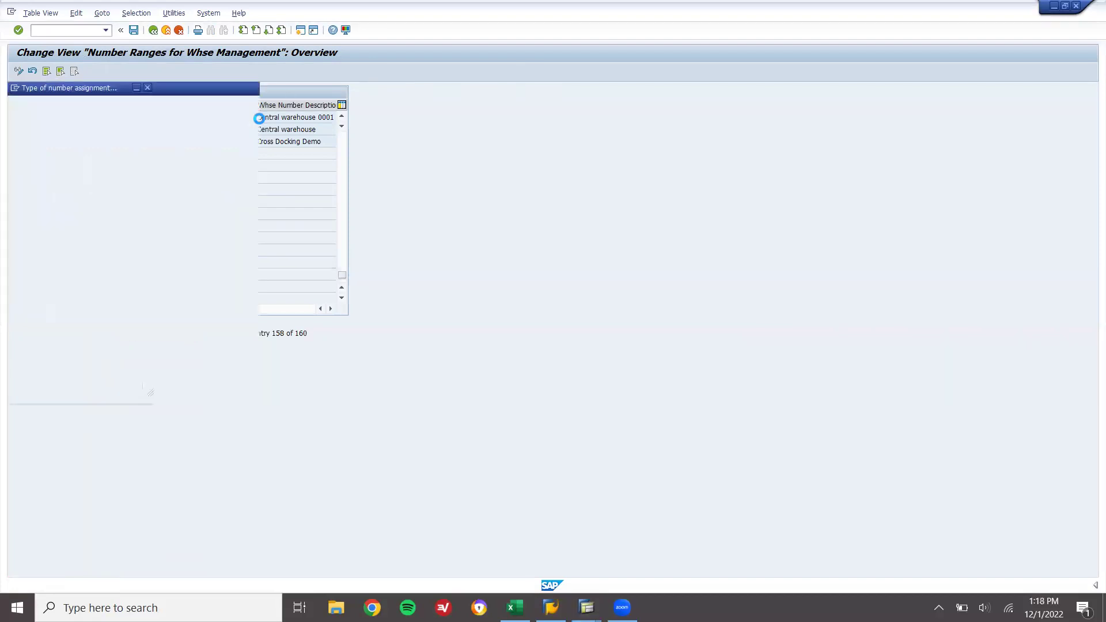
{"action": "key", "text": "F4"}
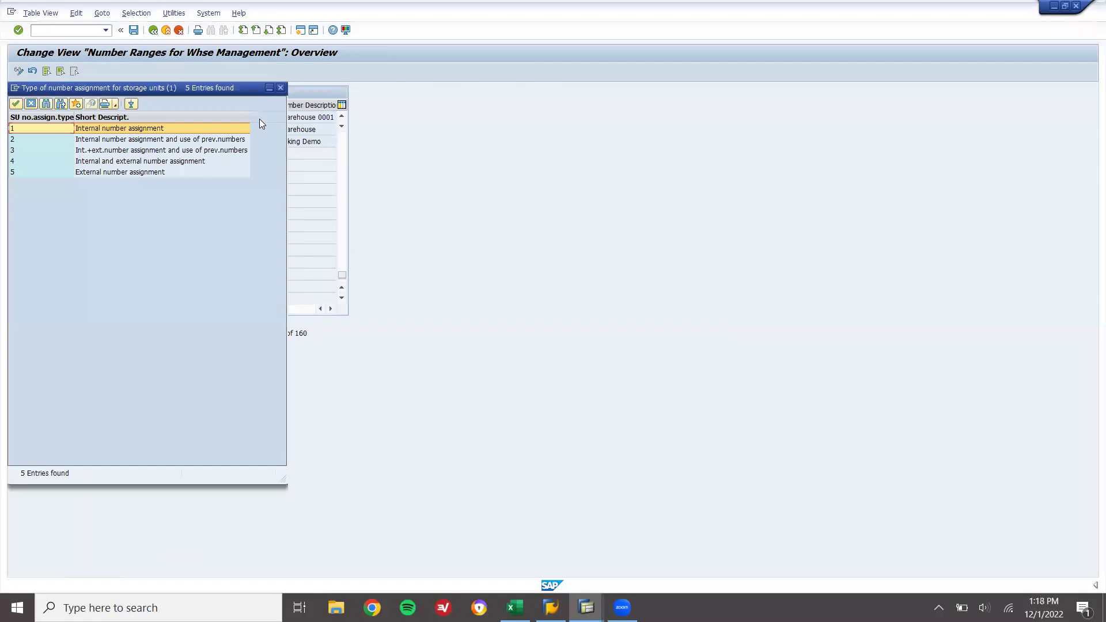
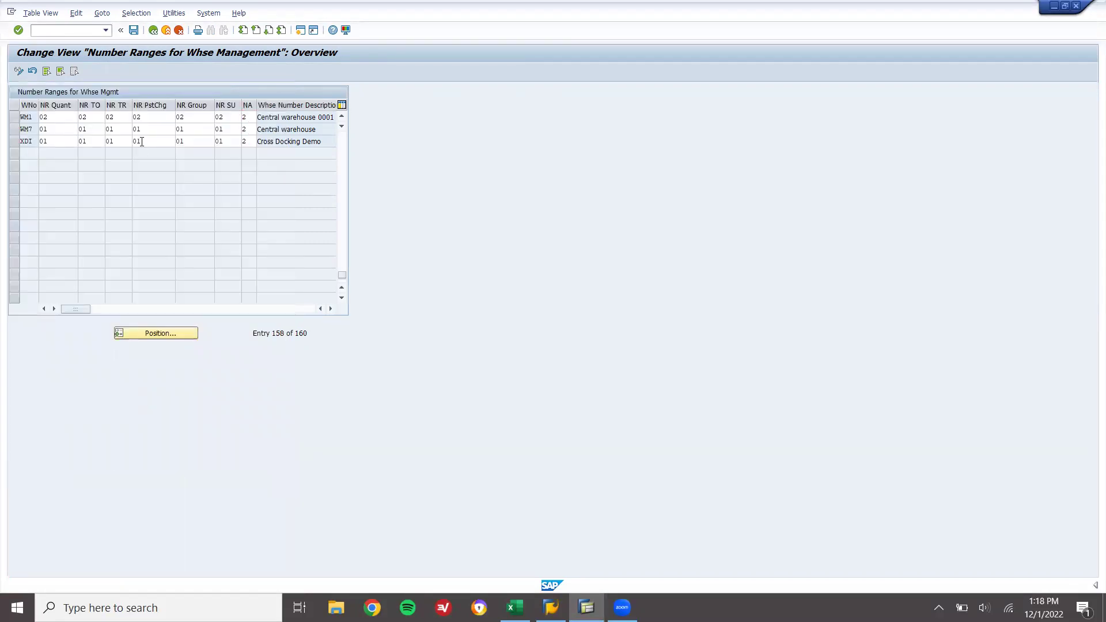
Step: Save the warehouse number range assignments and exit customizing back to SAP Easy Access
{"action": "left_click", "coordinate": [134, 31]}
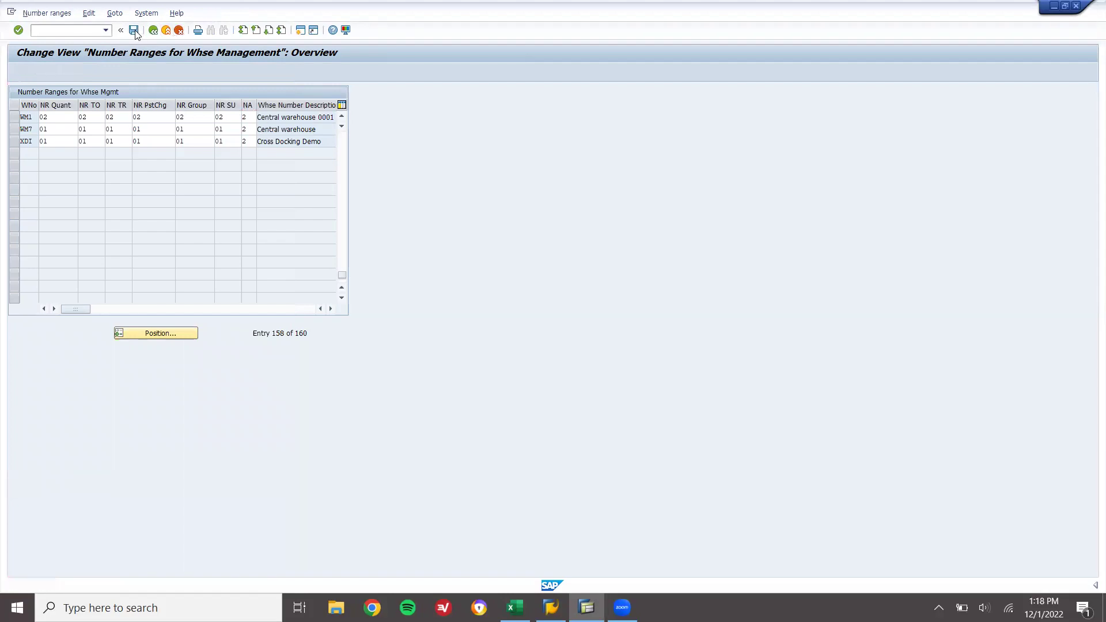
{"action": "left_click", "coordinate": [167, 194]}
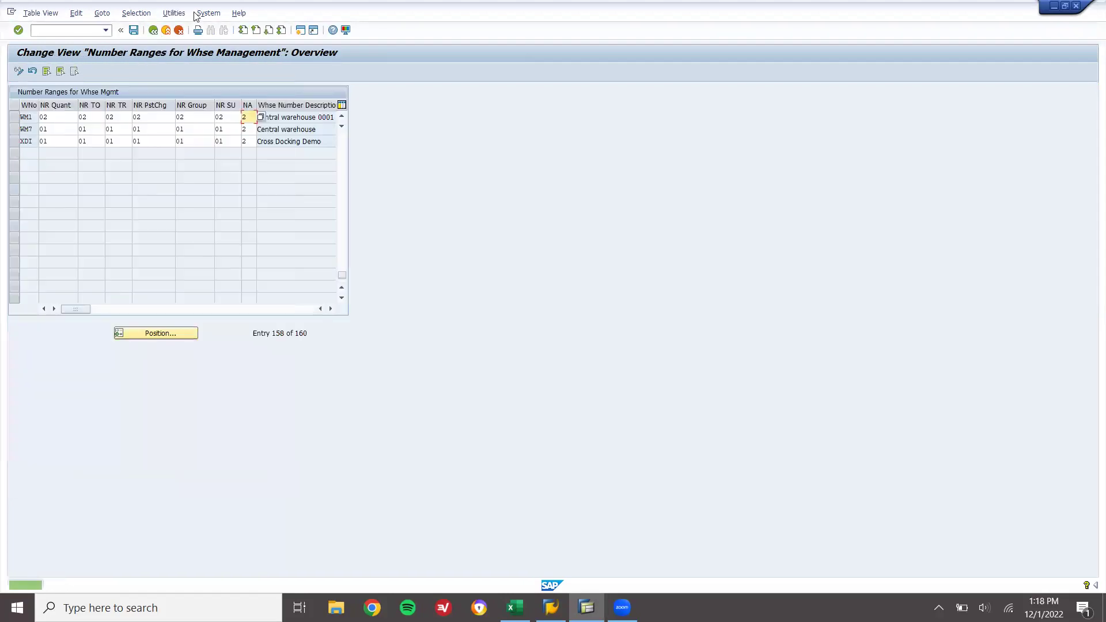
{"action": "left_click", "coordinate": [167, 31]}
{"action": "left_click", "coordinate": [167, 32]}
{"action": "left_click", "coordinate": [168, 32]}
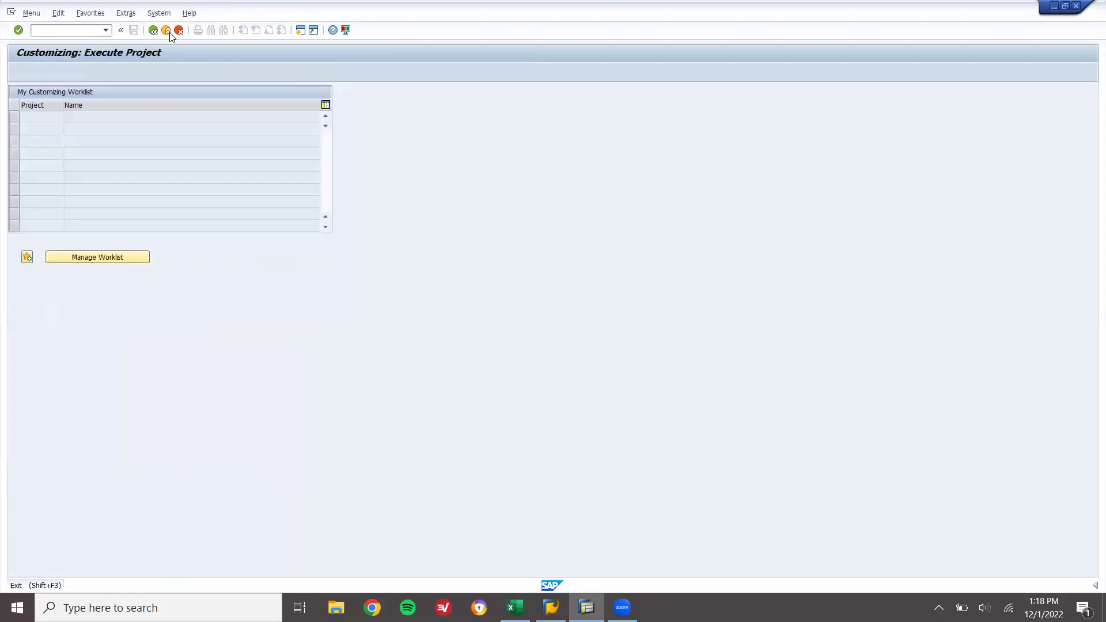
{"action": "left_click", "coordinate": [168, 32]}
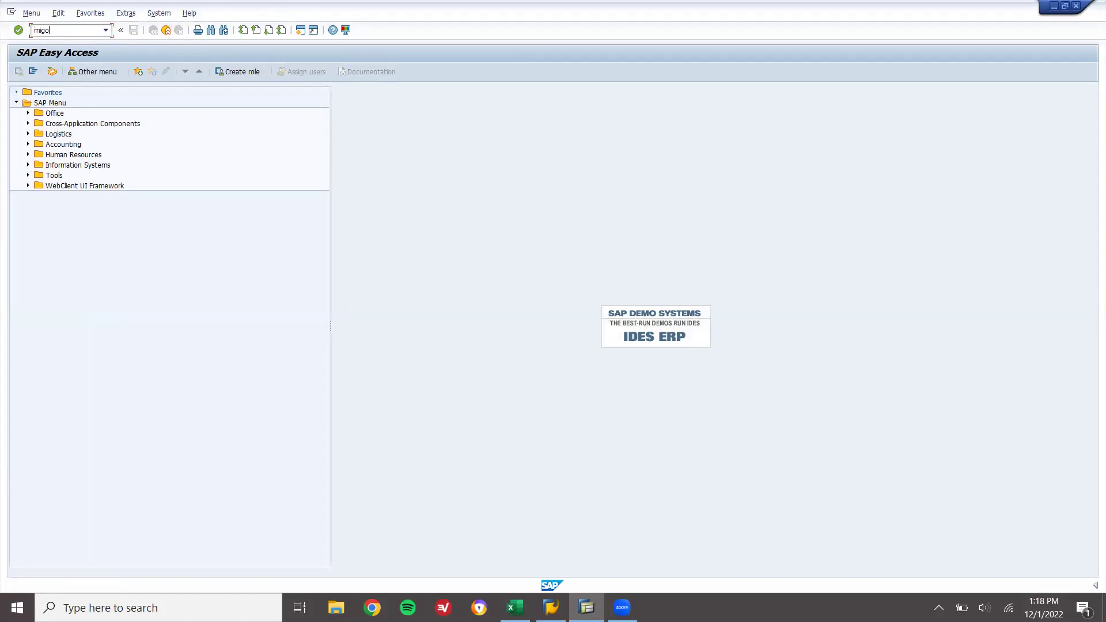
Step: Start transaction MIGO and load the most recent purchase order for material 6867 for goods receipt
{"action": "type", "text": "migo"}
{"action": "key", "text": "Return"}
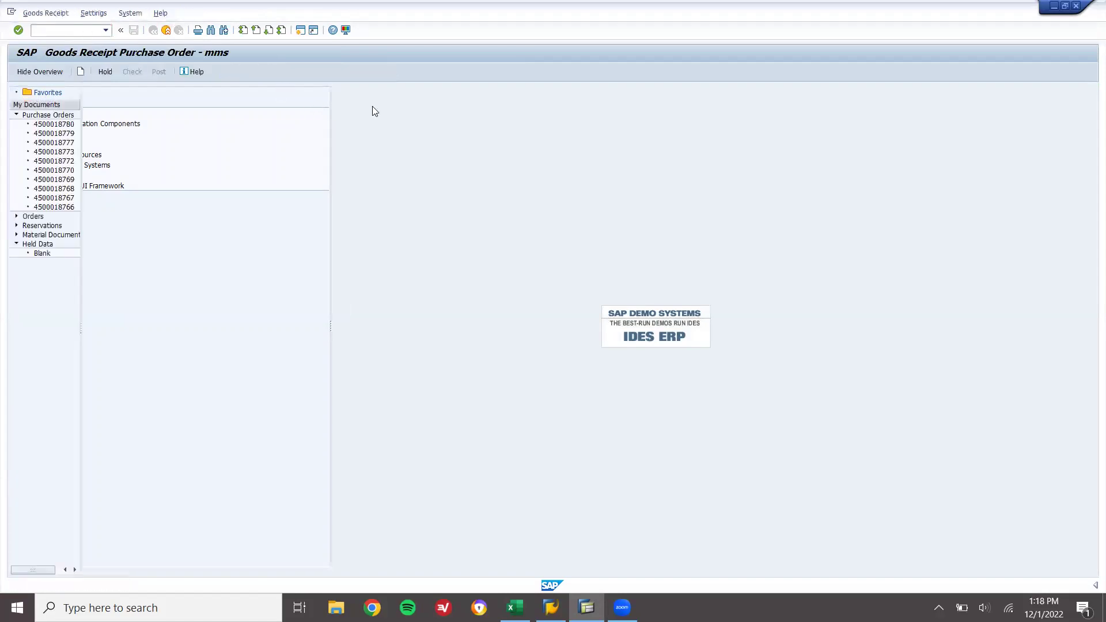
{"action": "key", "text": "BackSpace"}
{"action": "key", "text": "Down"}
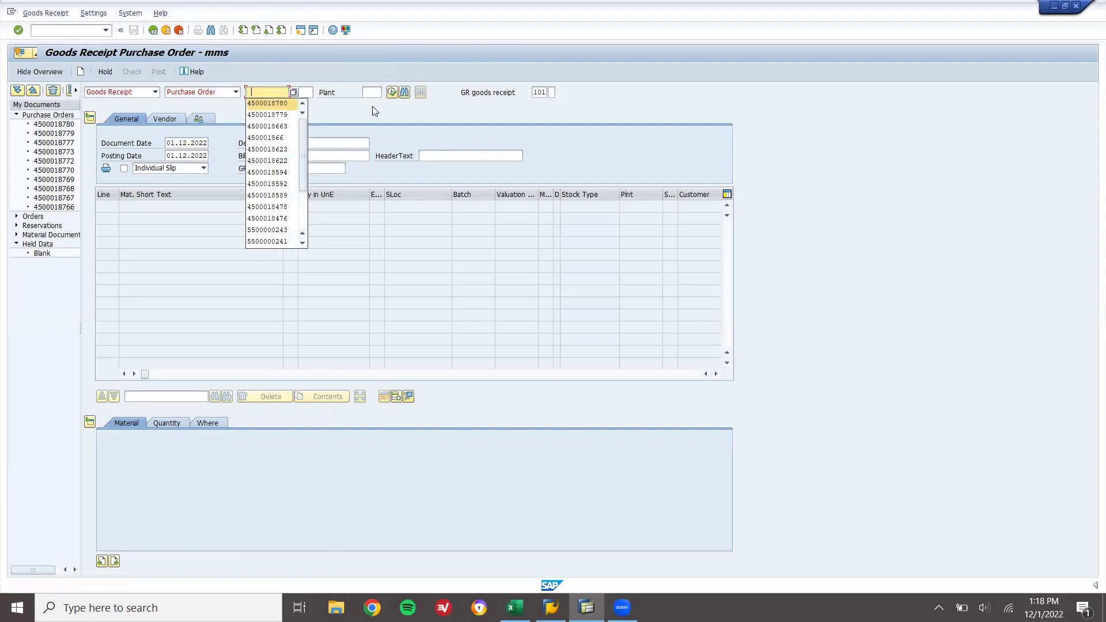
{"action": "key", "text": "Return"}
{"action": "key", "text": "Return"}
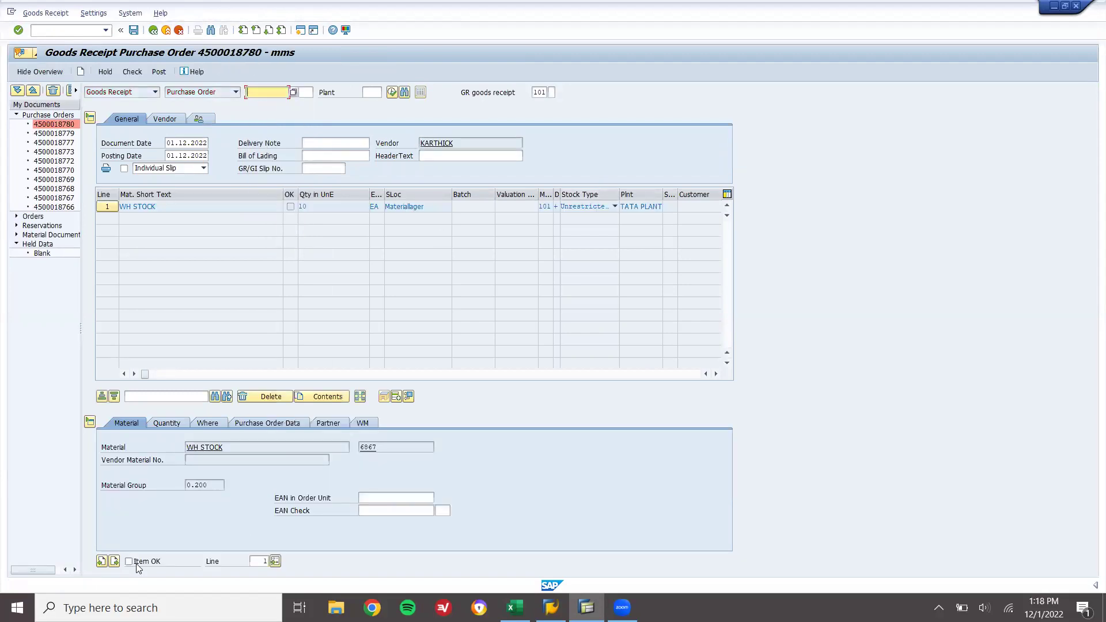
Step: Try to post the goods receipt with the WH STOCK item marked OK, and close the log
{"action": "left_click", "coordinate": [130, 563]}
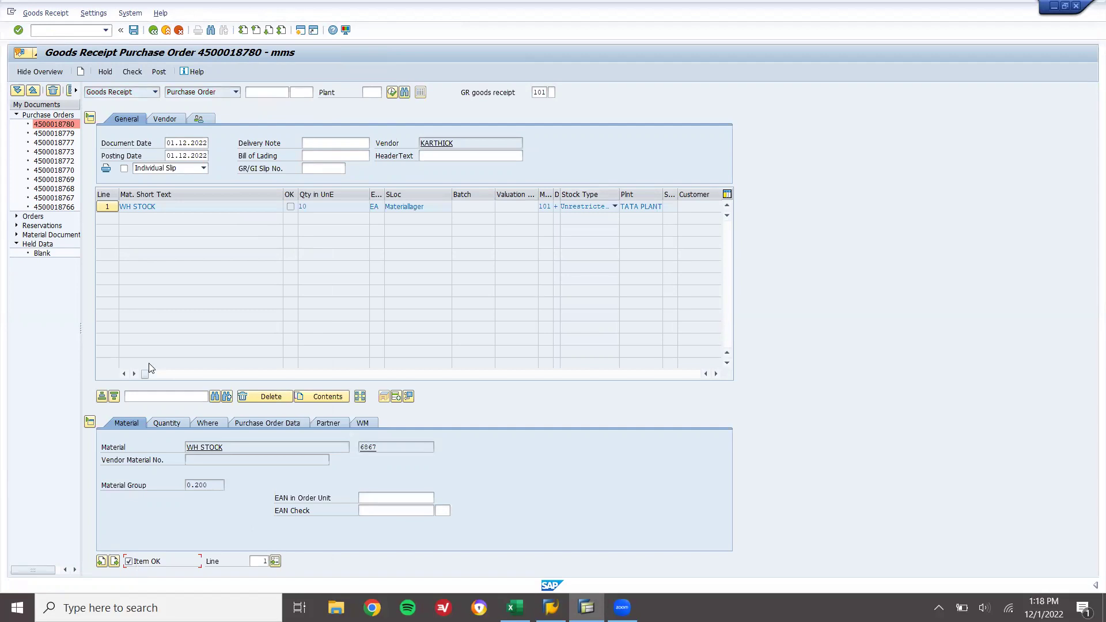
{"action": "left_click", "coordinate": [159, 72]}
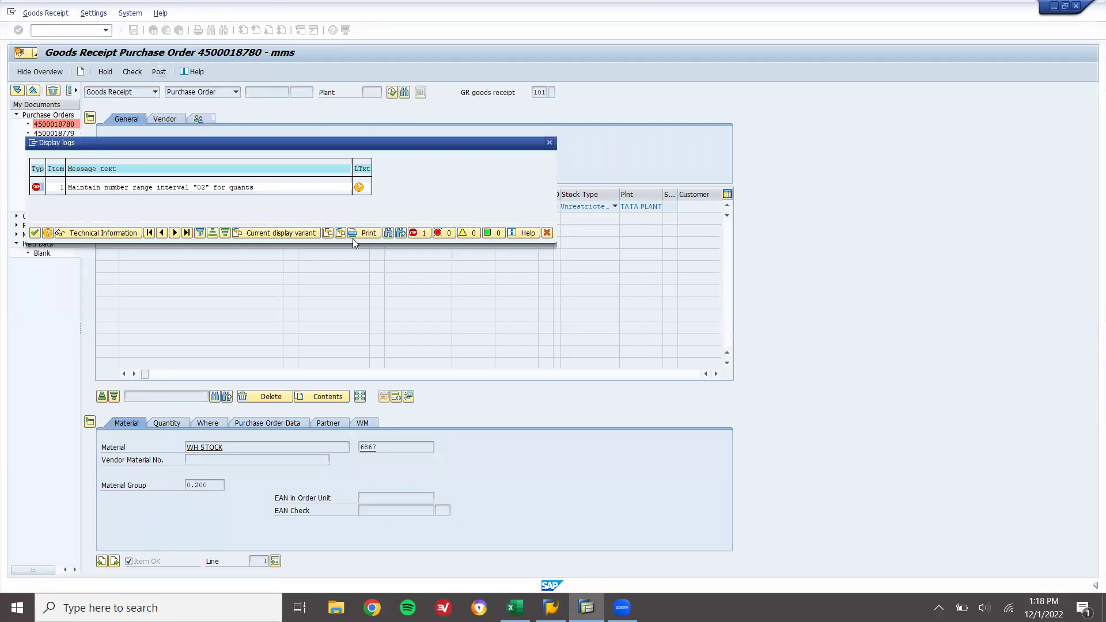
{"action": "left_click", "coordinate": [551, 233]}
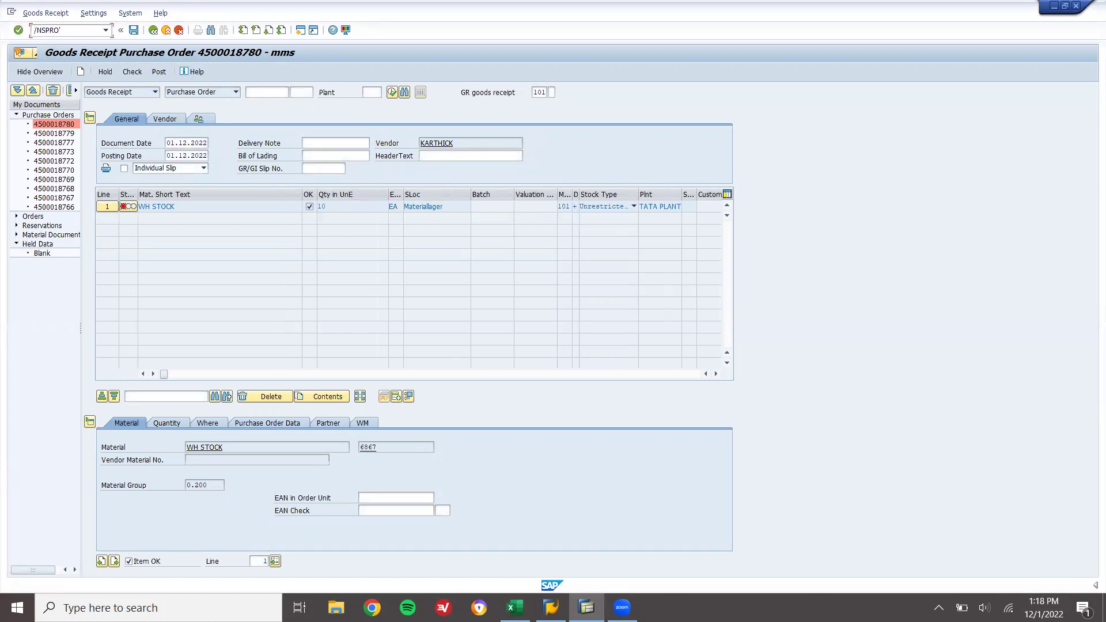
Step: Open the SPRO Reference IMG and start Define Number Ranges in the Warehouse Management master data of Logistics Execution
{"action": "key", "text": "Return"}
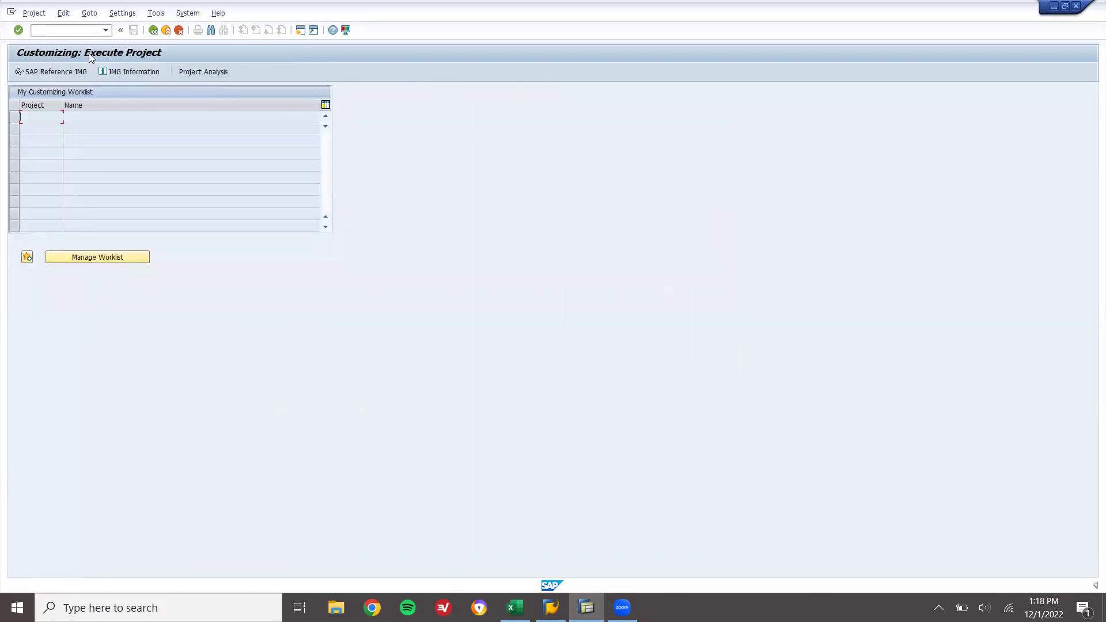
{"action": "left_click", "coordinate": [60, 73]}
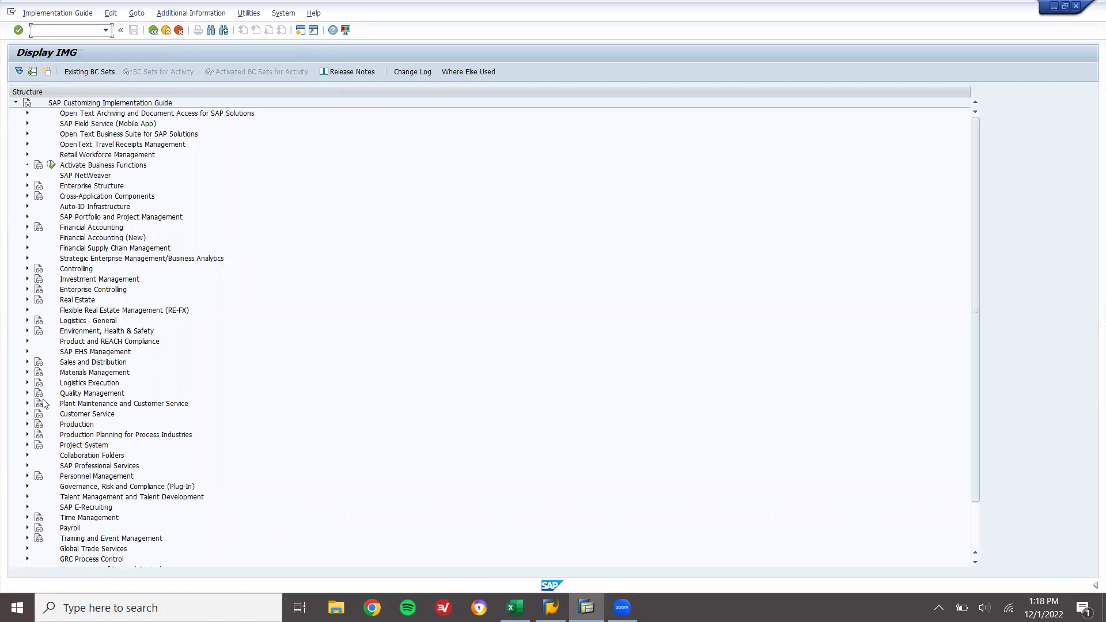
{"action": "left_click", "coordinate": [28, 383]}
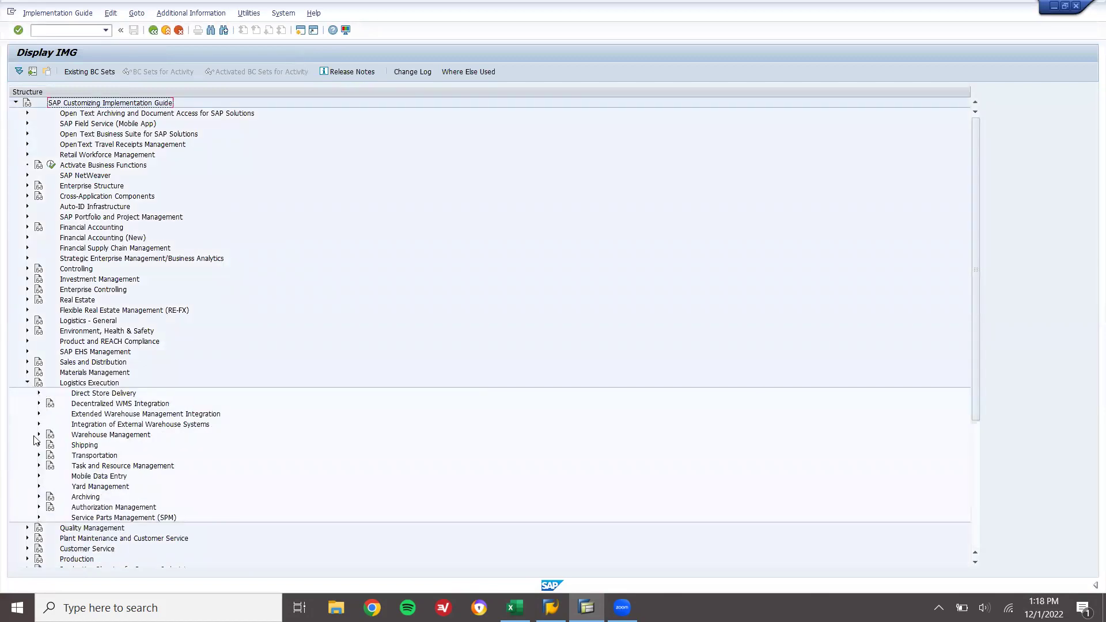
{"action": "left_click", "coordinate": [39, 435]}
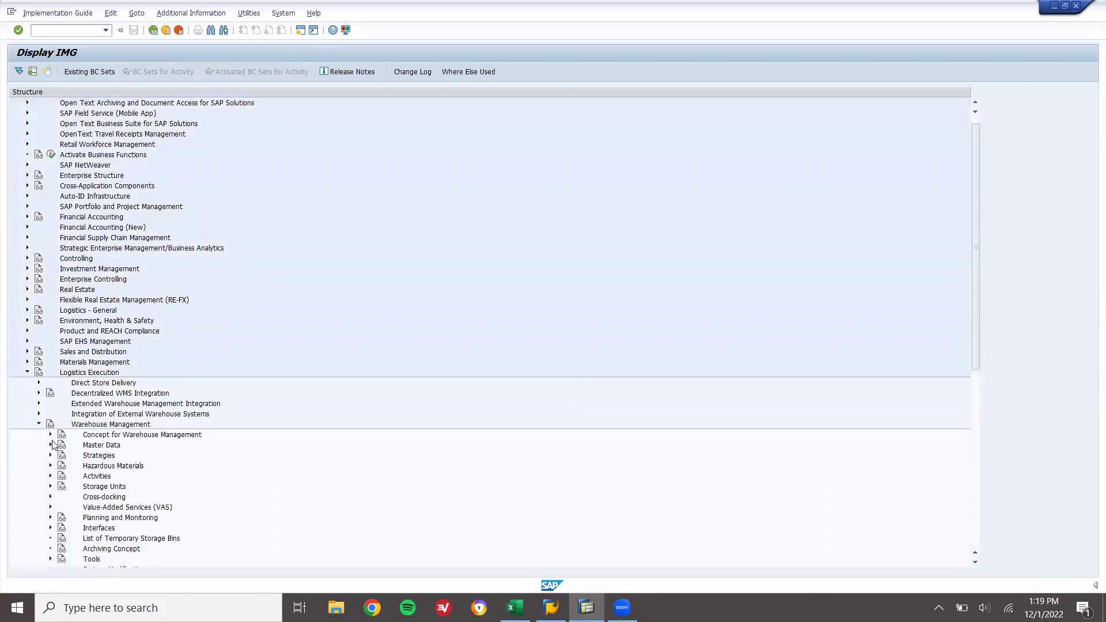
{"action": "left_click", "coordinate": [51, 445]}
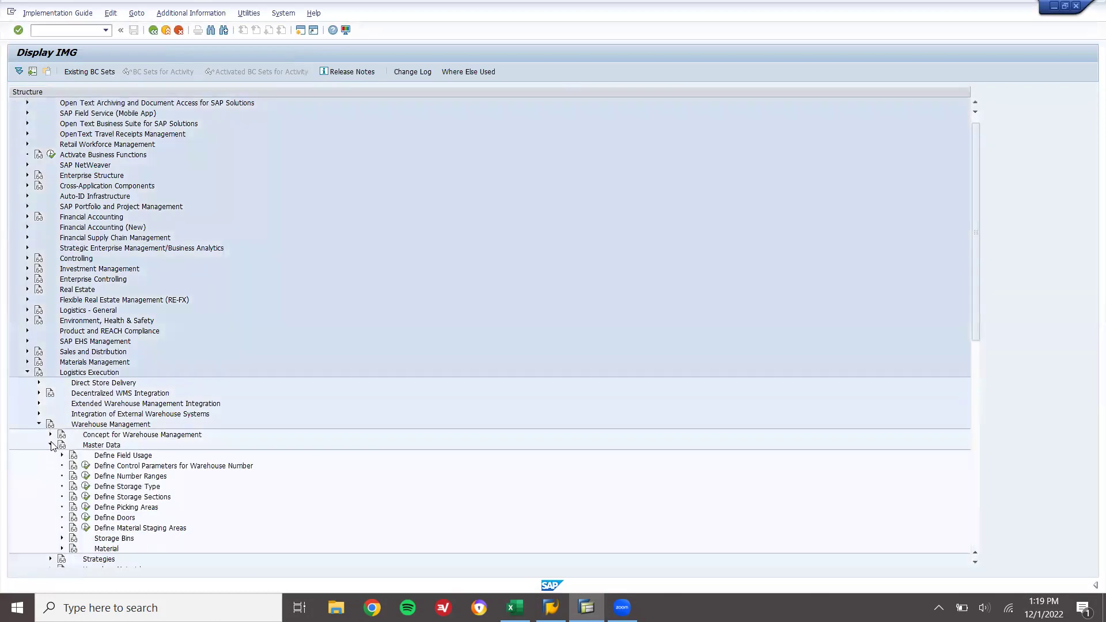
{"action": "left_click", "coordinate": [85, 477]}
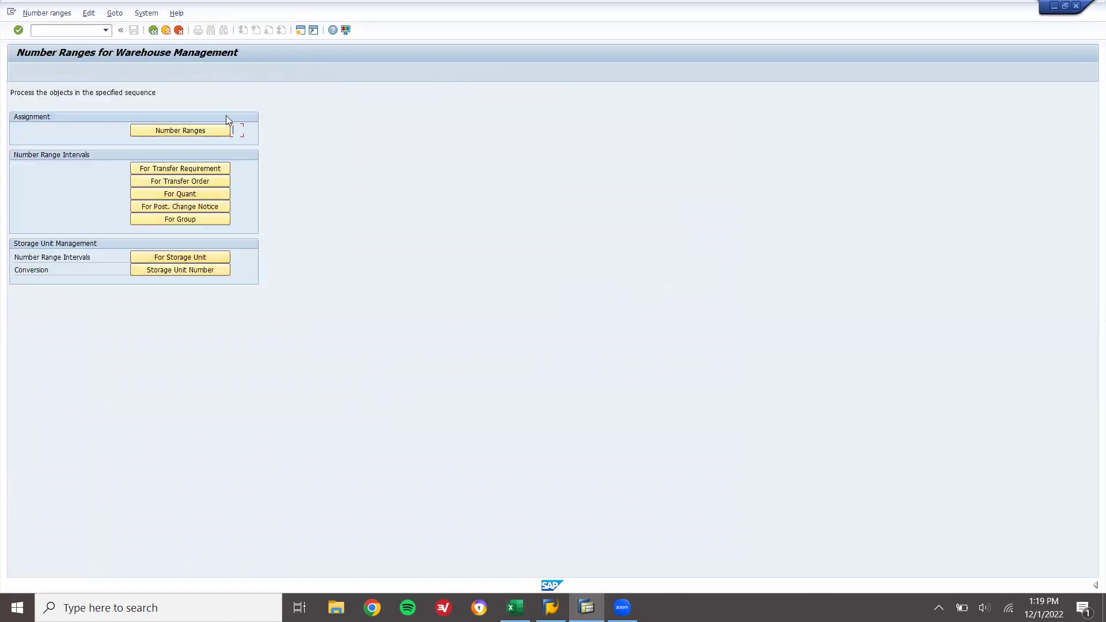
Step: Open the quant number range intervals of warehouse WM1 for editing
{"action": "left_click", "coordinate": [189, 194]}
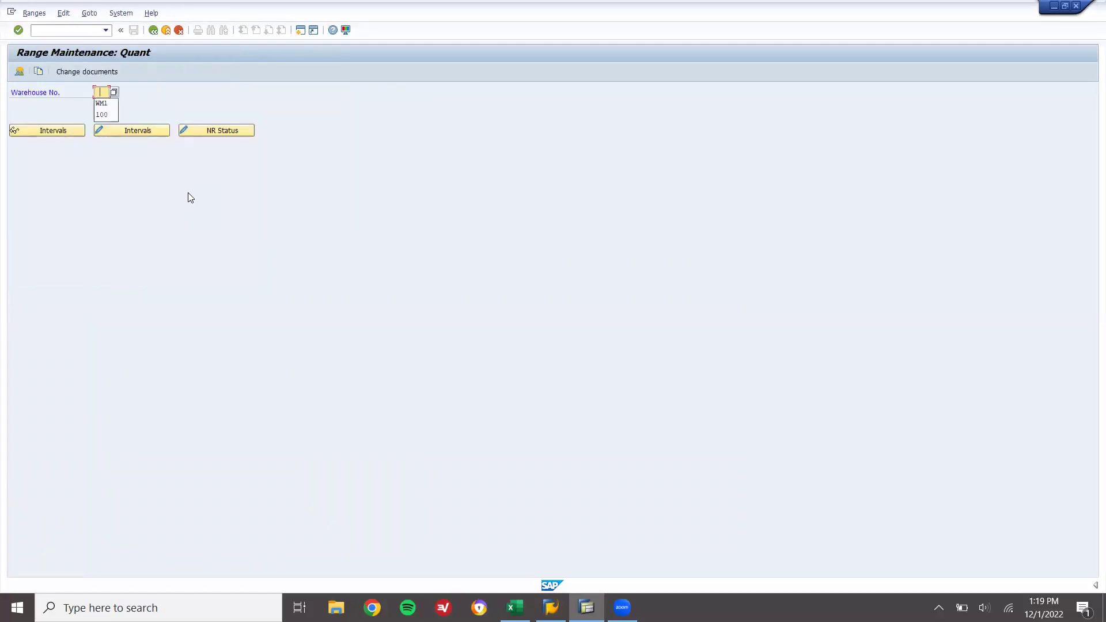
{"action": "key", "text": "Down"}
{"action": "key", "text": "Return"}
{"action": "left_click", "coordinate": [131, 130]}
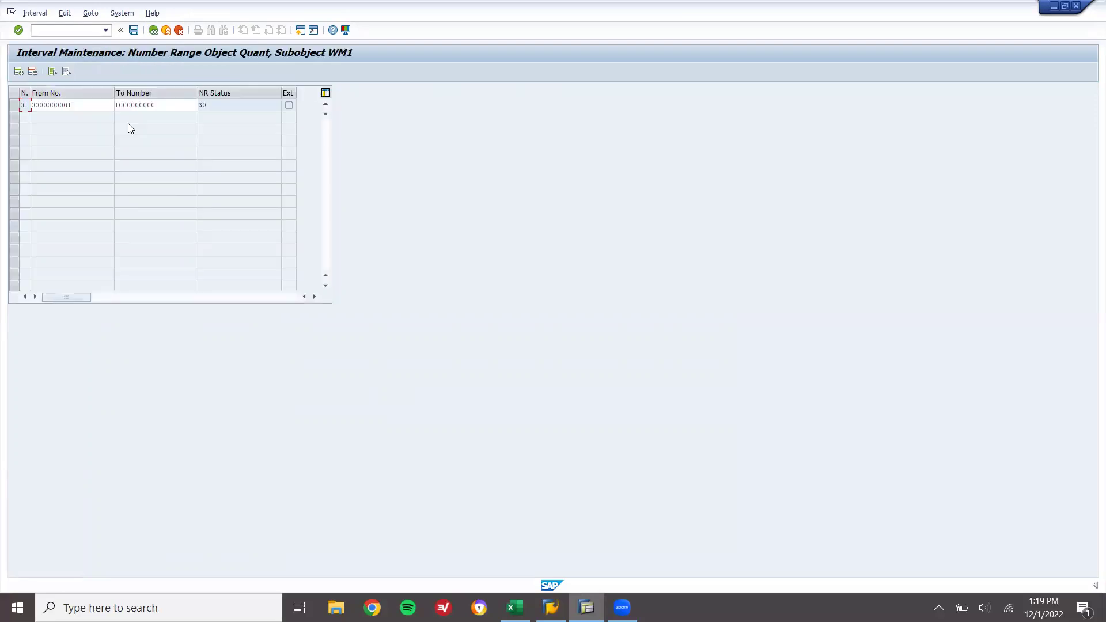
{"action": "left_click", "coordinate": [19, 71]}
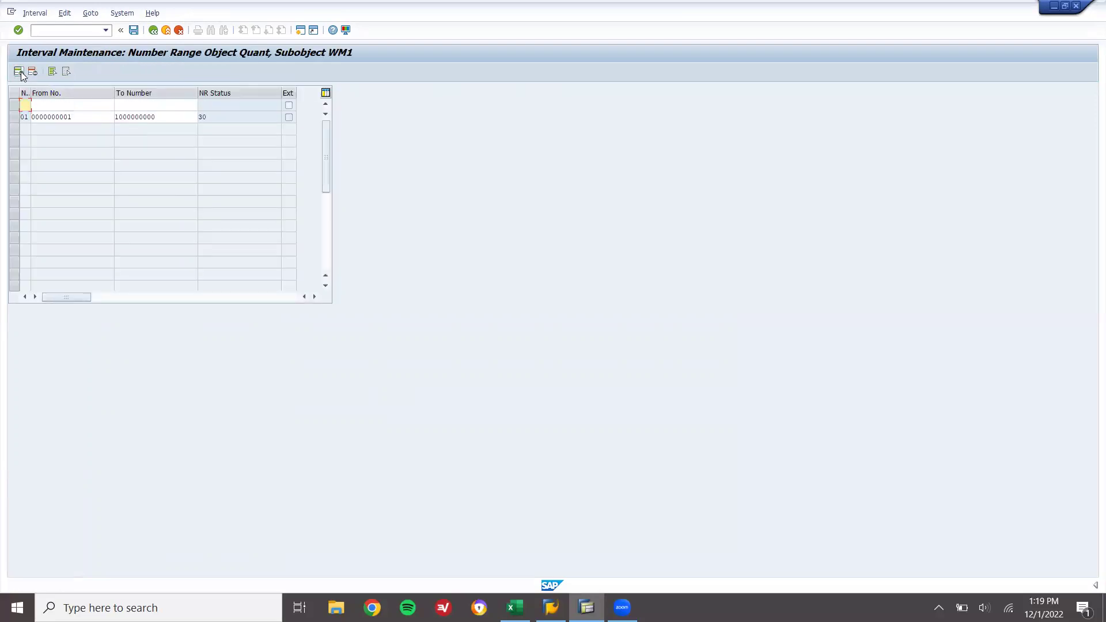
{"action": "type", "text": "02"}
{"action": "key", "text": "Tab"}
{"action": "key", "text": "Down"}
{"action": "key", "text": "Return"}
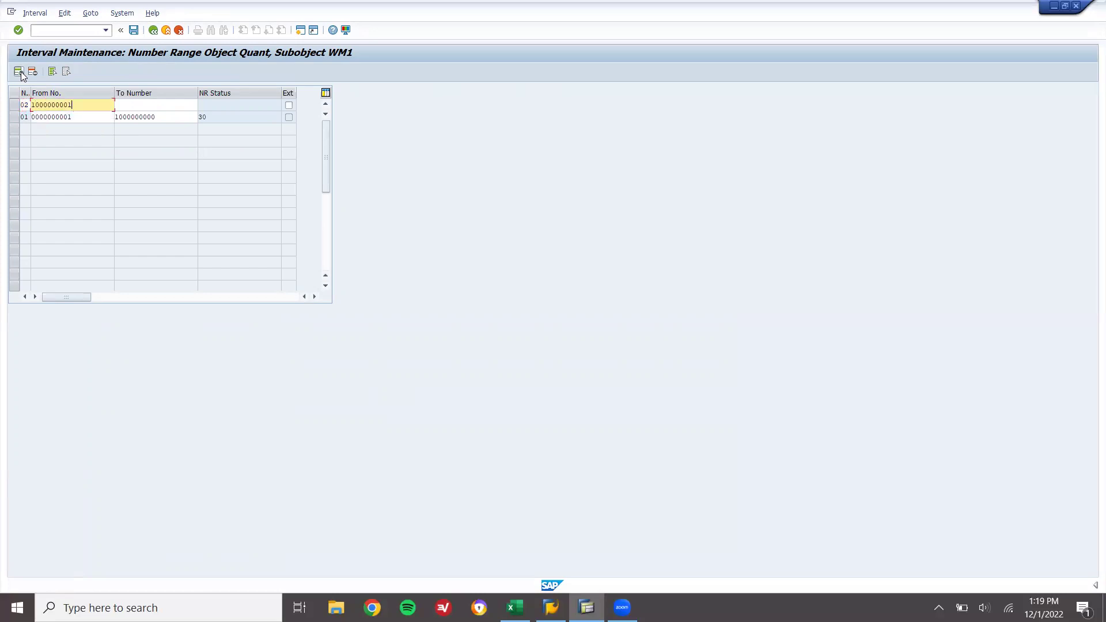
{"action": "key", "text": "Tab"}
{"action": "key", "text": "Down"}
{"action": "key", "text": "Return"}
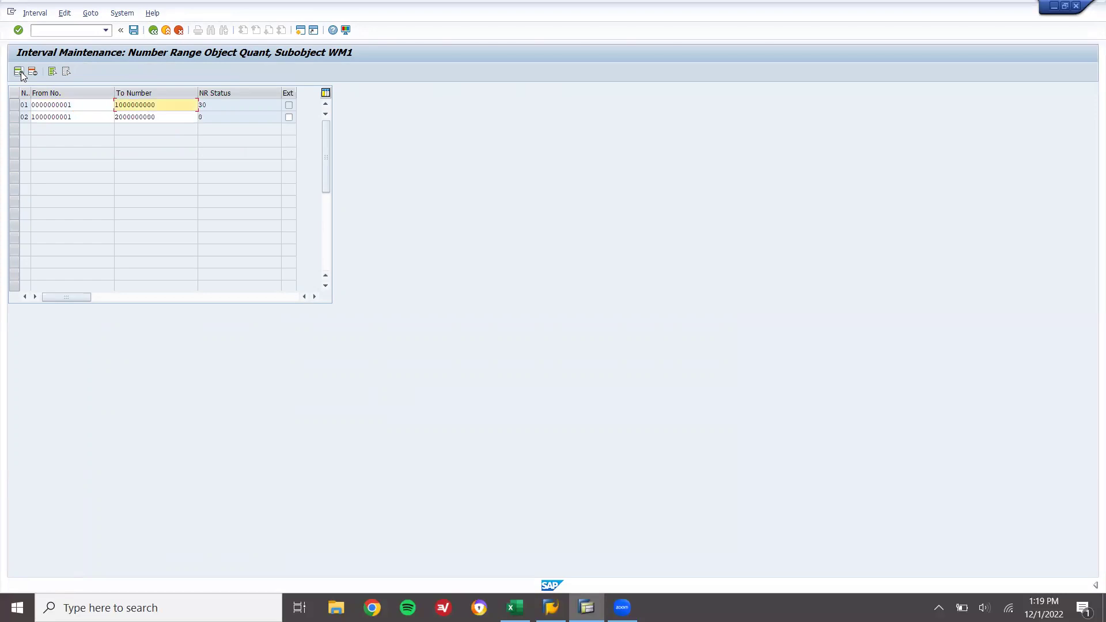
Step: Save the quant interval changes and exit customizing back to SAP Easy Access
{"action": "key", "text": "ctrl+s"}
{"action": "key", "text": "Return"}
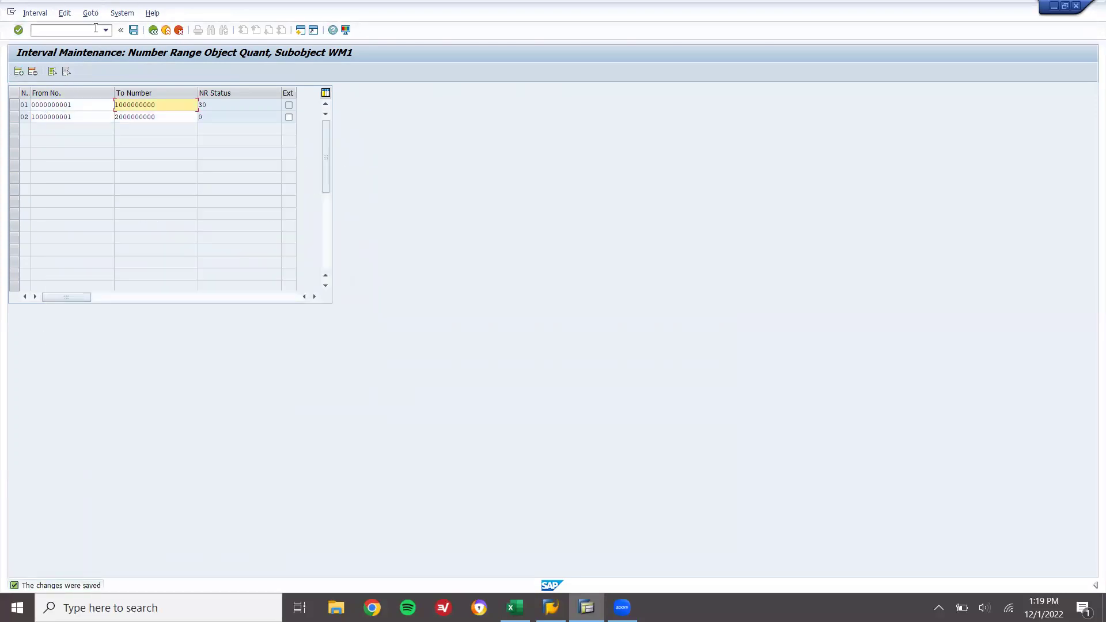
{"action": "key", "text": "F3"}
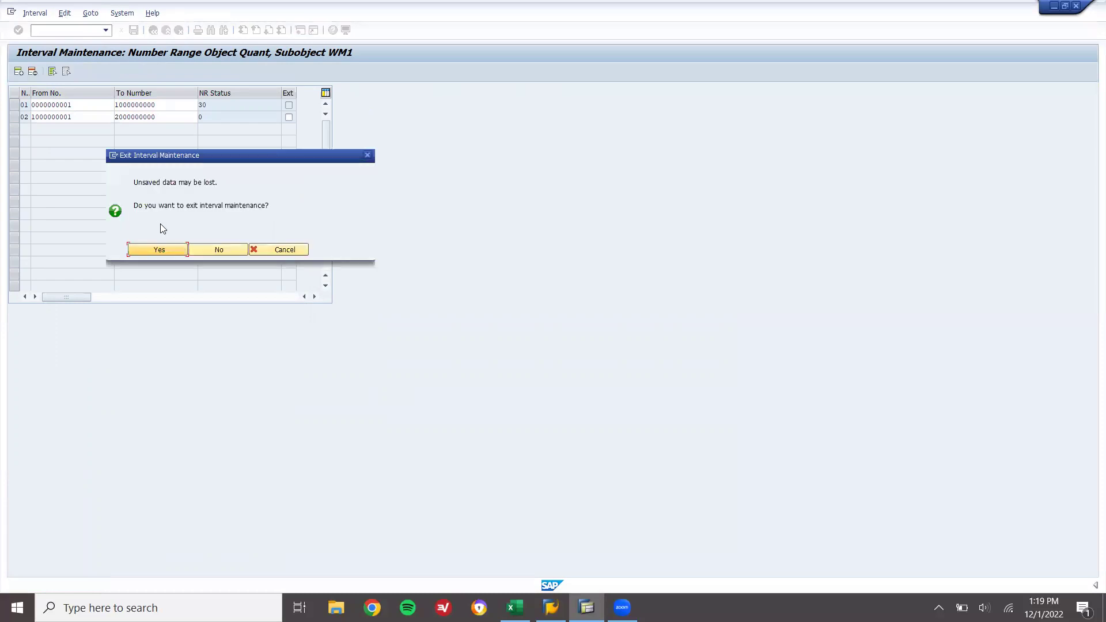
{"action": "left_click", "coordinate": [159, 256]}
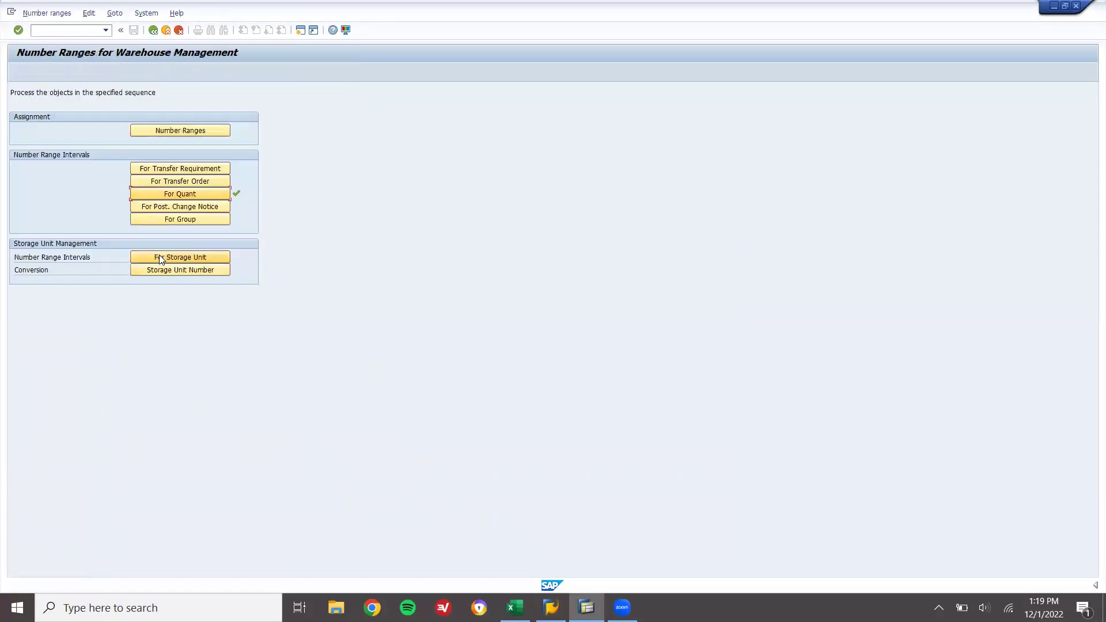
{"action": "key", "text": "F3"}
{"action": "key", "text": "F3"}
{"action": "key", "text": "F3"}
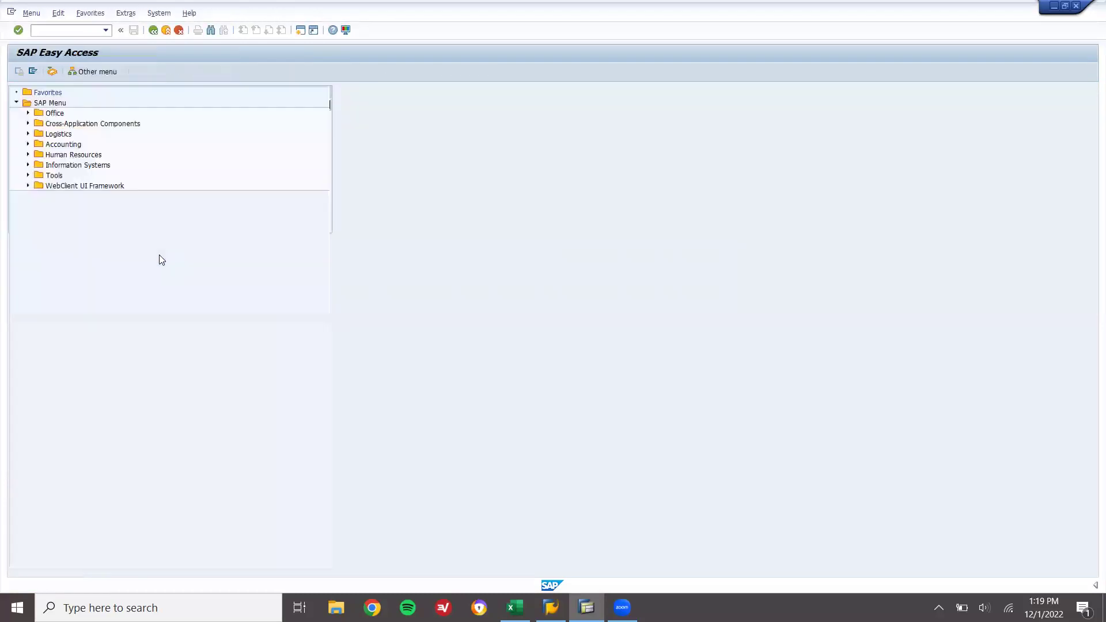
Step: In transaction MIGO, load the most recent purchase order for material 6867 and post its goods receipt with the item marked OK
{"action": "left_click", "coordinate": [83, 33]}
{"action": "type", "text": "MIGO"}
{"action": "key", "text": "Return"}
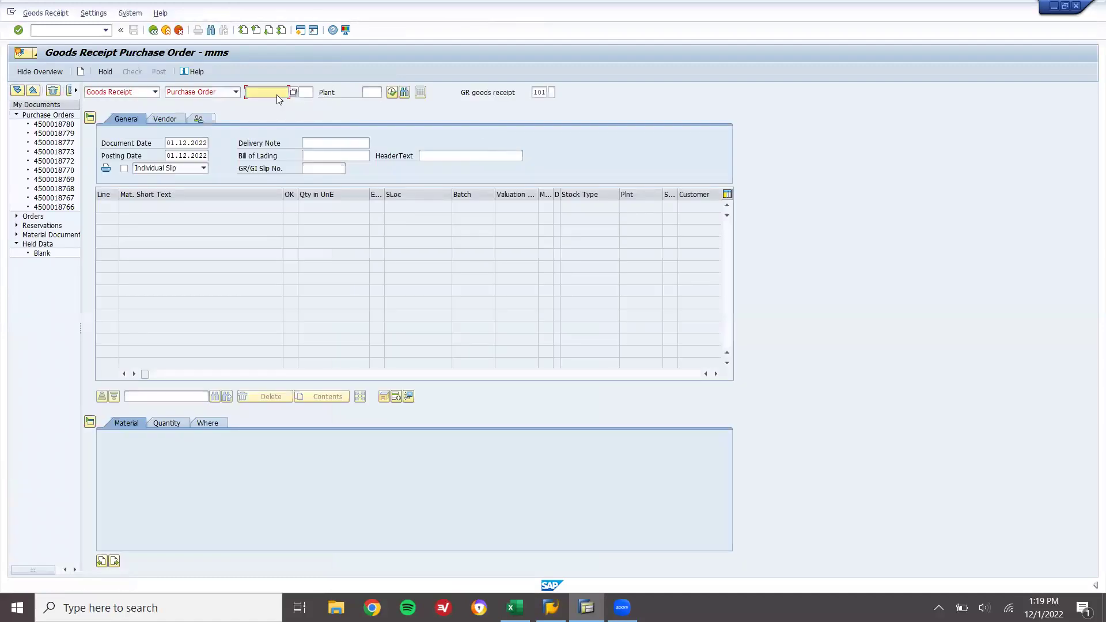
{"action": "left_click", "coordinate": [274, 91]}
{"action": "left_click", "coordinate": [271, 104]}
{"action": "key", "text": "Return"}
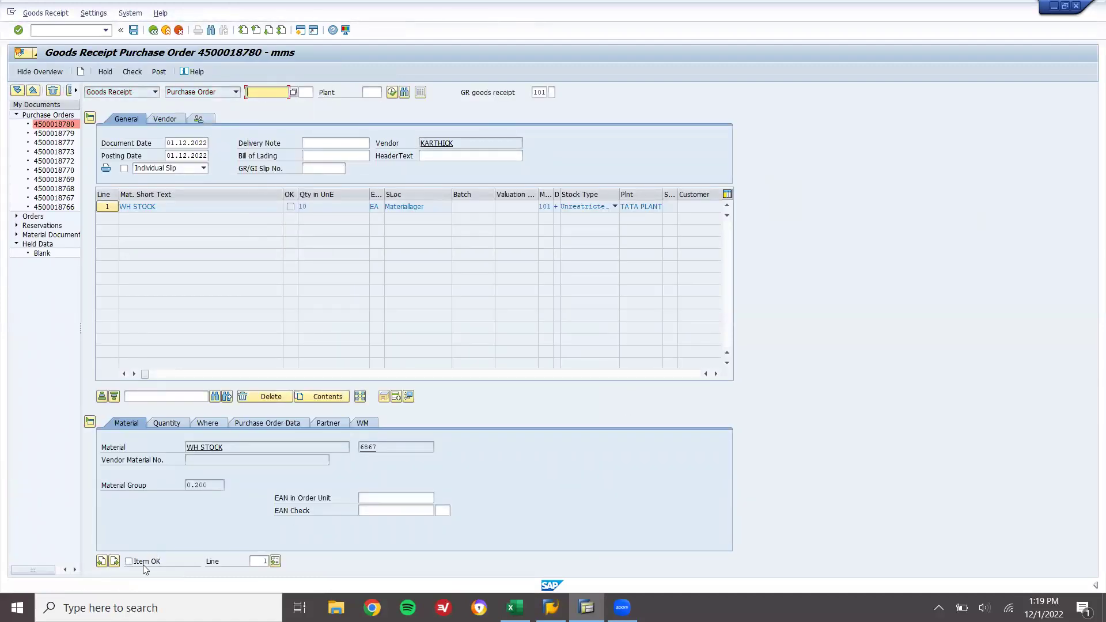
{"action": "left_click", "coordinate": [143, 565]}
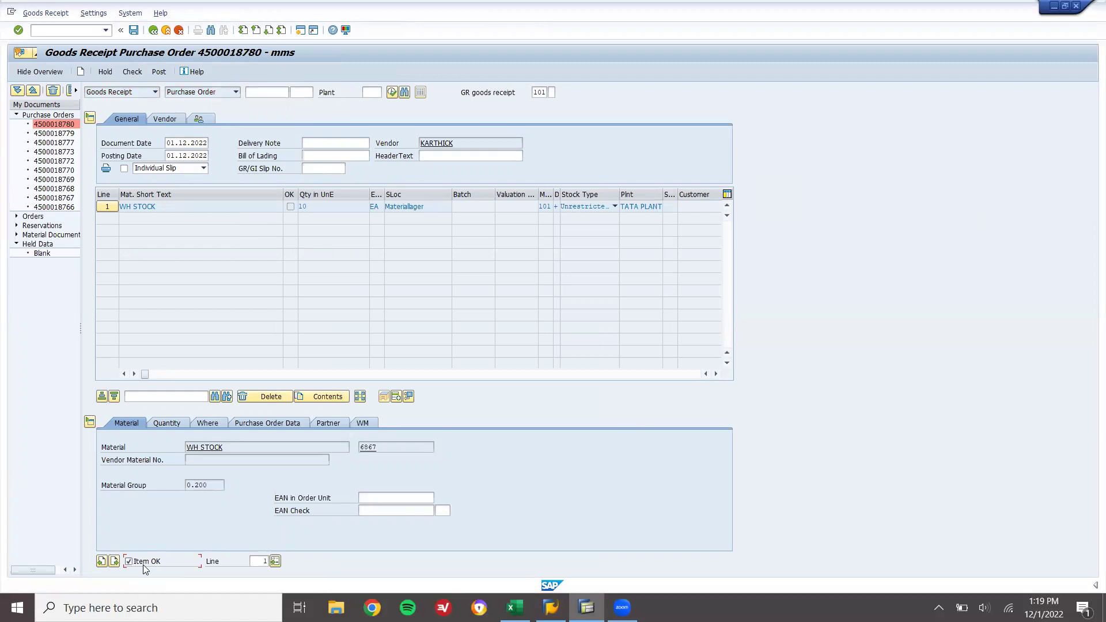
{"action": "left_click", "coordinate": [154, 73]}
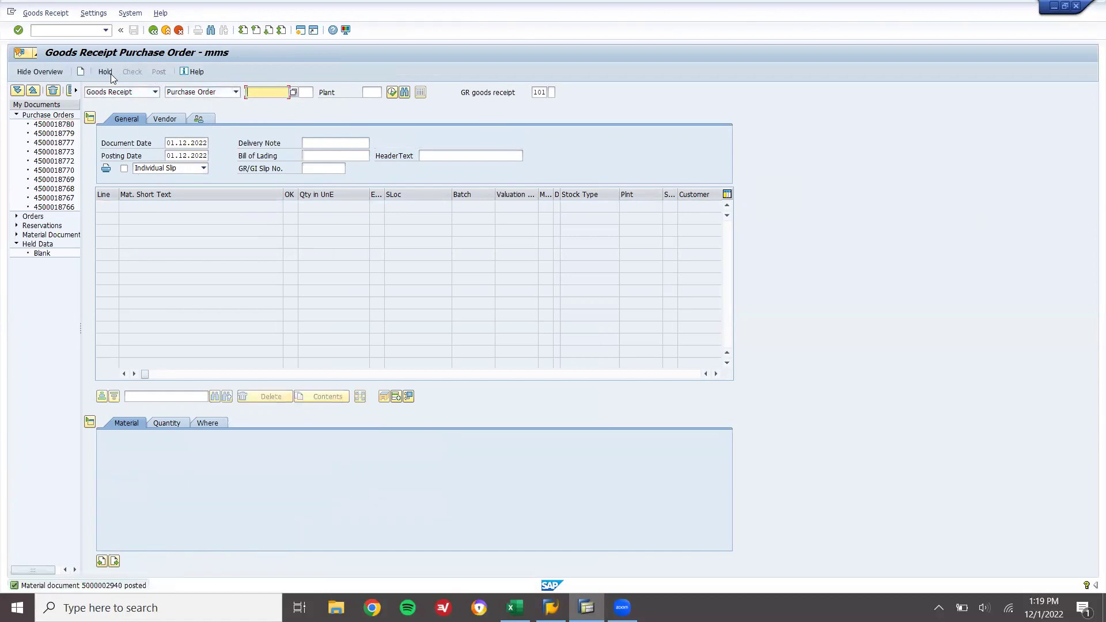
Step: Display the posted material document in MIGO and view its item's warehouse management details
{"action": "left_click", "coordinate": [109, 92]}
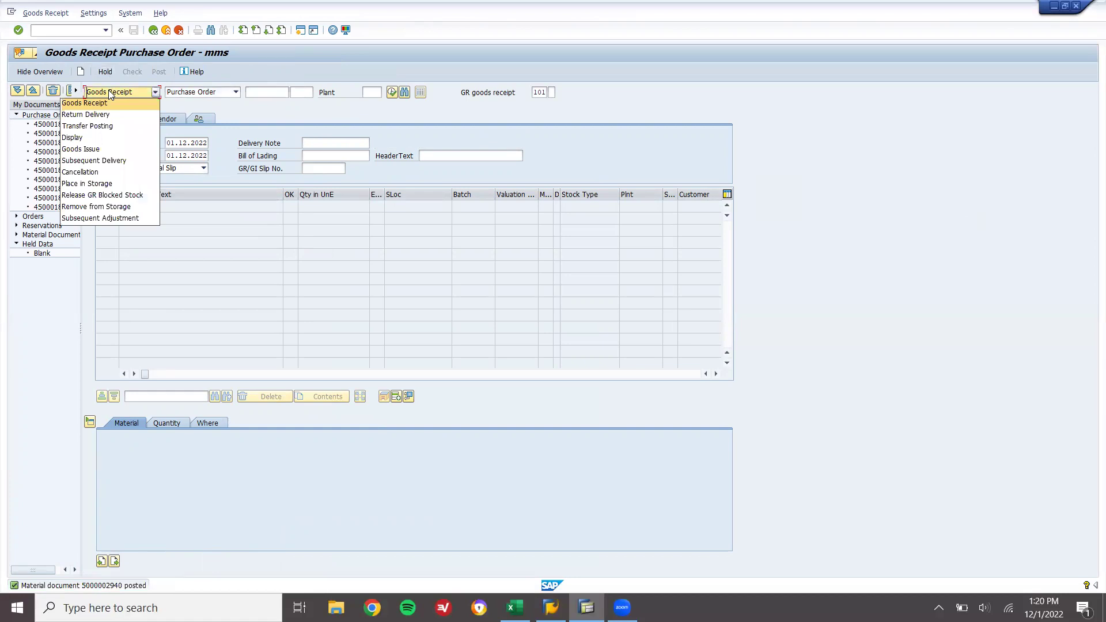
{"action": "left_click", "coordinate": [107, 138]}
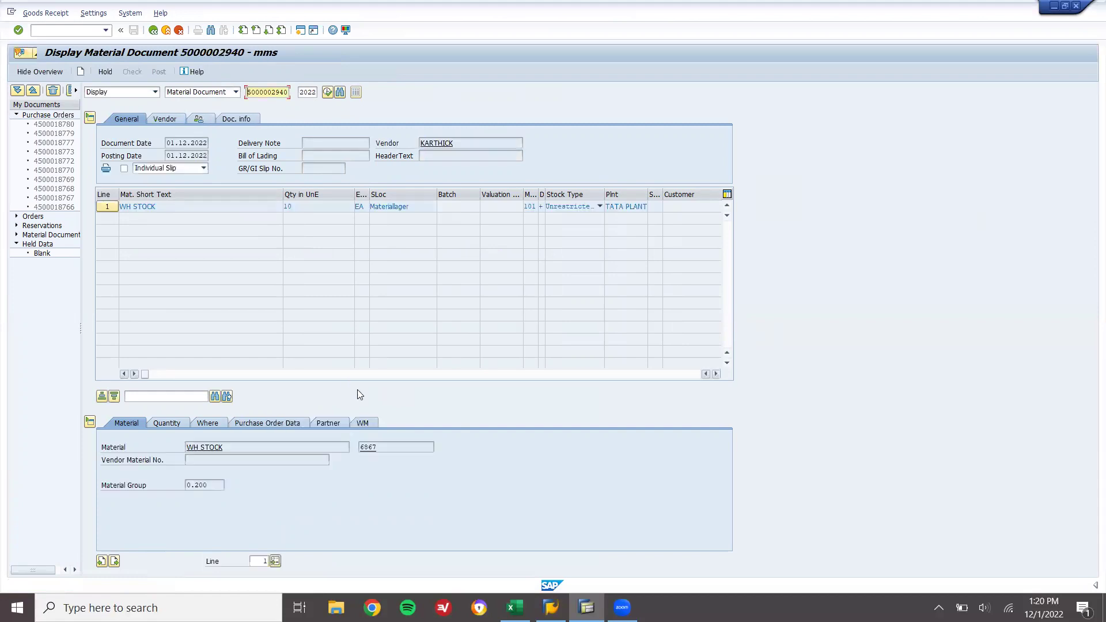
{"action": "left_click", "coordinate": [369, 424]}
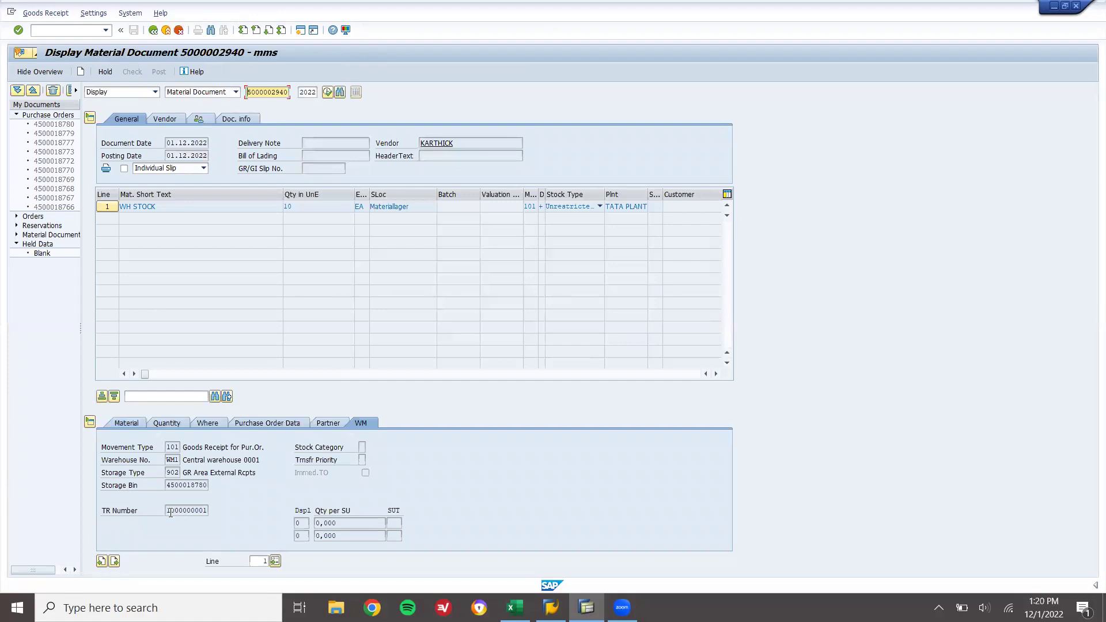
Step: Copy the item's transfer requirement number into a new Notepad note and return to the material document
{"action": "left_click_drag", "start_coordinate": [168, 513], "coordinate": [217, 504]}
{"action": "key", "text": "ctrl+c"}
{"action": "key", "text": "super+r"}
{"action": "key", "text": "Down"}
{"action": "key", "text": "Escape"}
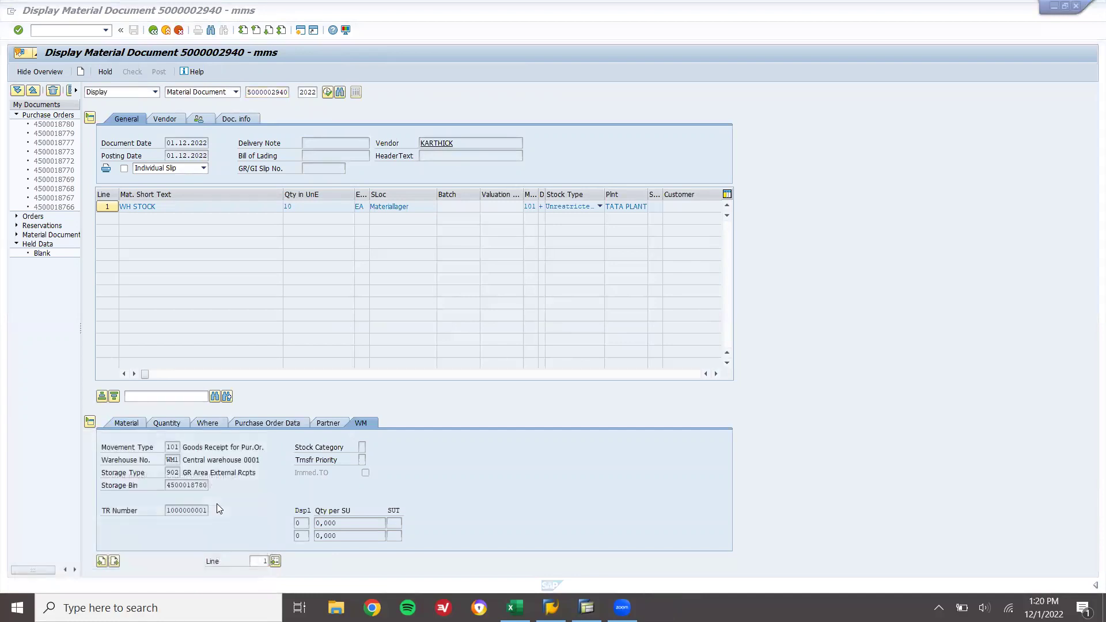
{"action": "key", "text": "ctrl+v"}
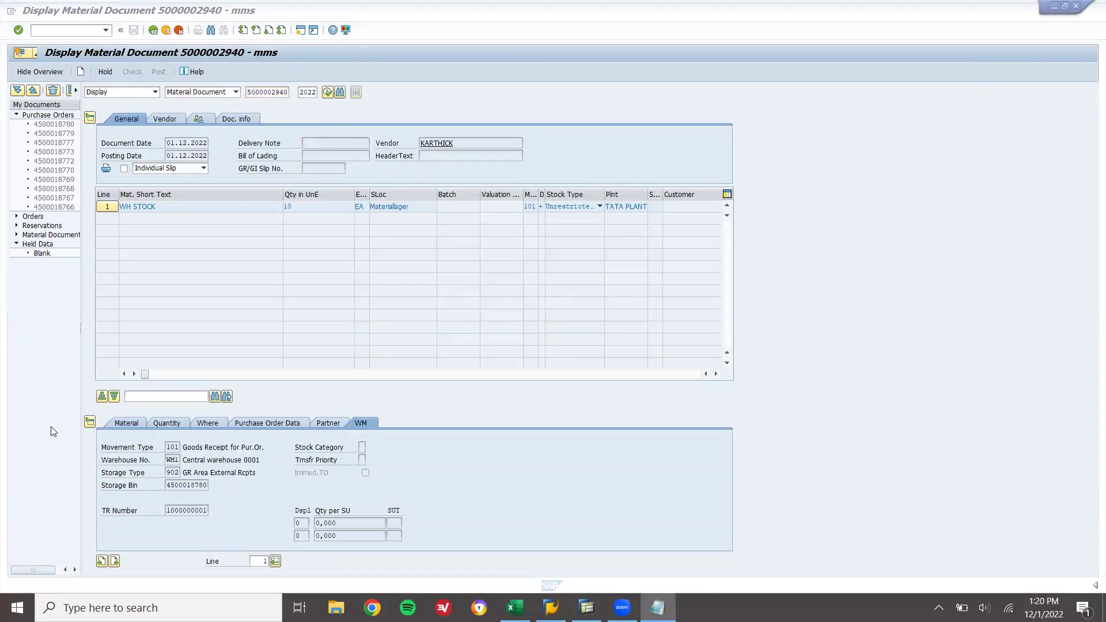
{"action": "left_click", "coordinate": [50, 431]}
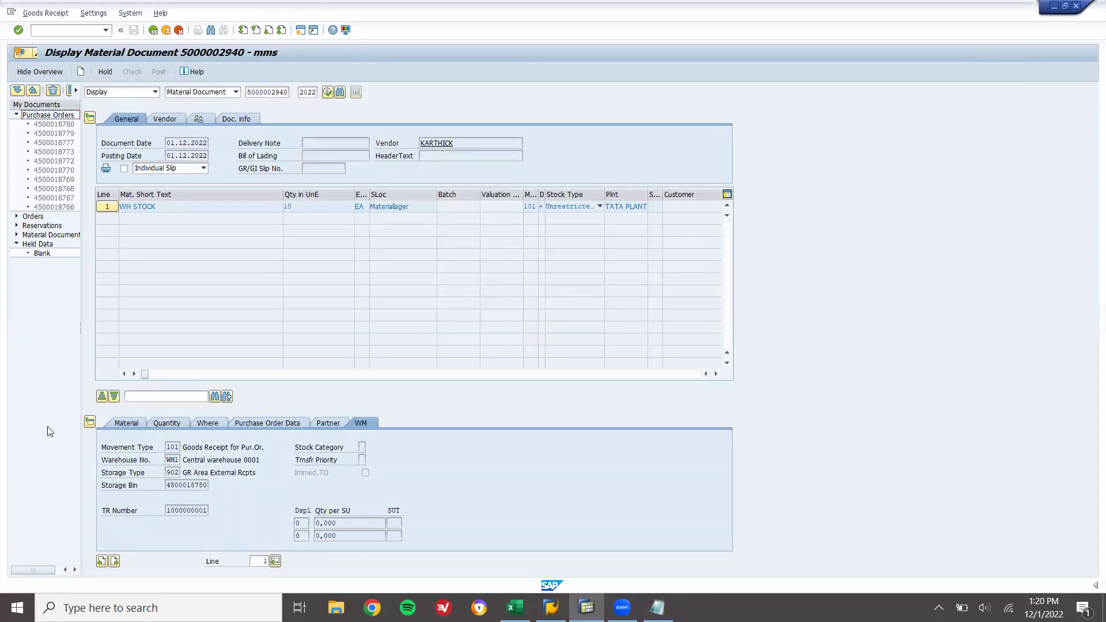
Step: Start transaction LT04 and prepare the putaway transfer order for warehouse WM1 from the copied transfer requirement number
{"action": "left_click", "coordinate": [167, 30]}
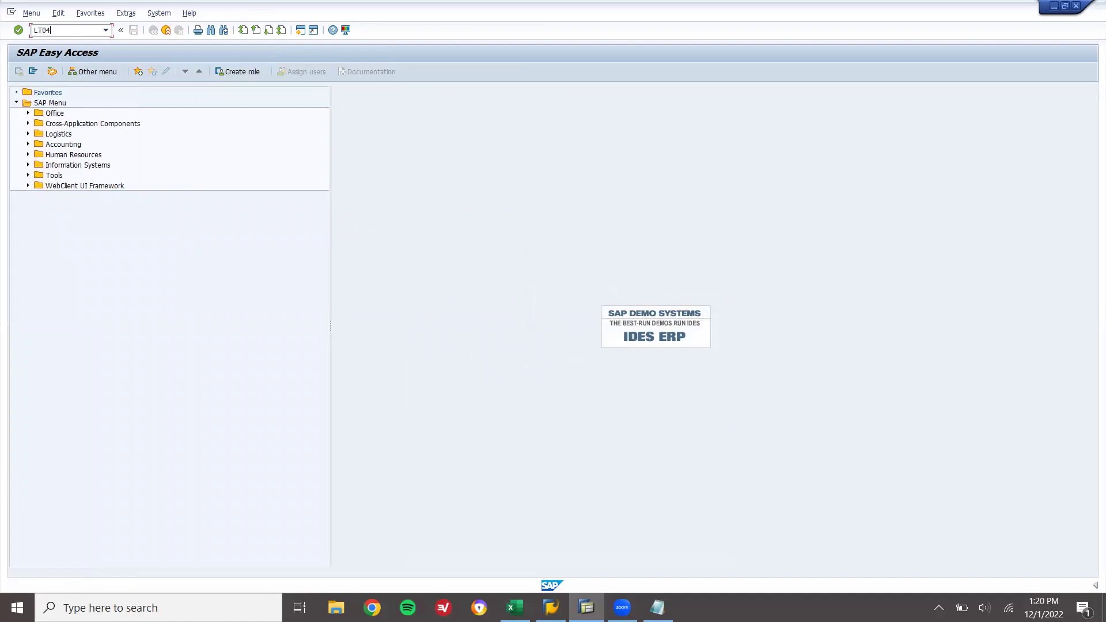
{"action": "key", "text": "Return"}
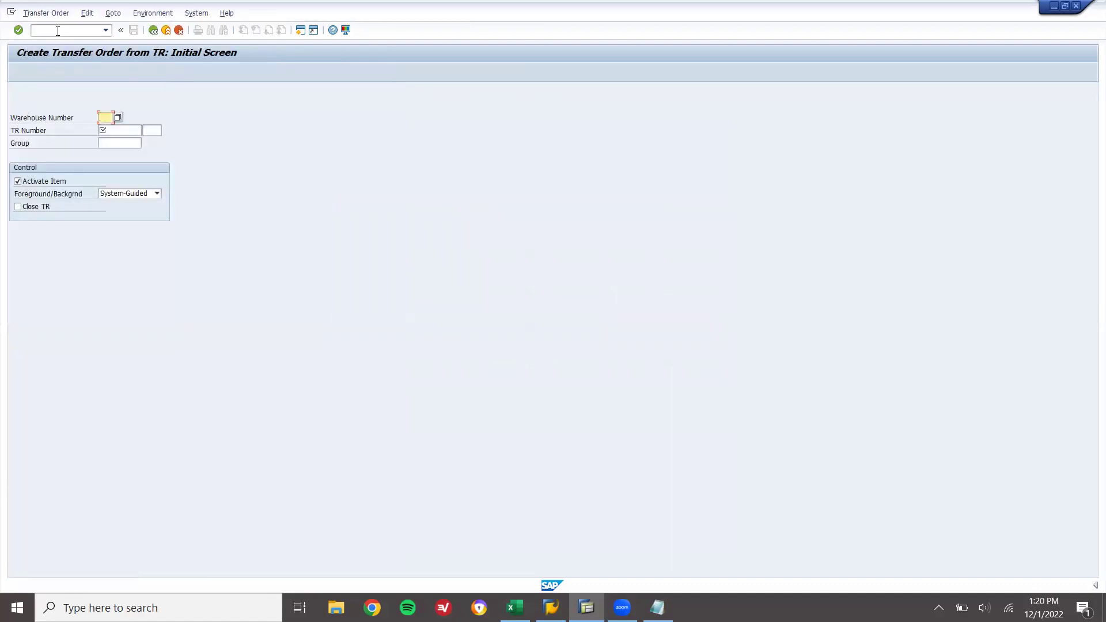
{"action": "type", "text": "WM1"}
{"action": "key", "text": "Tab"}
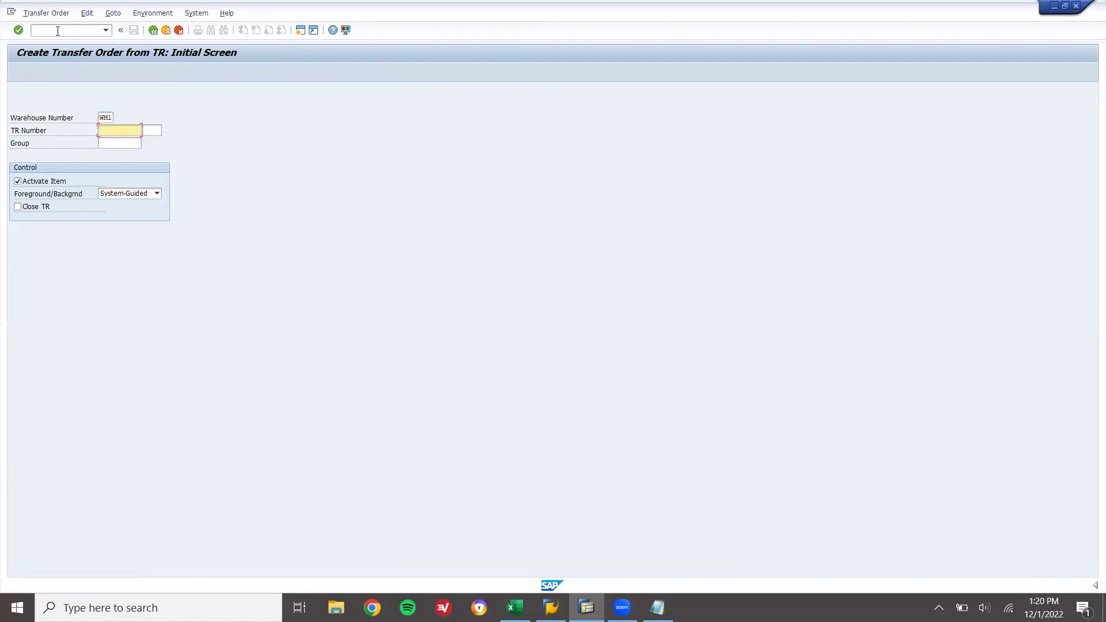
{"action": "key", "text": "ctrl+v"}
{"action": "key", "text": "Return"}
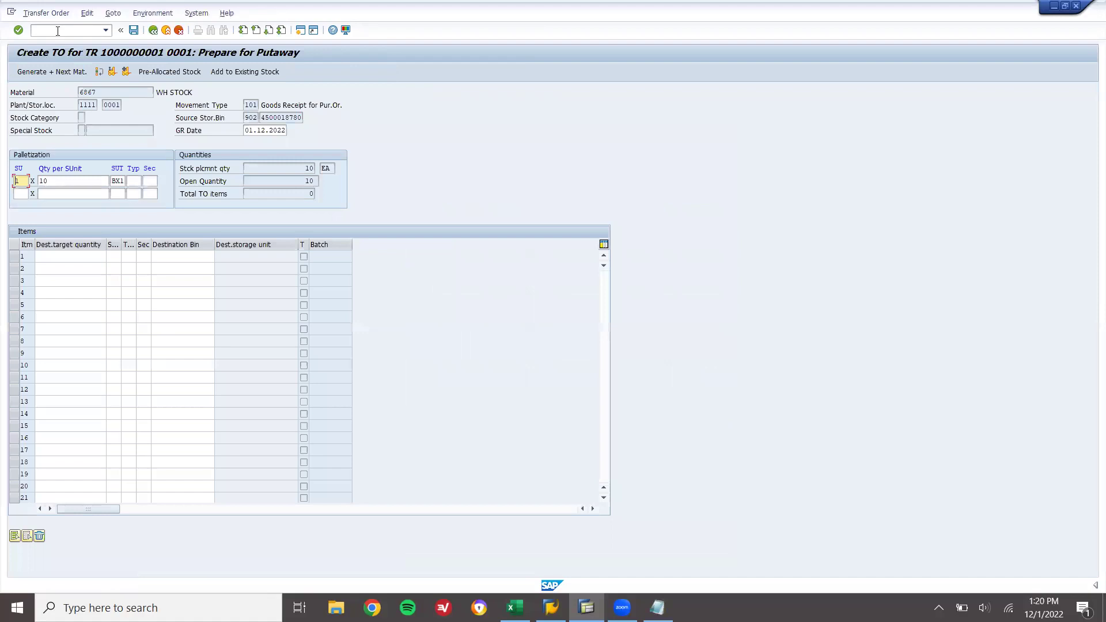
Step: Try to save the putaway transfer order, exit the transaction, and open the customizing project screen
{"action": "left_click", "coordinate": [134, 31]}
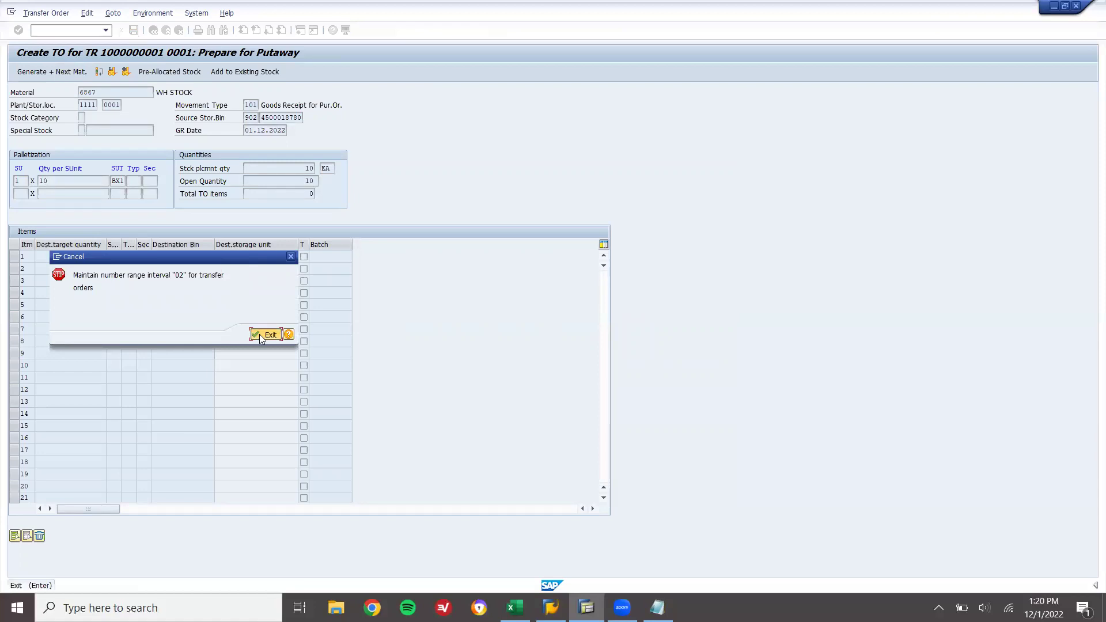
{"action": "left_click", "coordinate": [264, 334]}
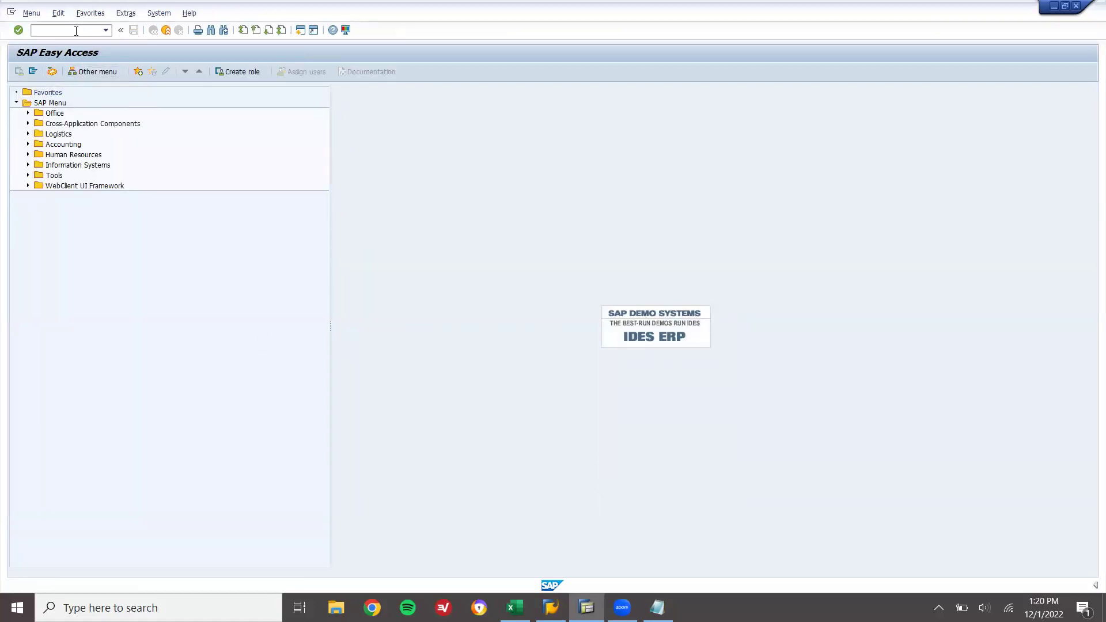
{"action": "key", "text": "Return"}
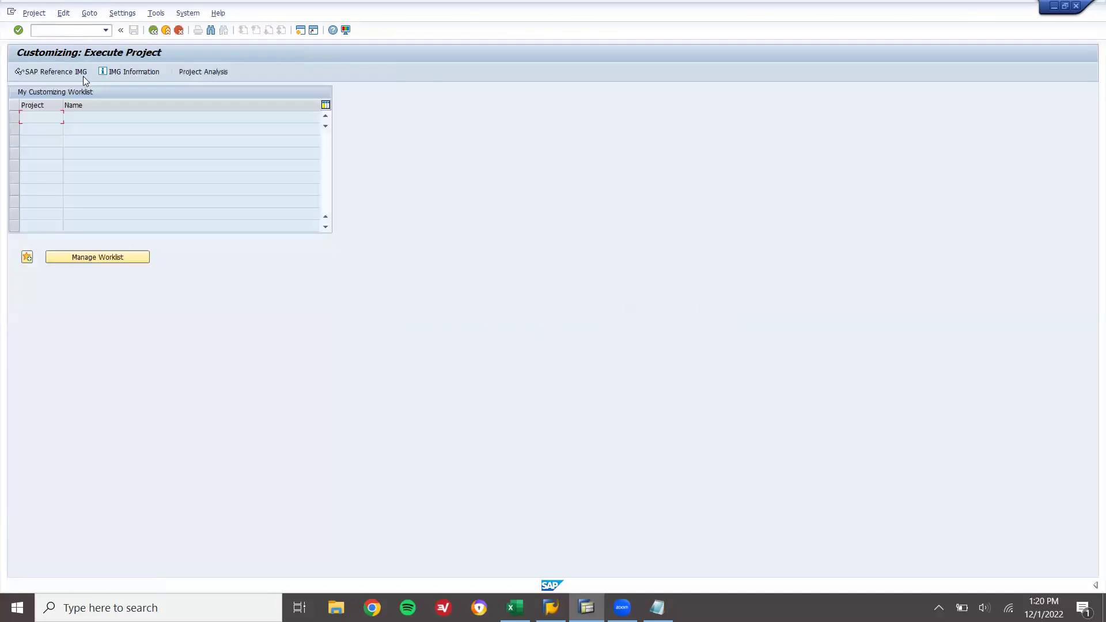
{"action": "key", "text": "alt+Tab"}
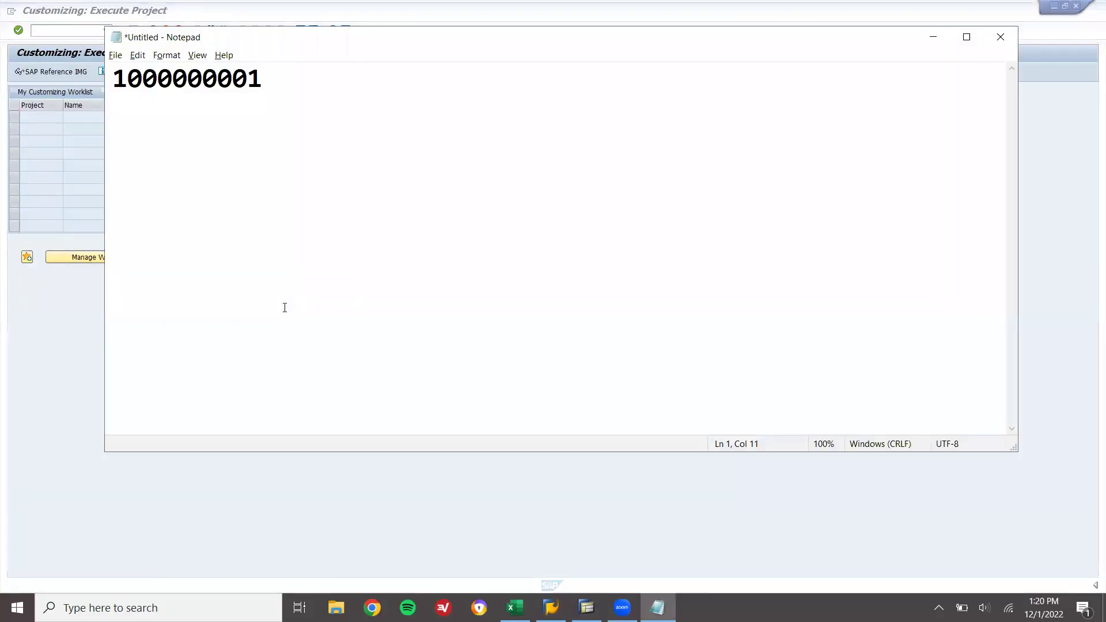
{"action": "key", "text": "alt+Tab"}
{"action": "key", "text": "alt+Tab"}
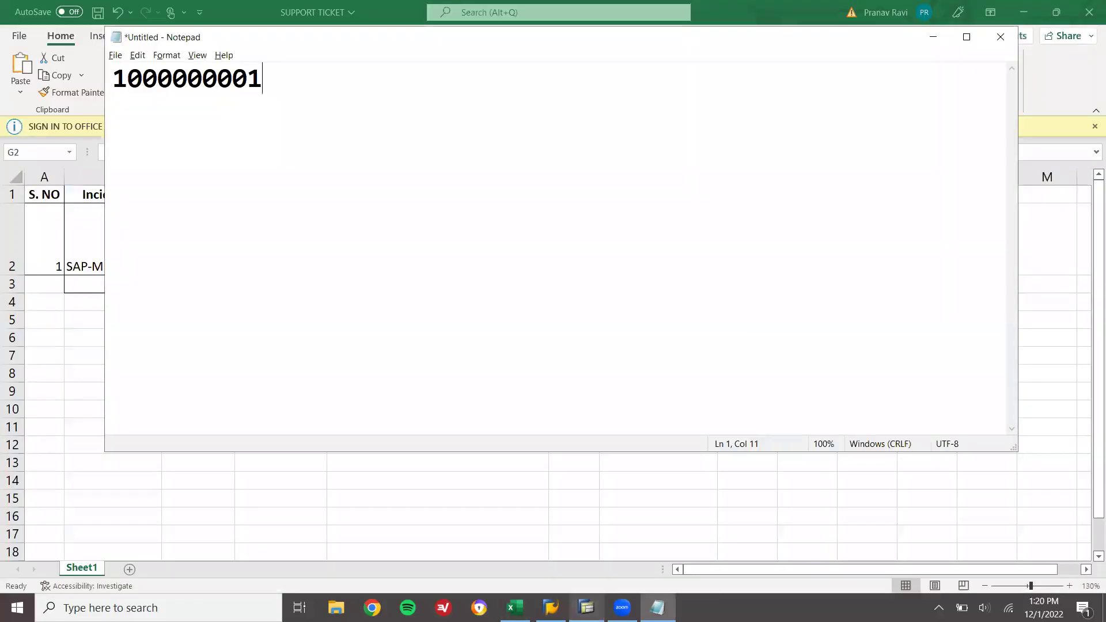
{"action": "key", "text": "alt+Tab"}
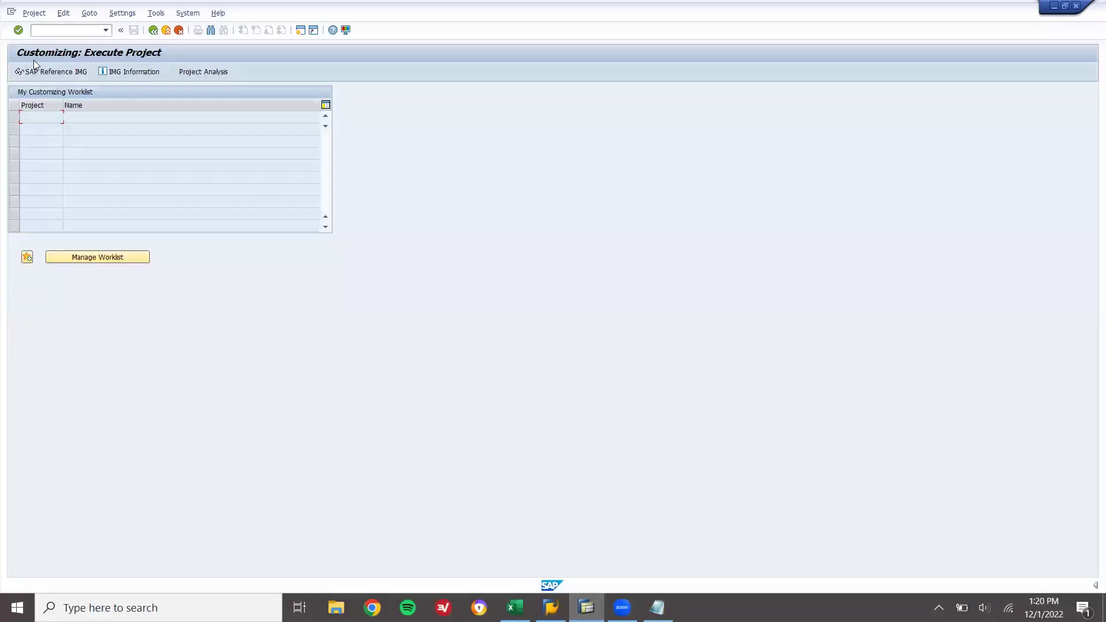
Step: Open Define Number Ranges in the SAP Reference IMG under Logistics Execution, Warehouse Management, Master Data
{"action": "left_click", "coordinate": [35, 68]}
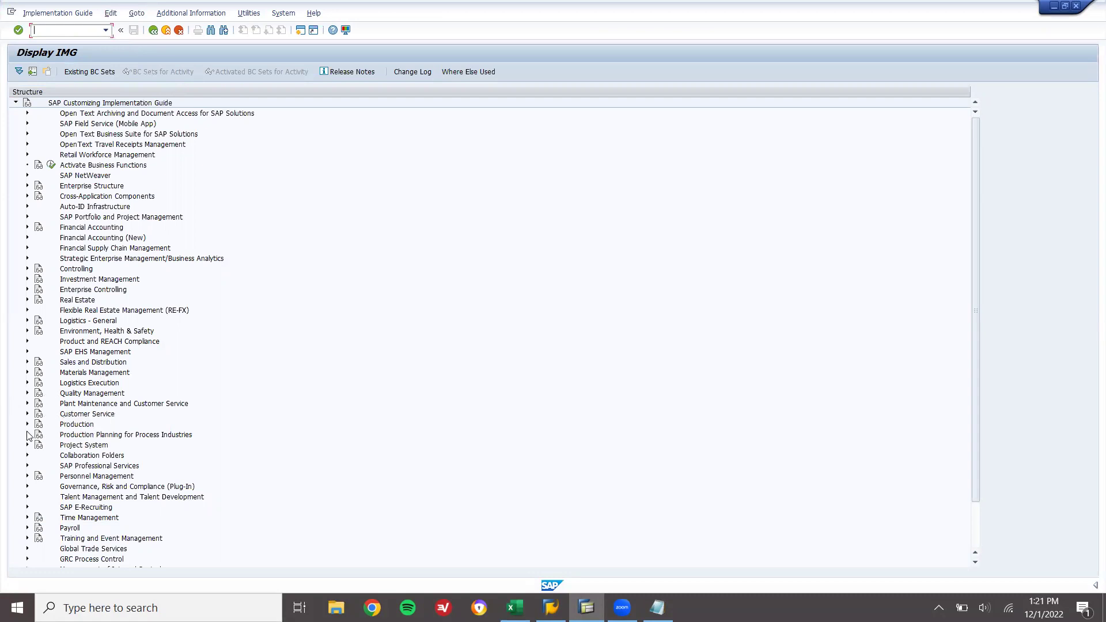
{"action": "left_click", "coordinate": [27, 383]}
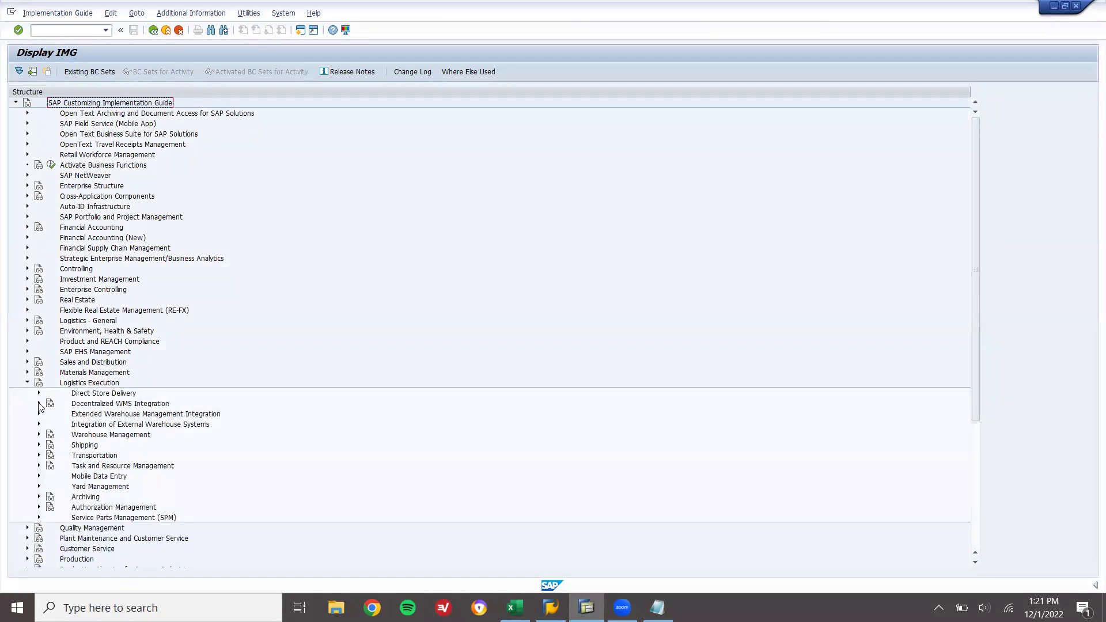
{"action": "left_click", "coordinate": [39, 434]}
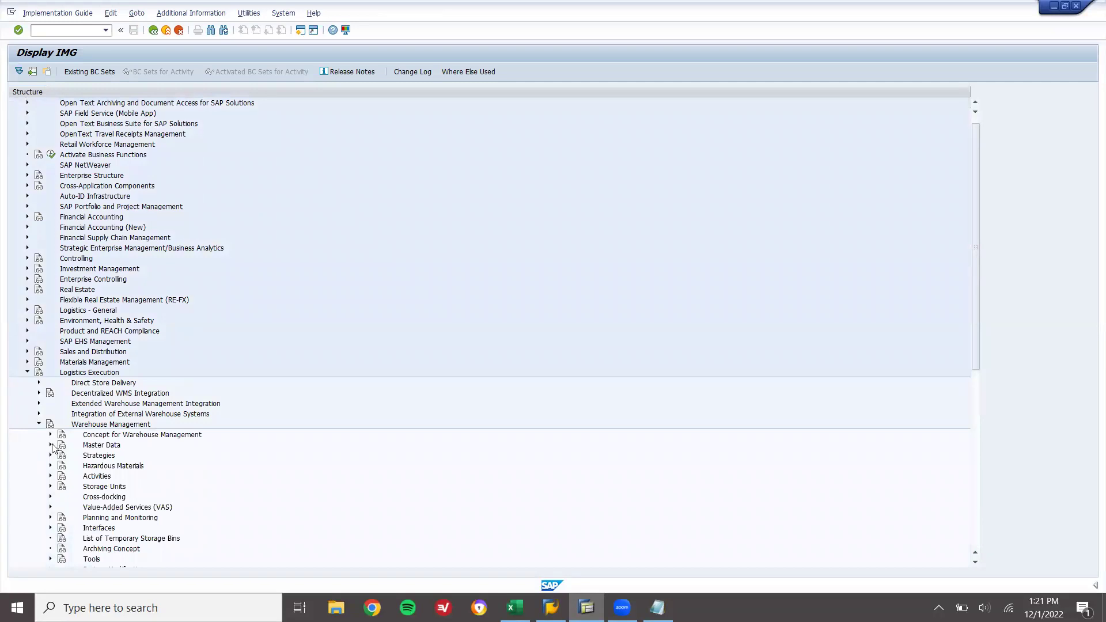
{"action": "left_click", "coordinate": [51, 445]}
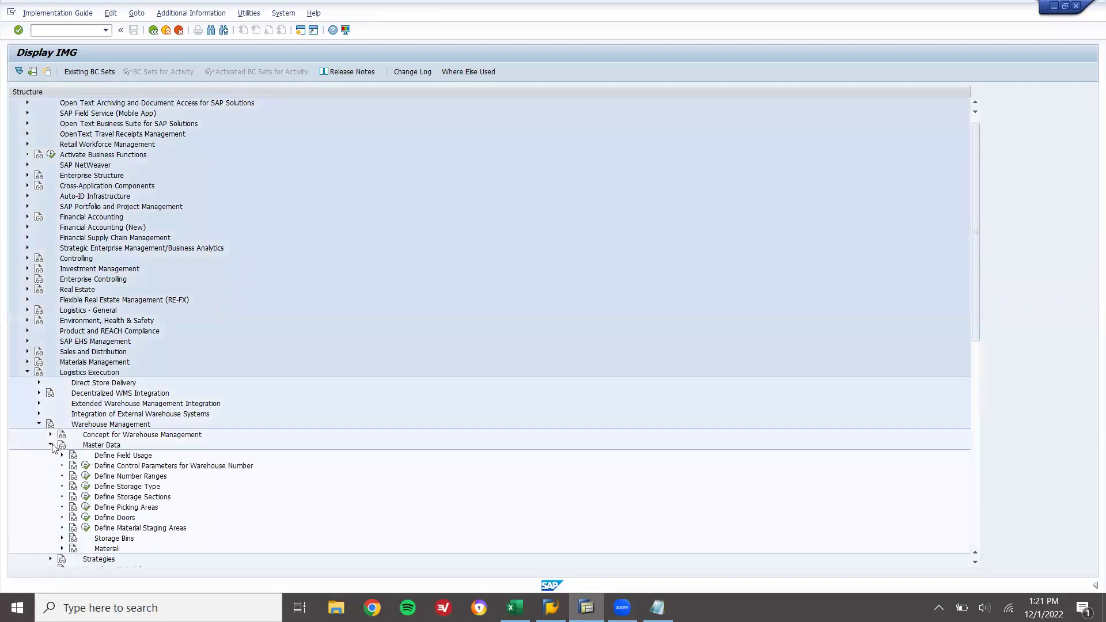
{"action": "left_click", "coordinate": [87, 477]}
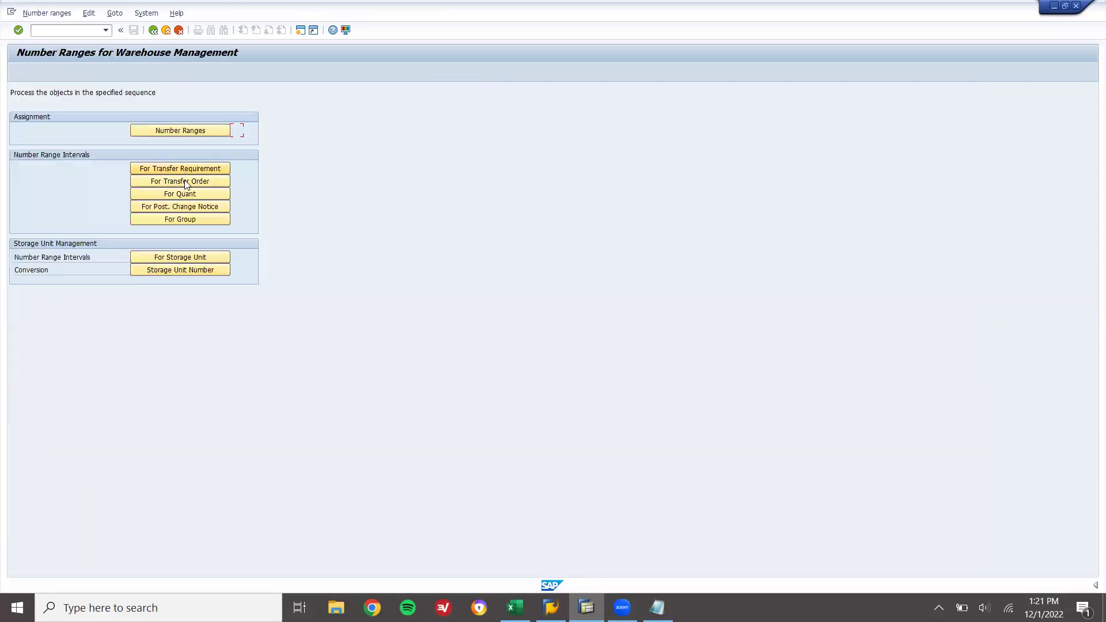
Step: Open the transfer order number range intervals of warehouse WM1 for editing
{"action": "left_click", "coordinate": [185, 181]}
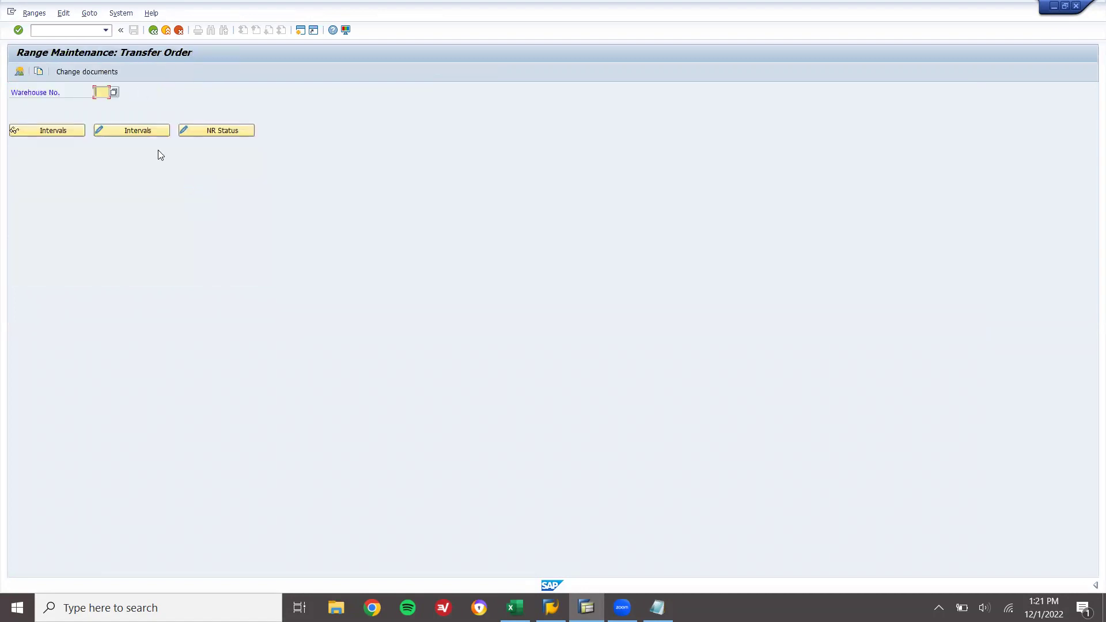
{"action": "type", "text": "WM1"}
{"action": "left_click", "coordinate": [118, 125]}
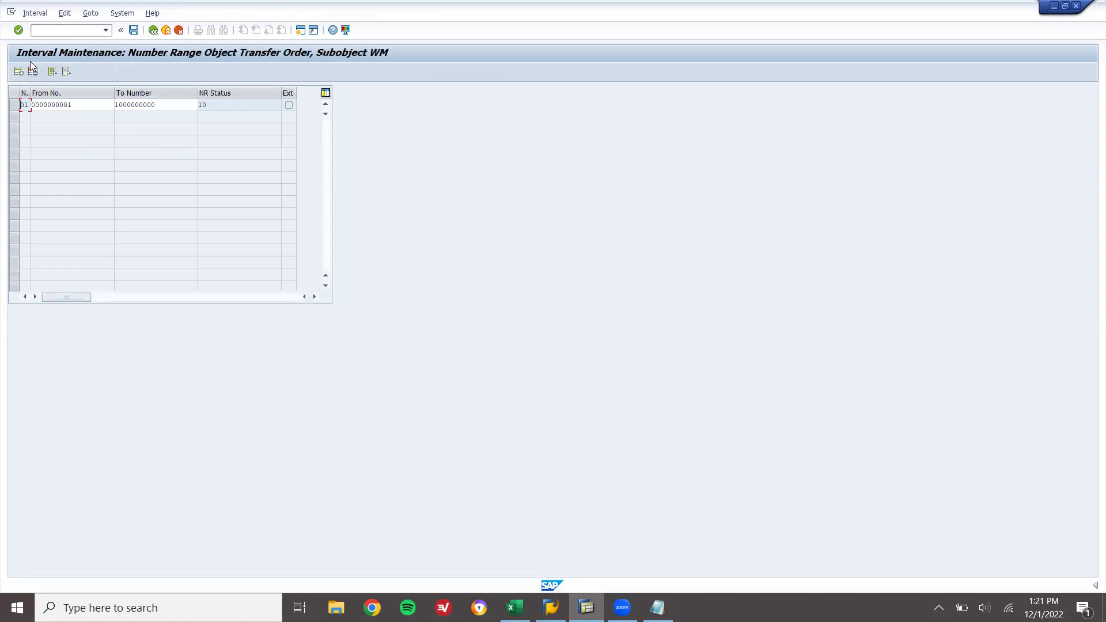
{"action": "left_click", "coordinate": [19, 70]}
{"action": "type", "text": "0"}
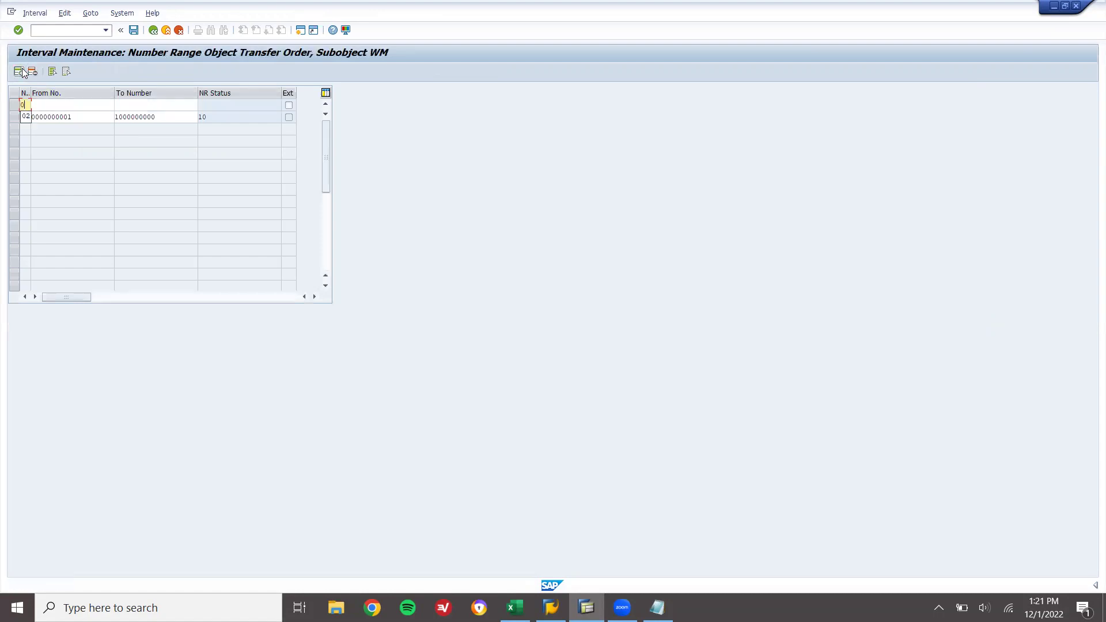
{"action": "type", "text": "2"}
{"action": "key", "text": "Tab"}
{"action": "key", "text": "Down"}
{"action": "key", "text": "Return"}
{"action": "key", "text": "Tab"}
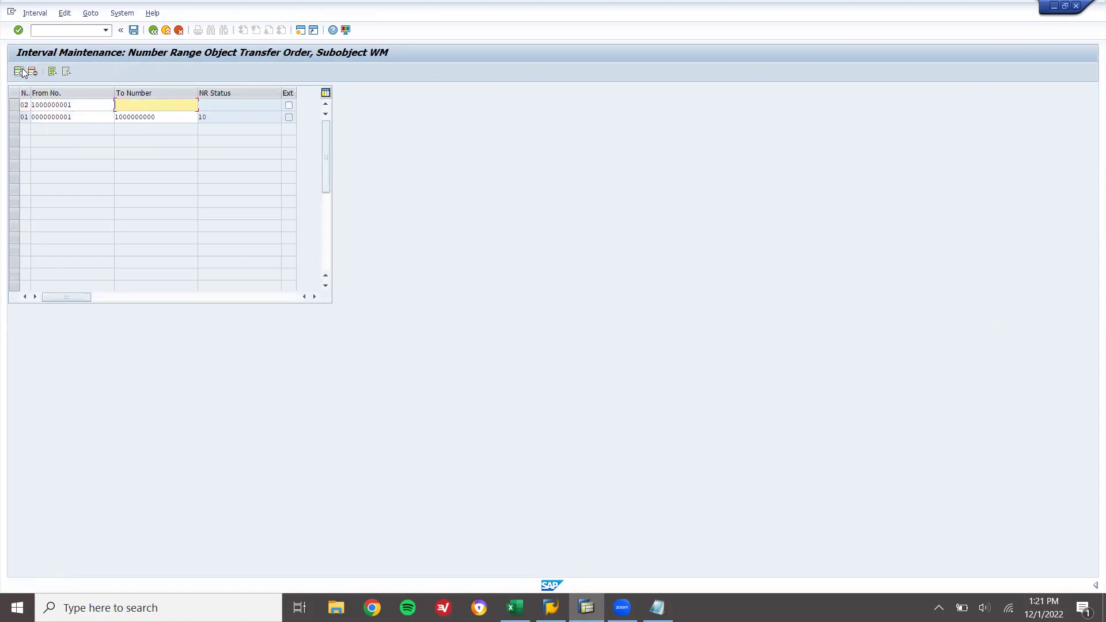
{"action": "key", "text": "Down"}
{"action": "key", "text": "Return"}
{"action": "key", "text": "Return"}
Step: Save the transfer order intervals, acknowledge the transport notice, and leave the number range maintenance
{"action": "left_click", "coordinate": [136, 31]}
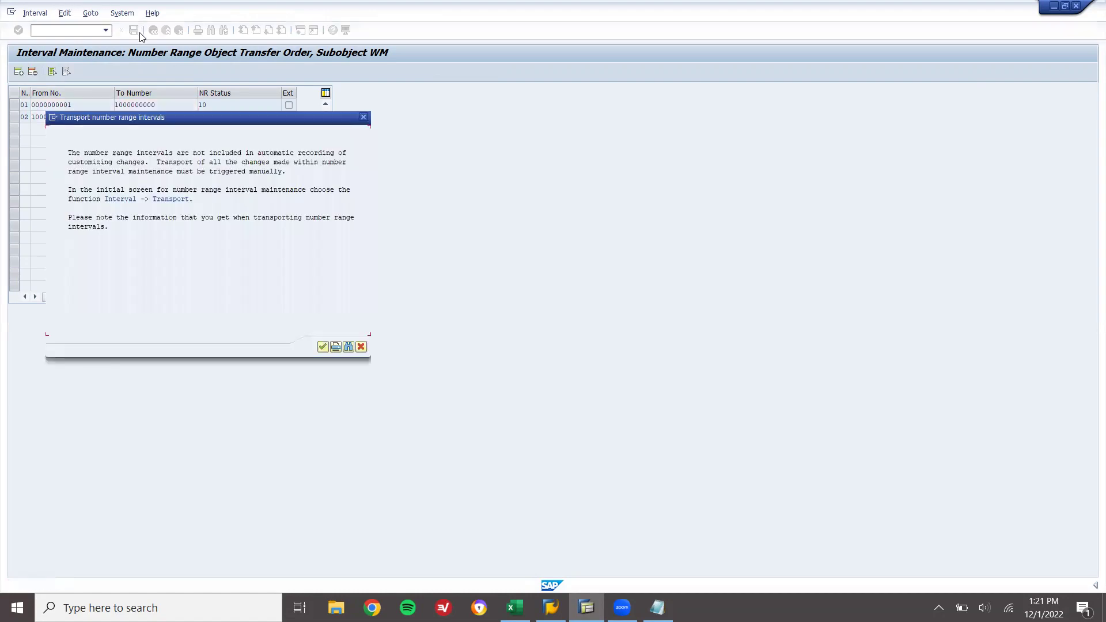
{"action": "left_click", "coordinate": [322, 350]}
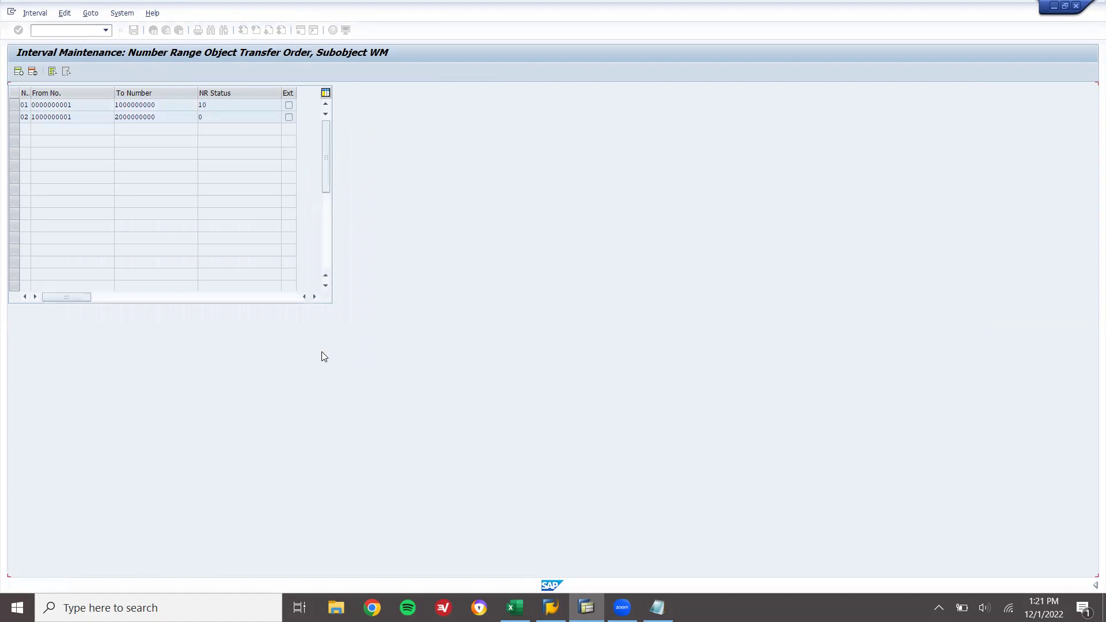
{"action": "left_click", "coordinate": [165, 31]}
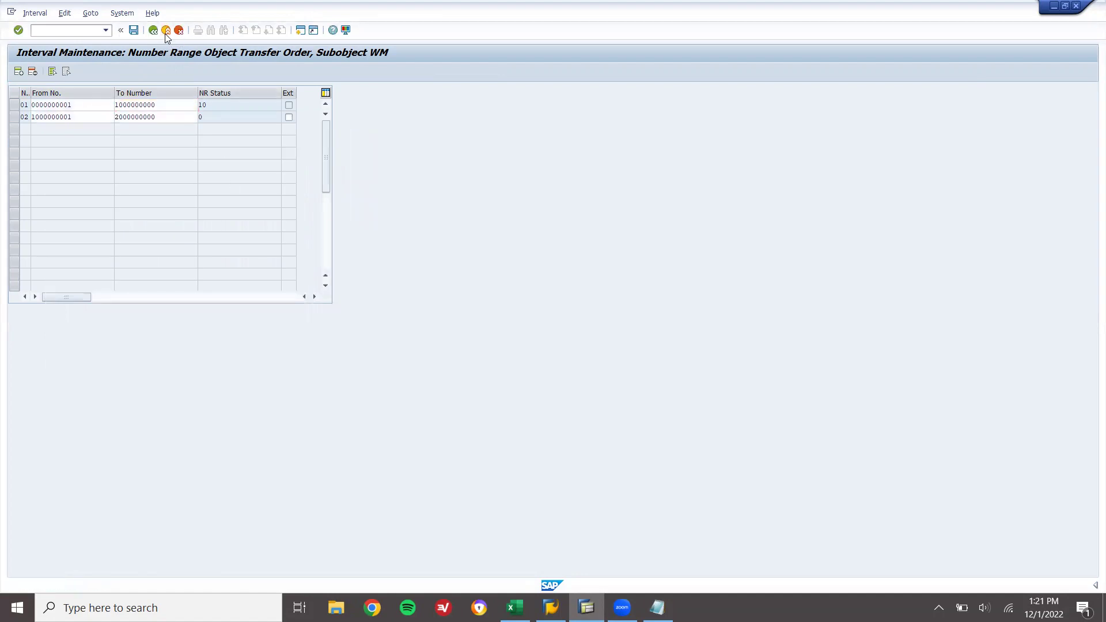
{"action": "left_click", "coordinate": [166, 31]}
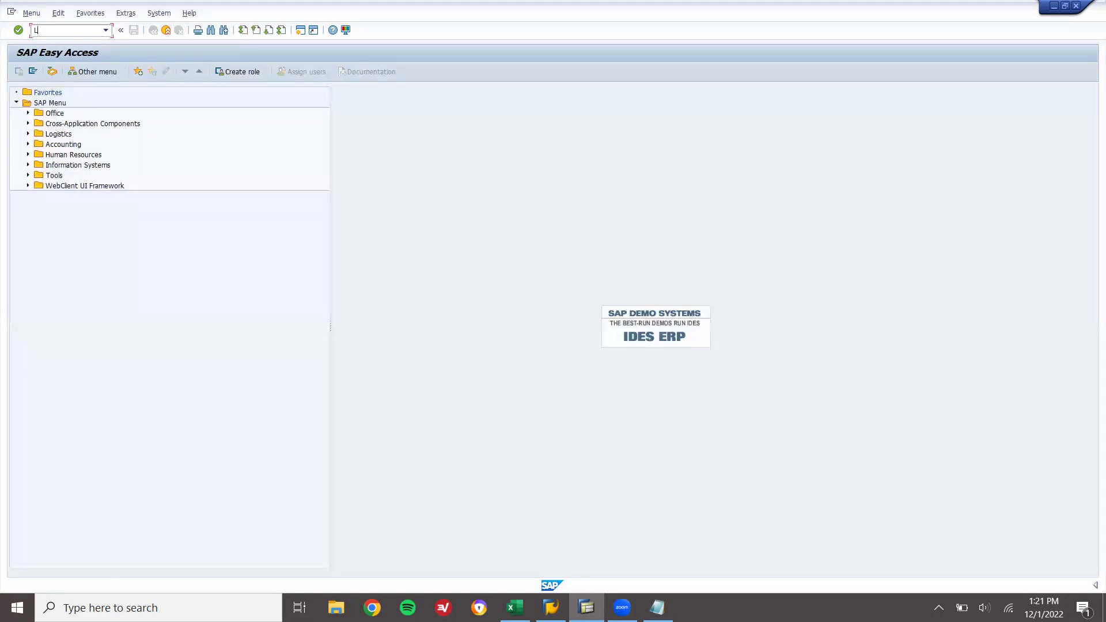
Step: Create and save the putaway transfer order in LT04 for warehouse WM1's transfer requirement, then exit the transaction
{"action": "key", "text": "Return"}
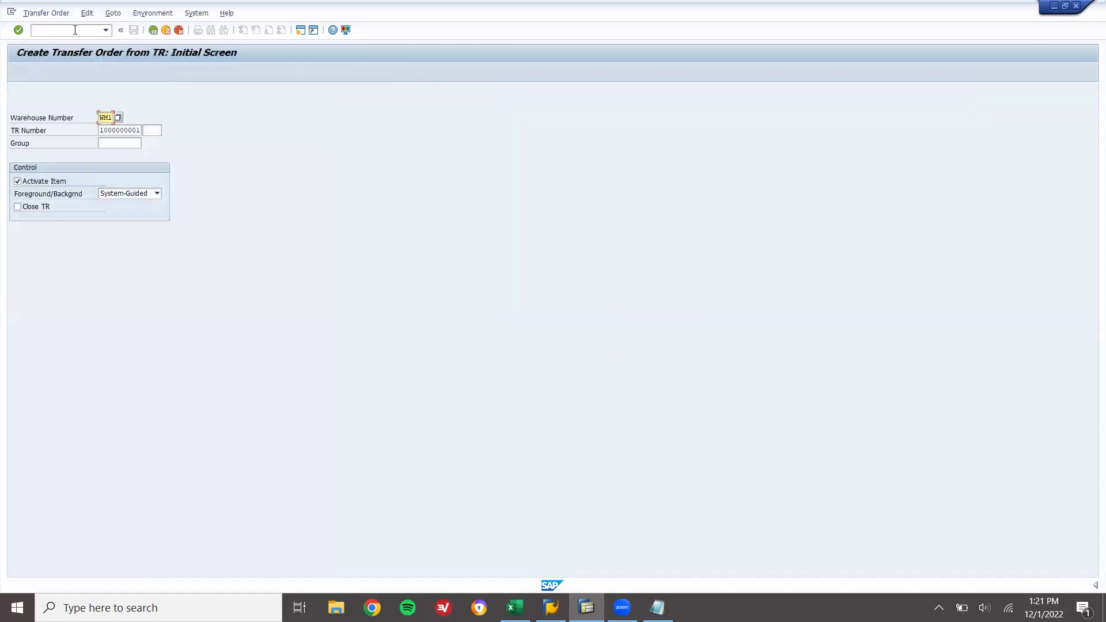
{"action": "key", "text": "Return"}
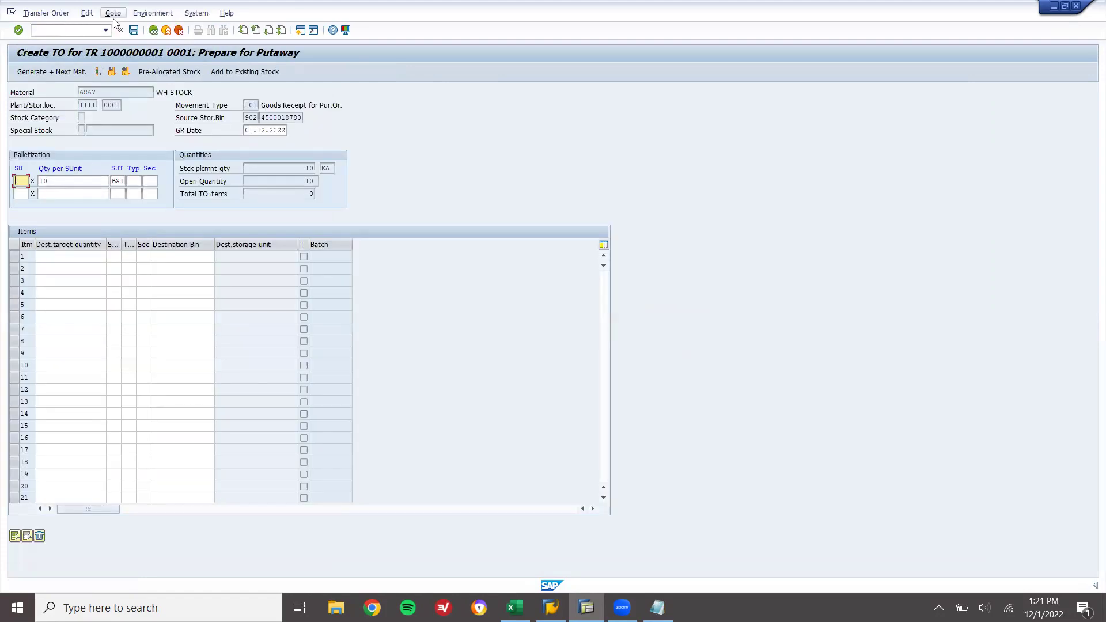
{"action": "left_click", "coordinate": [134, 33]}
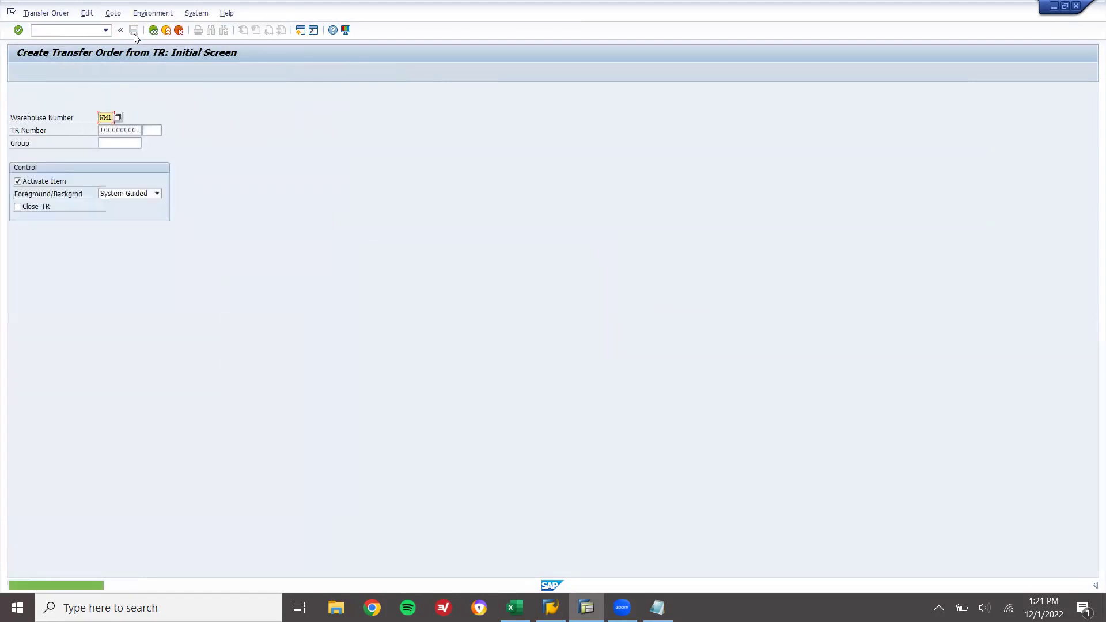
{"action": "left_click", "coordinate": [178, 30]}
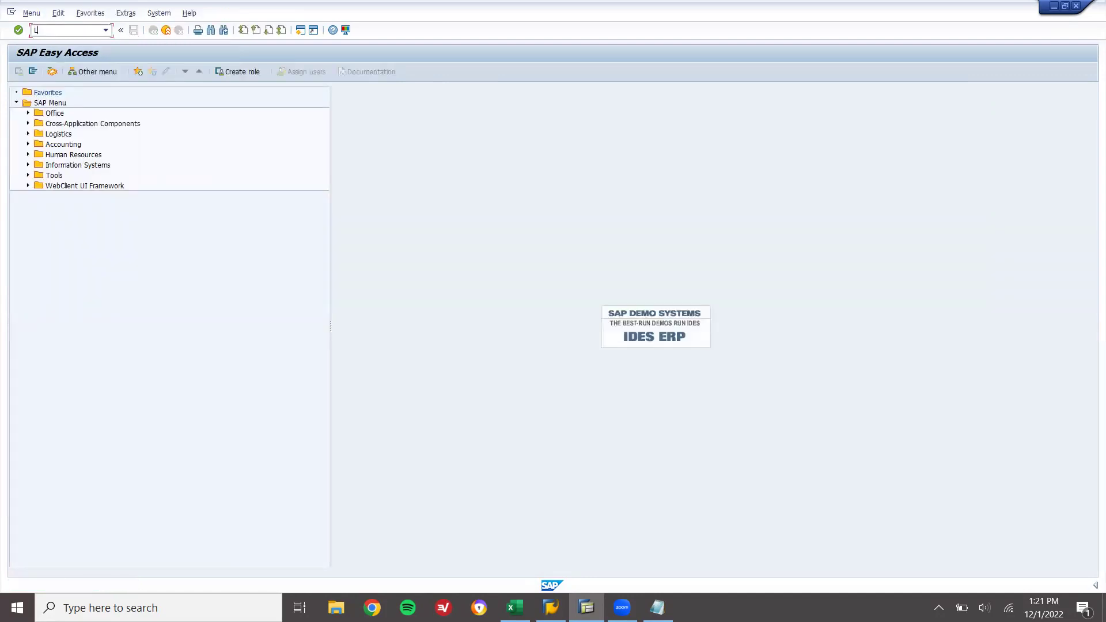
Step: Start transaction LT12 and open the new transfer order of warehouse WM1 for confirmation
{"action": "type", "text": "LT12"}
{"action": "key", "text": "Return"}
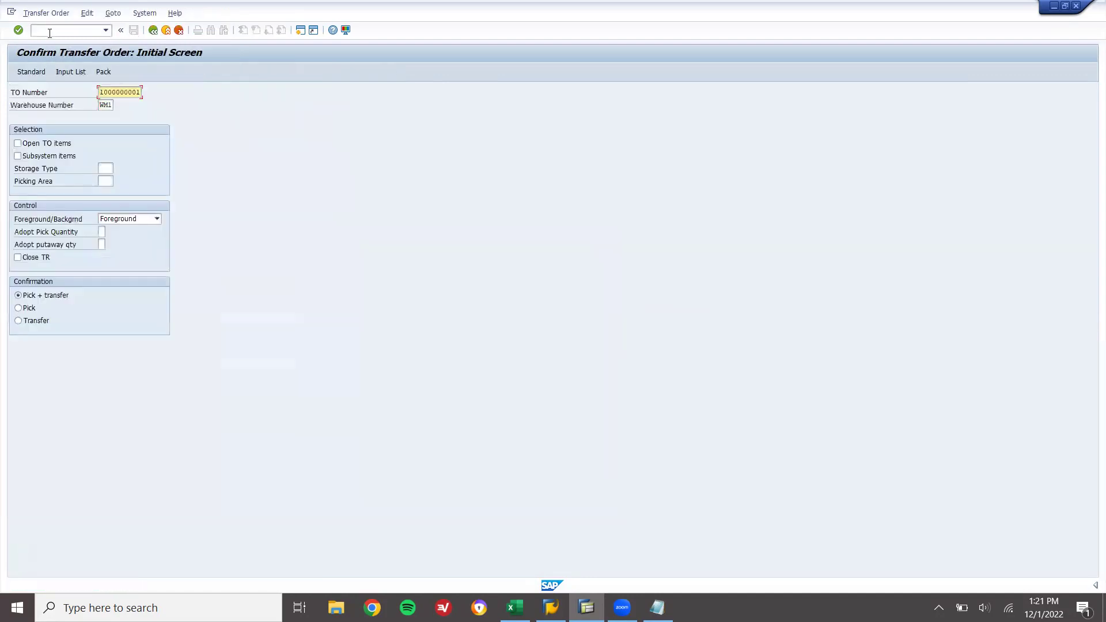
{"action": "key", "text": "Return"}
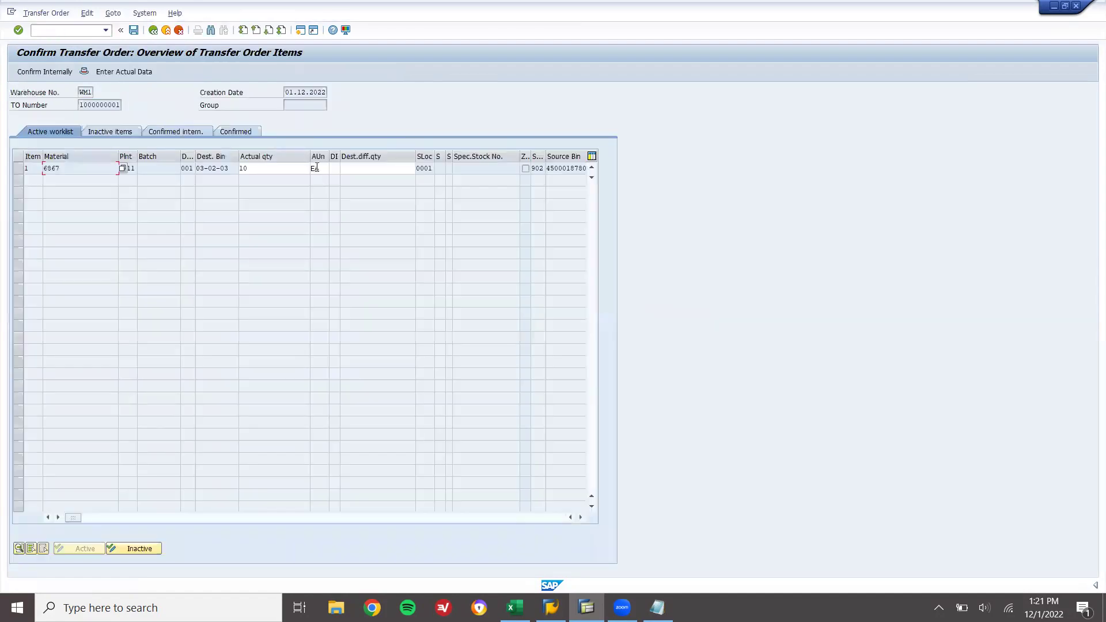
Step: Copy the destination bin 03-02-03 into the Notepad note and add material number 6867 beside it
{"action": "left_click_drag", "start_coordinate": [232, 168], "coordinate": [195, 167]}
{"action": "key", "text": "ctrl+c"}
{"action": "key", "text": "alt+Tab"}
{"action": "key", "text": "Return"}
{"action": "key", "text": "Return"}
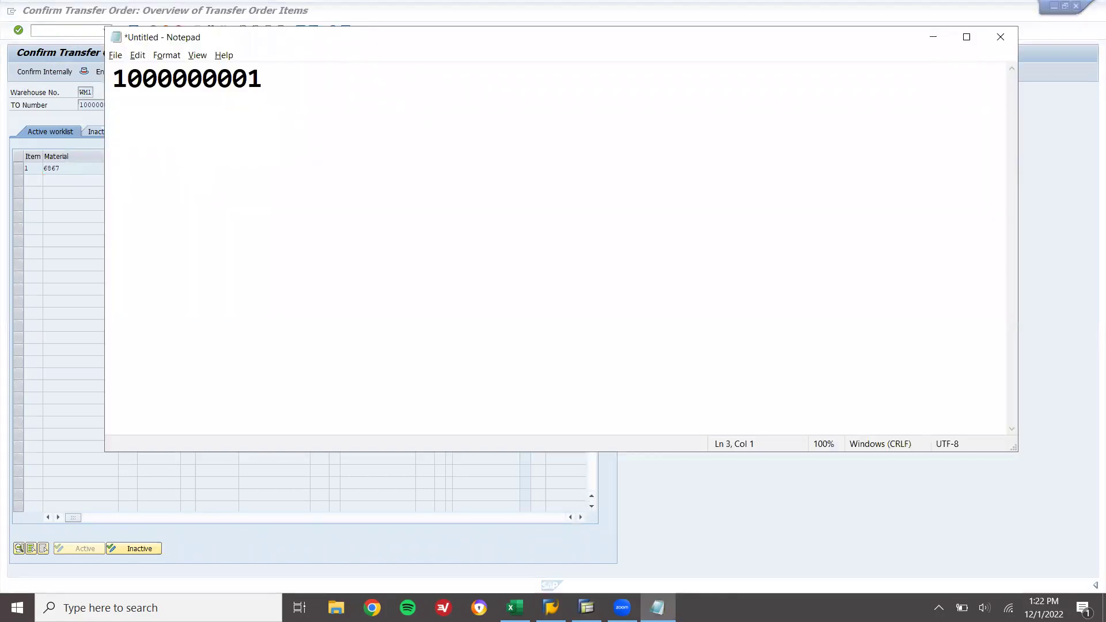
{"action": "key", "text": "ctrl+v"}
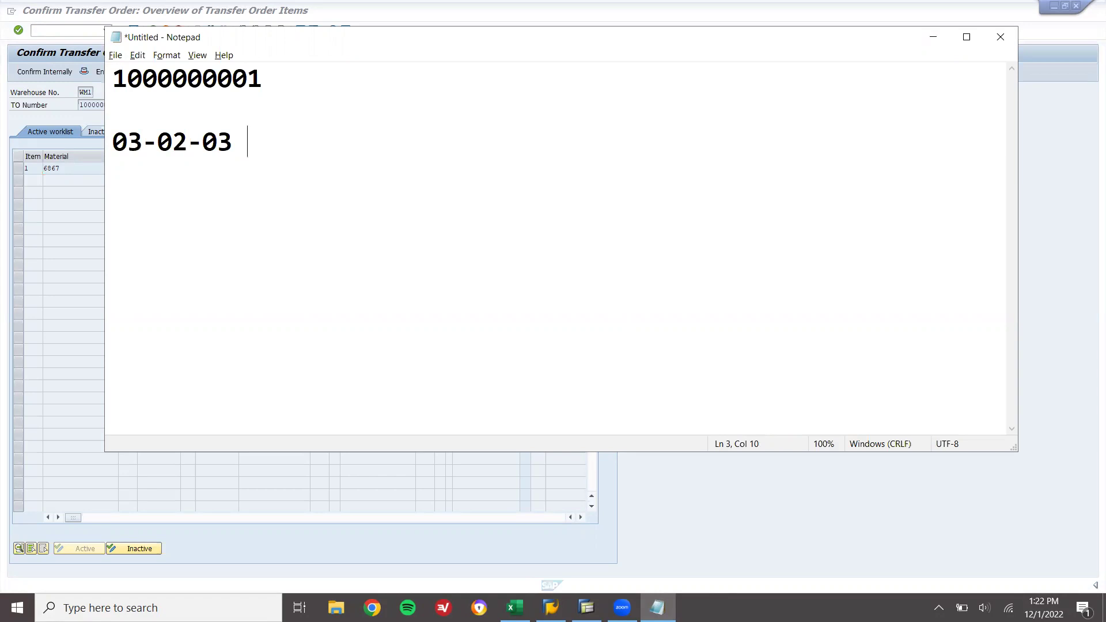
{"action": "type", "text": "6867"}
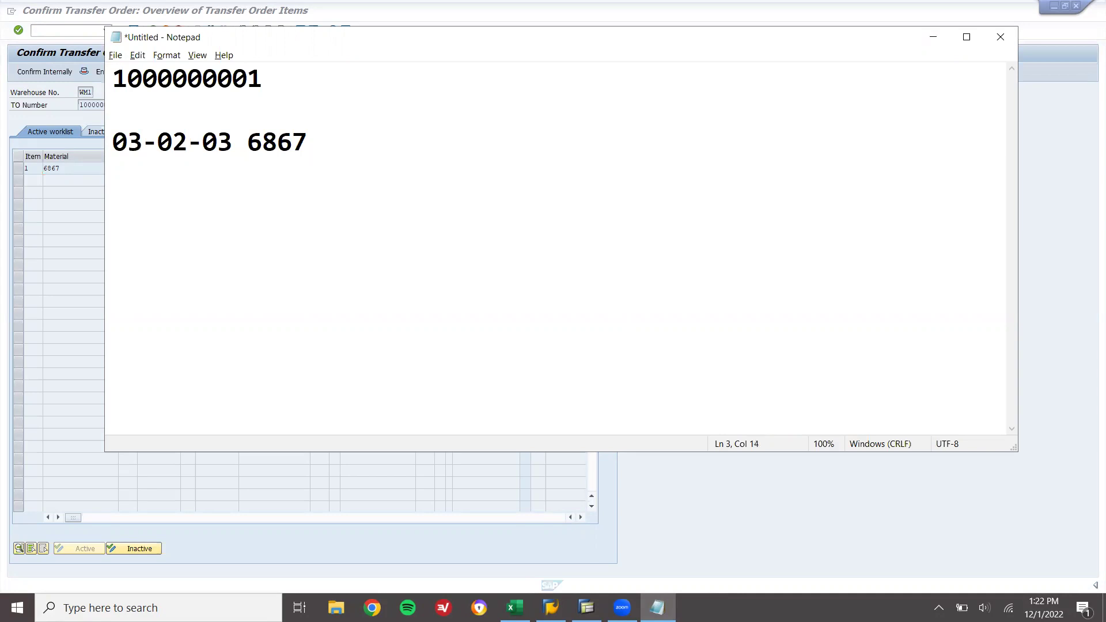
{"action": "left_click_drag", "start_coordinate": [237, 142], "coordinate": [1, 119]}
Step: Return to SAP, save the transfer order's confirmation, and exit the transaction
{"action": "left_click", "coordinate": [3, 120]}
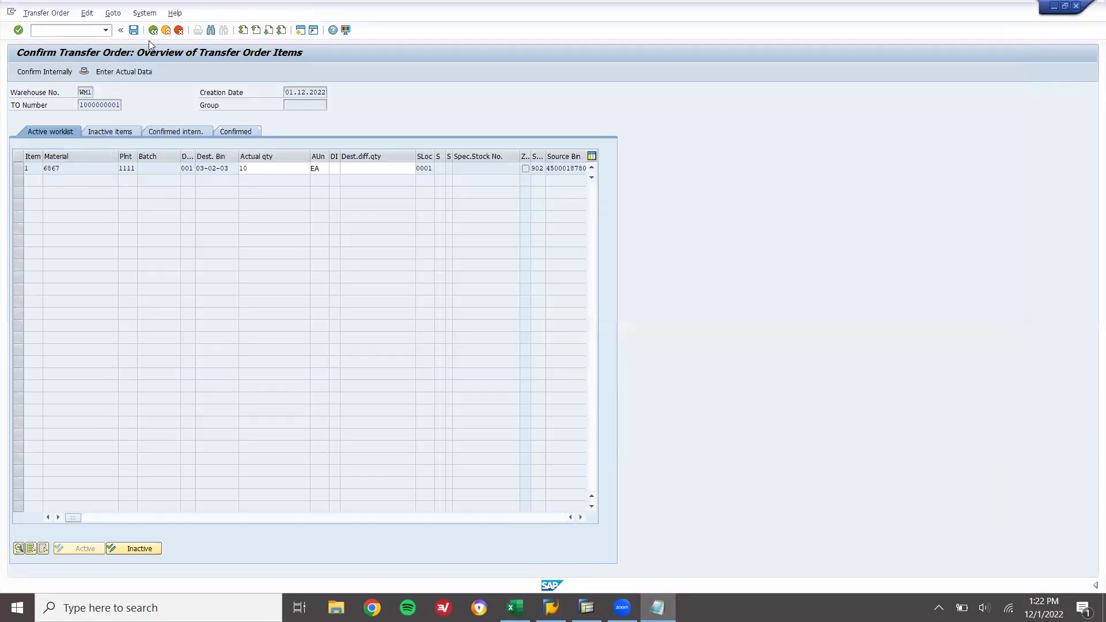
{"action": "left_click", "coordinate": [134, 30]}
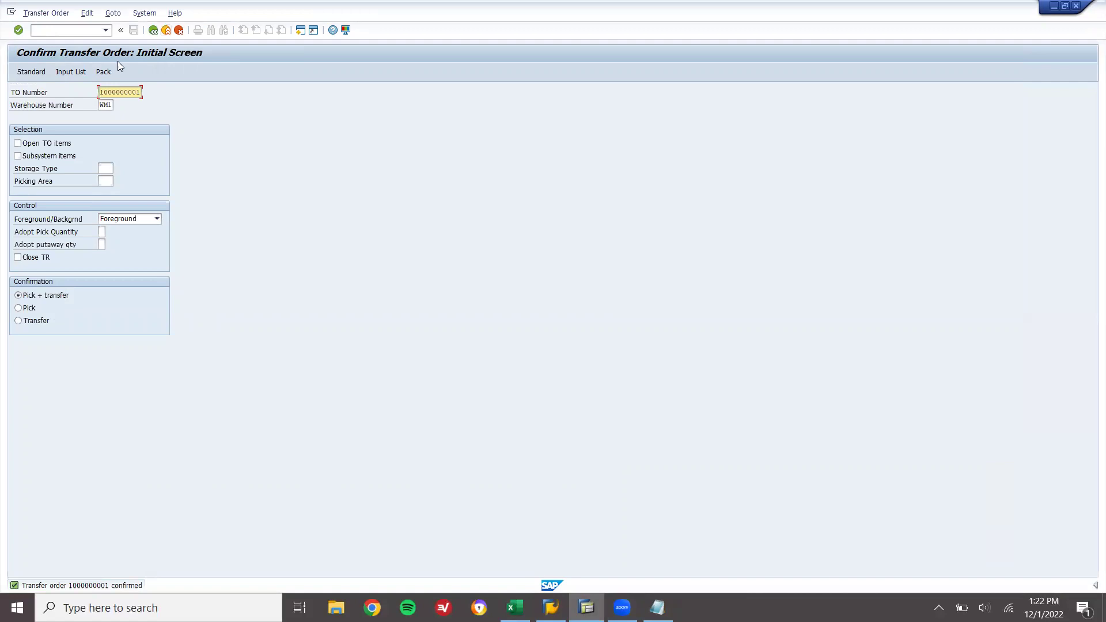
{"action": "left_click", "coordinate": [165, 30]}
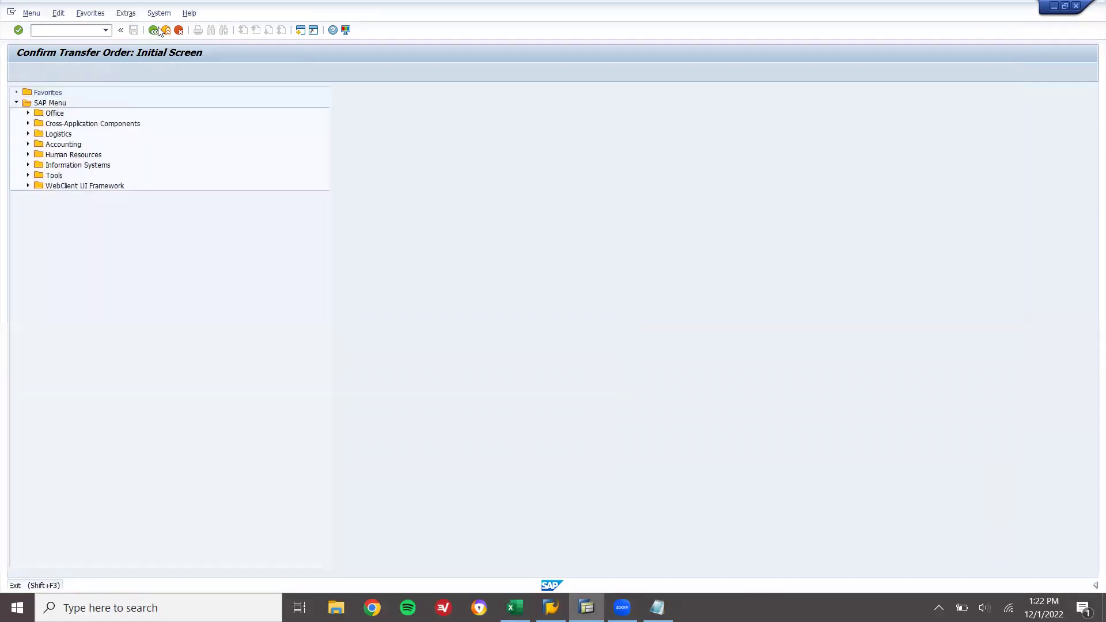
Step: Run the LX03 bin status report for warehouse WM1, storage type 001, storage bin 03-02-03
{"action": "left_click", "coordinate": [78, 30]}
{"action": "type", "text": "l"}
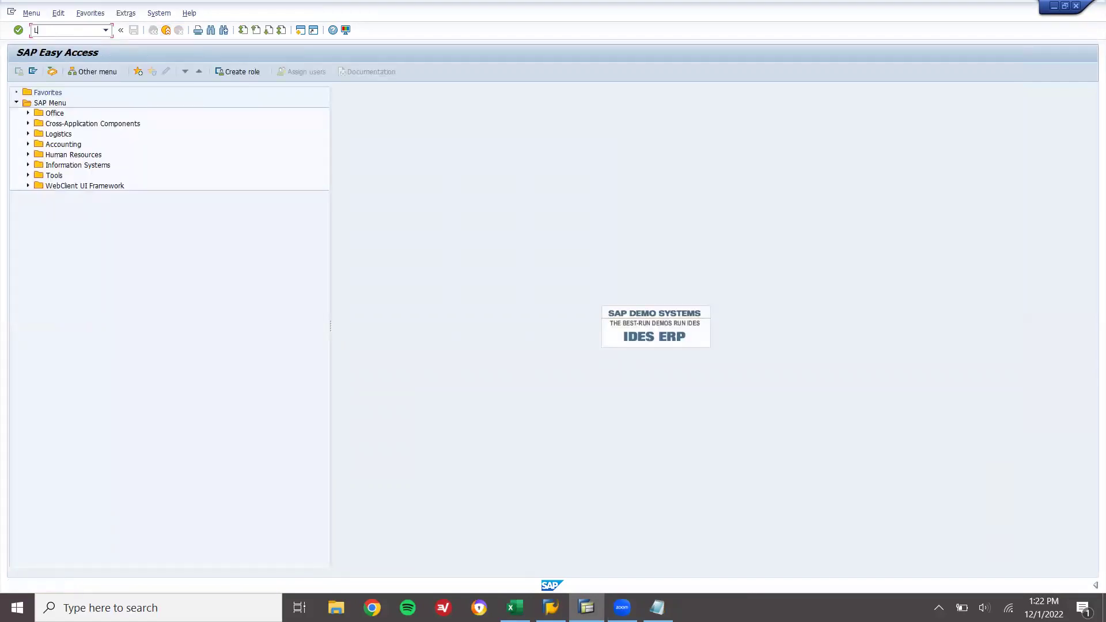
{"action": "type", "text": "x03"}
{"action": "key", "text": "Return"}
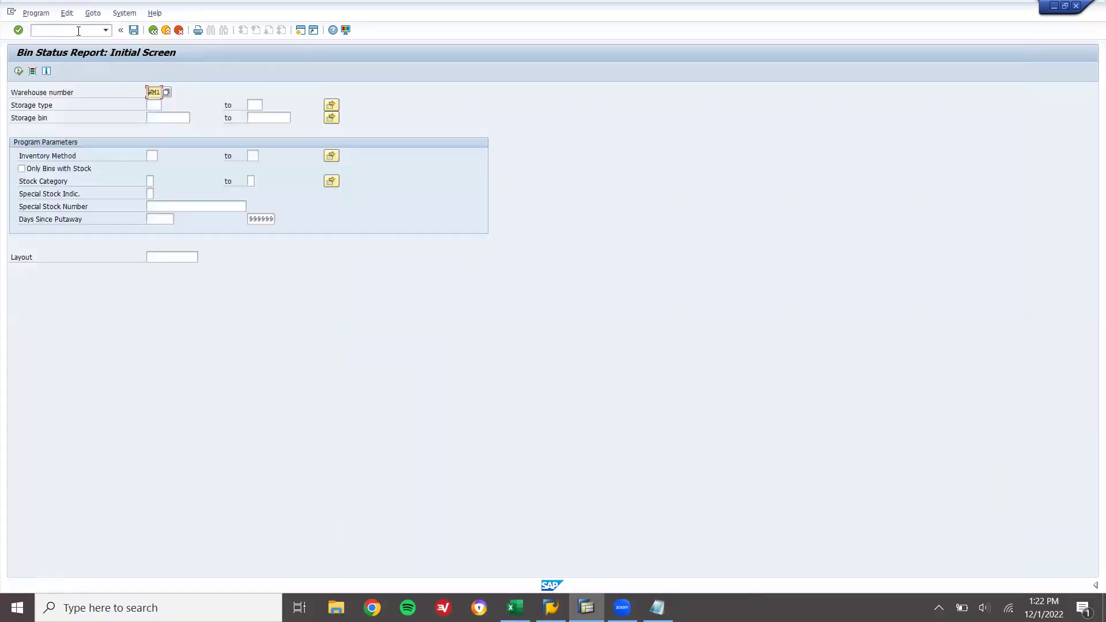
{"action": "key", "text": "Tab"}
{"action": "type", "text": "0"}
{"action": "key", "text": "Tab"}
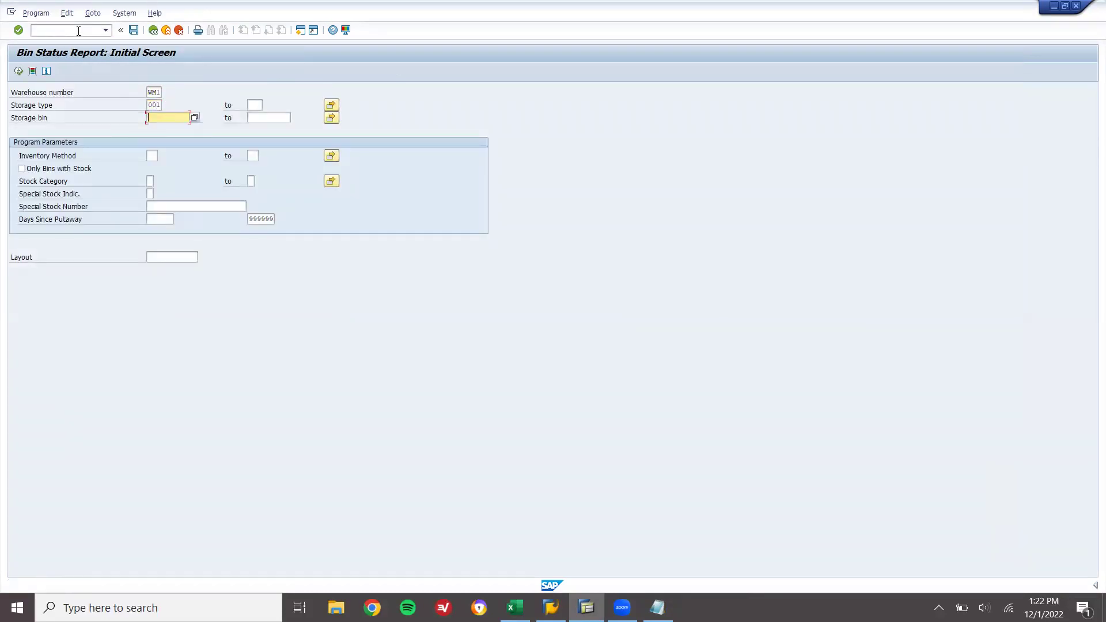
{"action": "type", "text": "03-02-03"}
{"action": "left_click", "coordinate": [18, 72]}
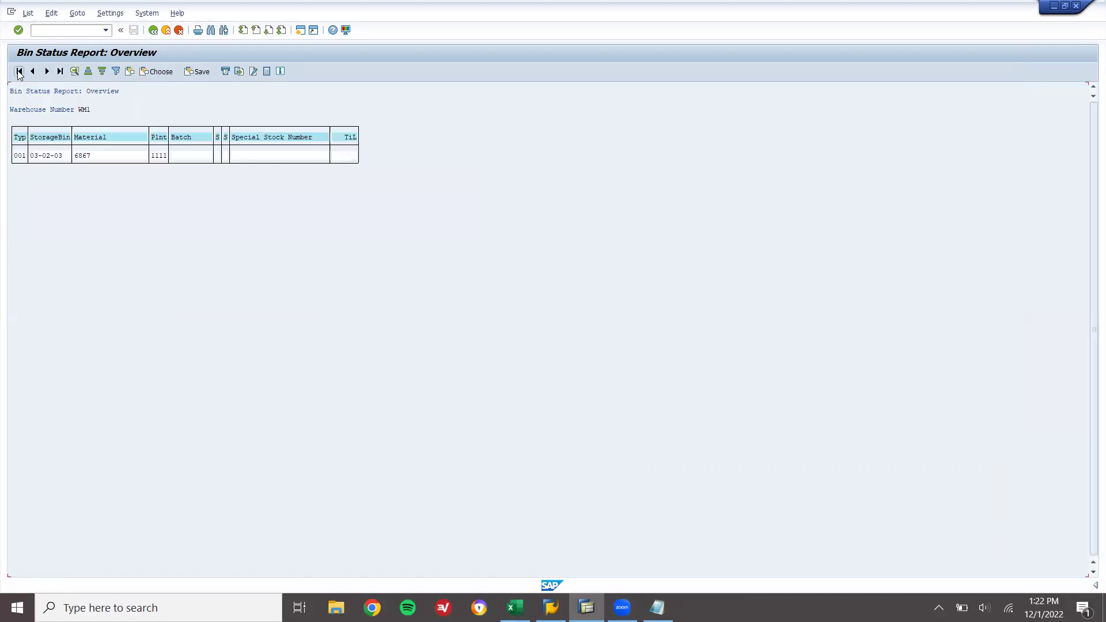
Step: Display the details of the reported storage bin and check its bin number and stored material
{"action": "double_click", "coordinate": [52, 156]}
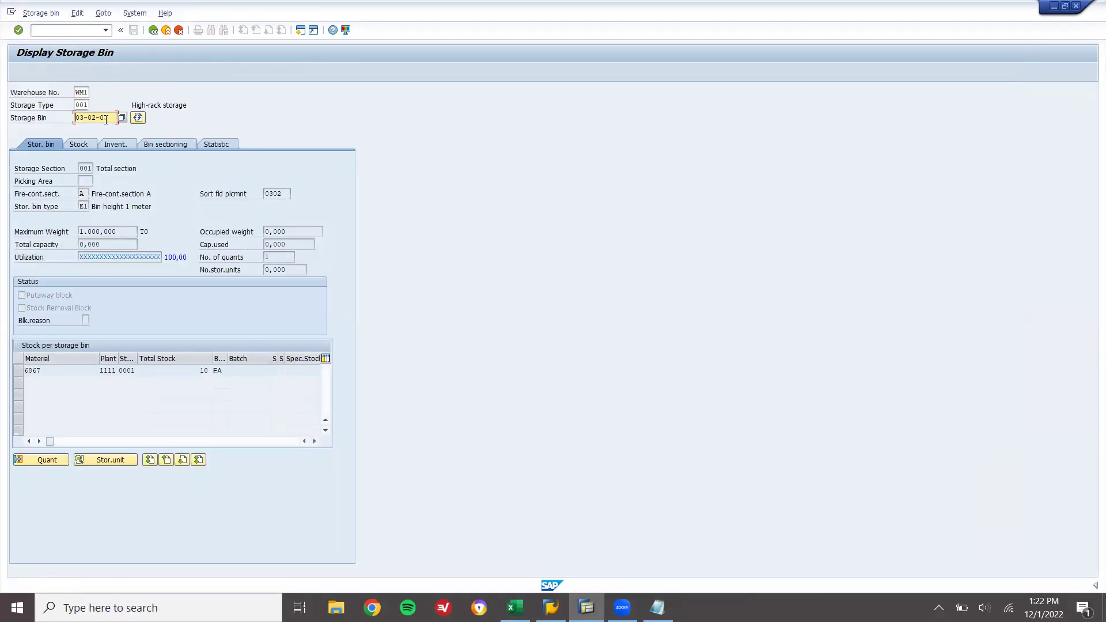
{"action": "left_click_drag", "start_coordinate": [109, 118], "coordinate": [57, 118]}
{"action": "left_click_drag", "start_coordinate": [49, 369], "coordinate": [17, 372]}
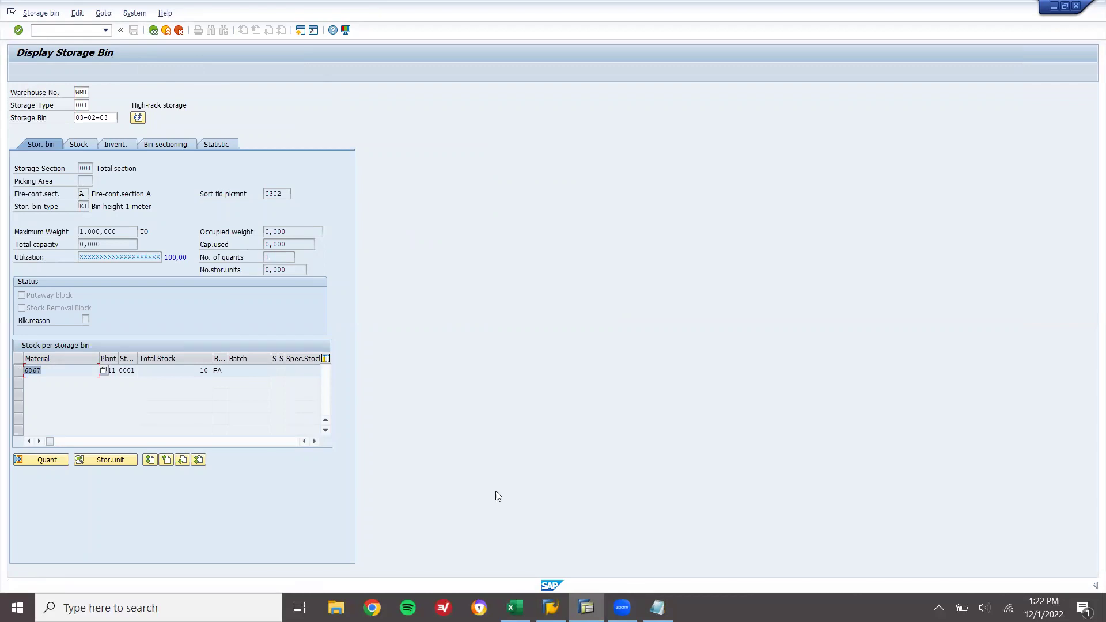
Step: Switch to the support ticket workbook in Excel and set the incident's status to CLOSE
{"action": "left_click", "coordinate": [514, 607]}
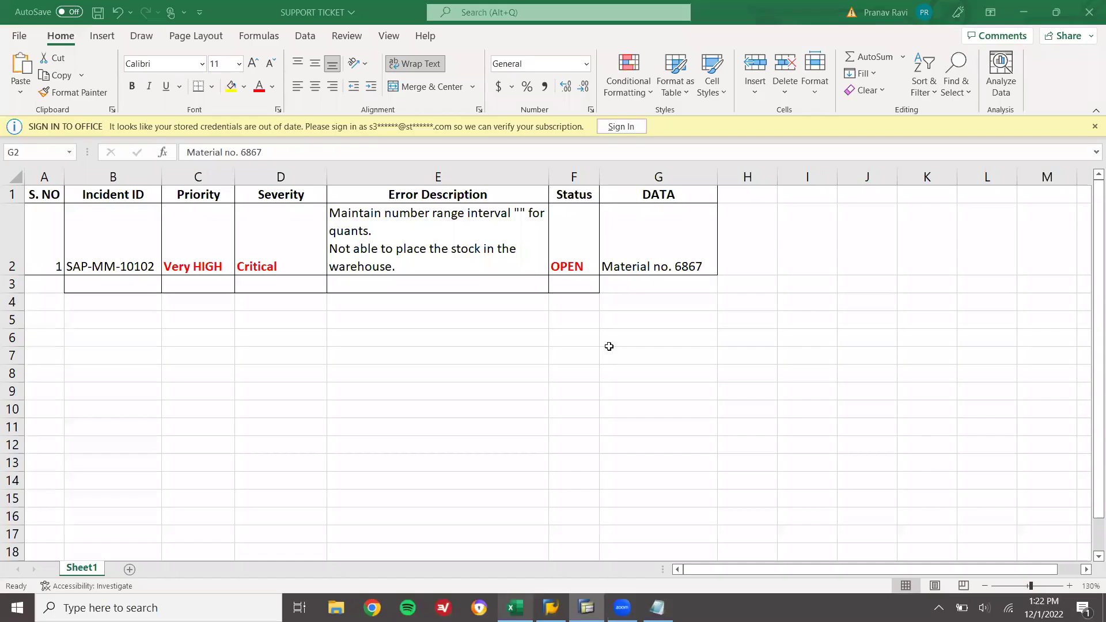
{"action": "left_click", "coordinate": [551, 257]}
{"action": "type", "text": "CLOSE"}
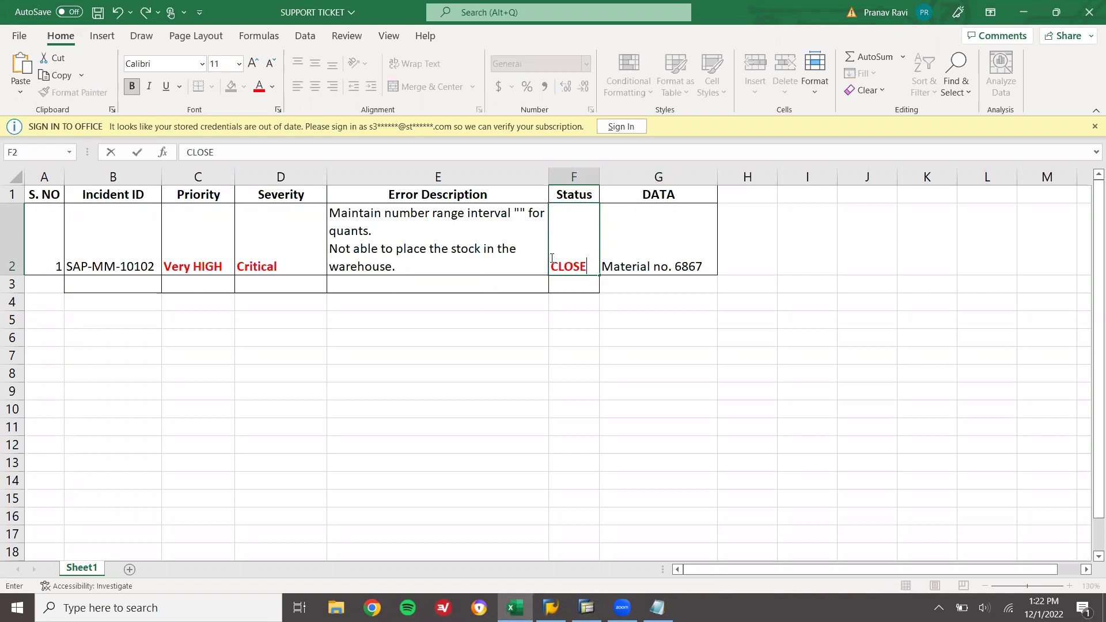
{"action": "key", "text": "ctrl+Return"}
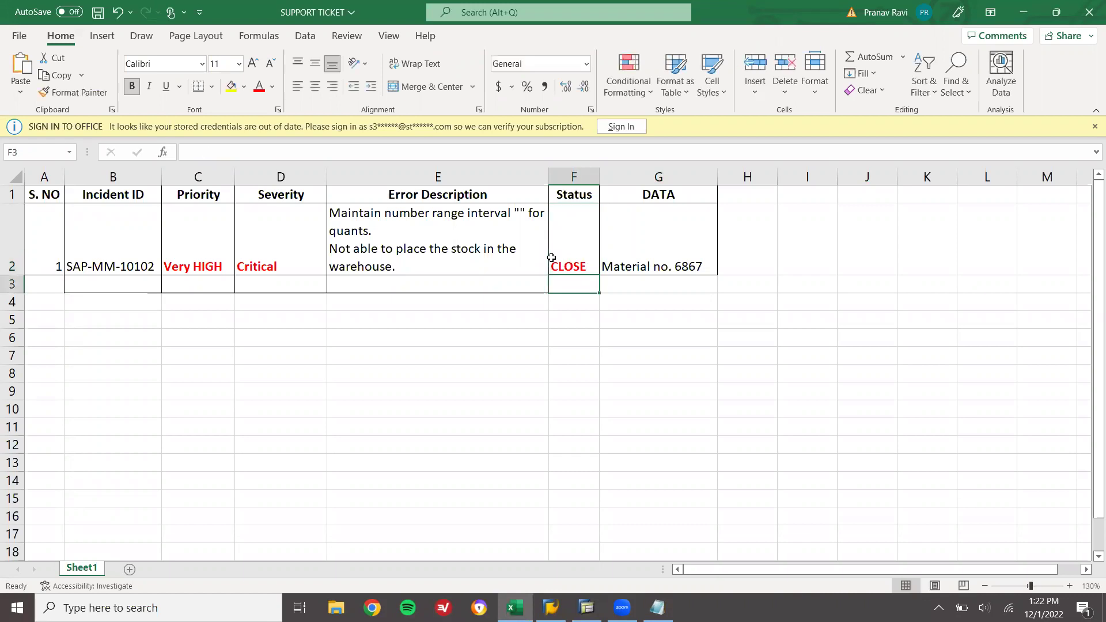